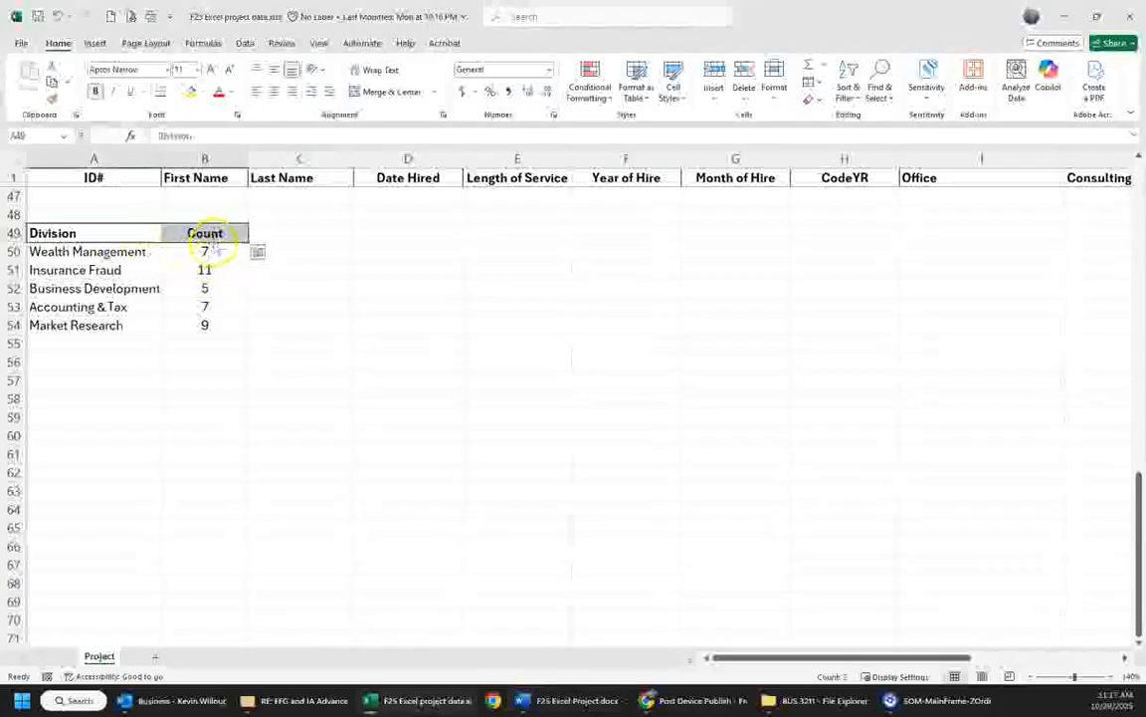
left_click_drag(213, 324, 205, 233)
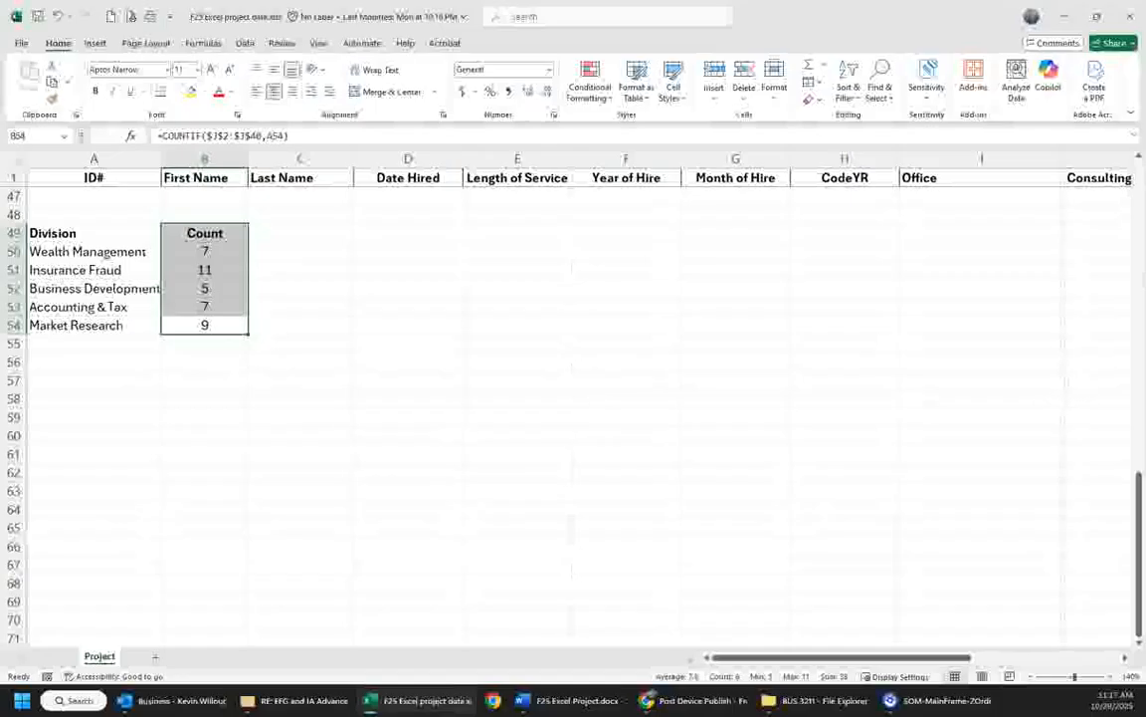
key("alt+Tab")
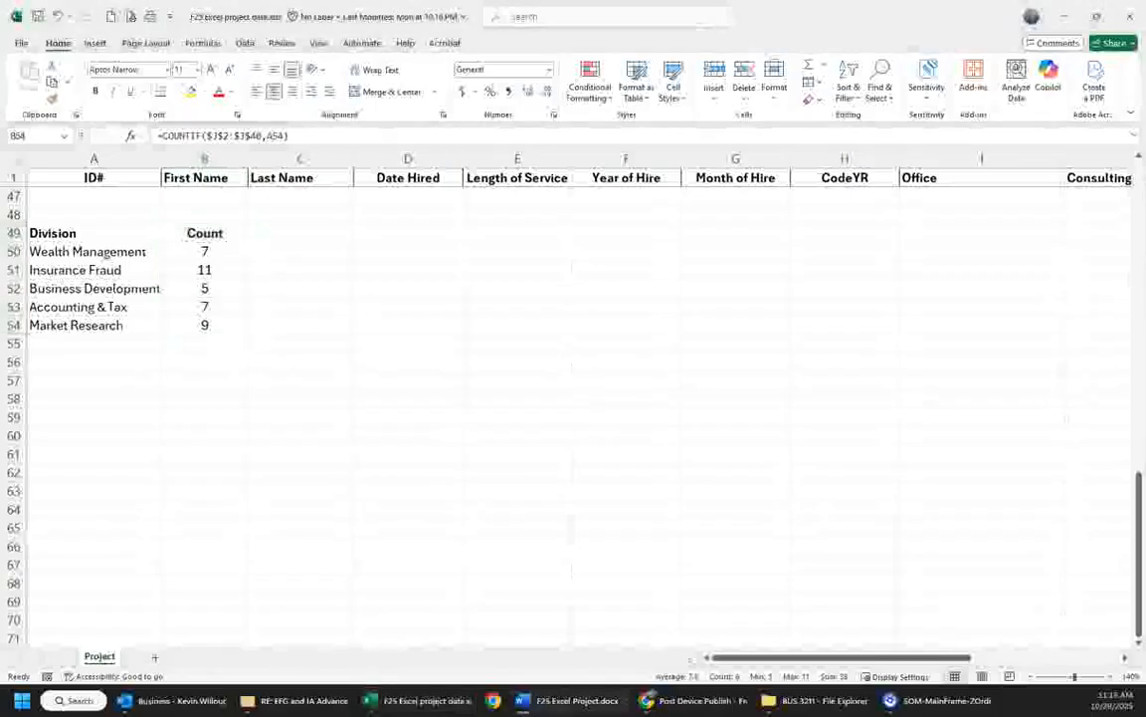
- Add the column header 150Ins in cell M1, next to the Salary column
left_click(798, 661)
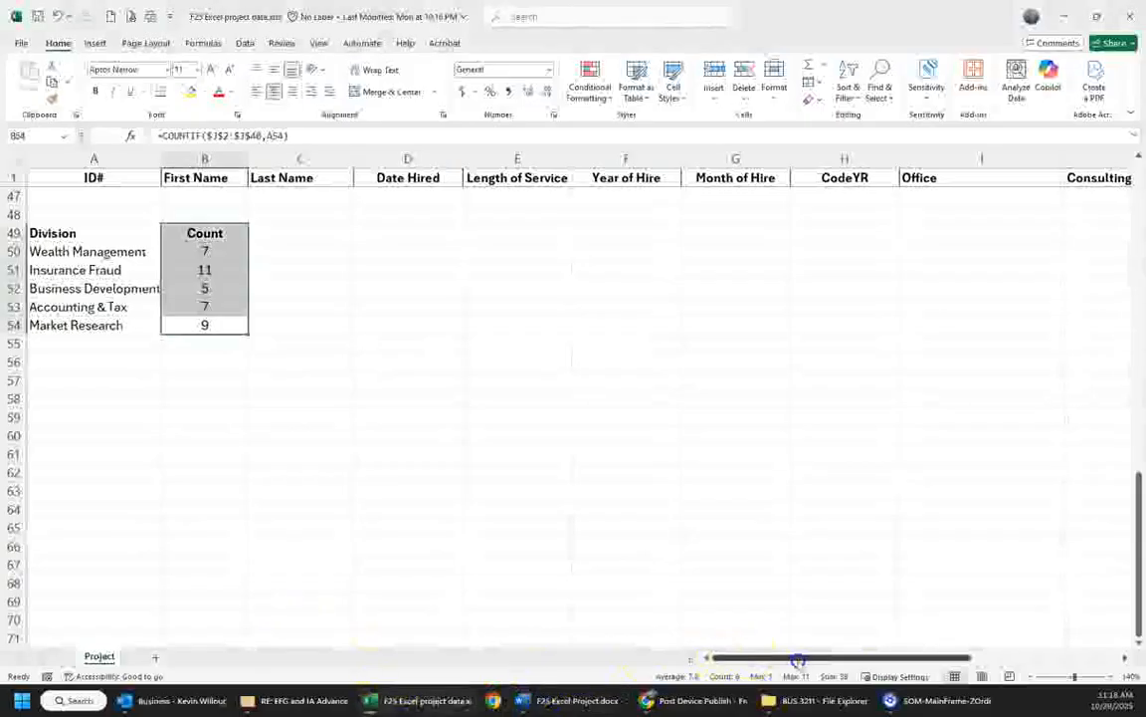
left_click_drag(798, 661, 1005, 657)
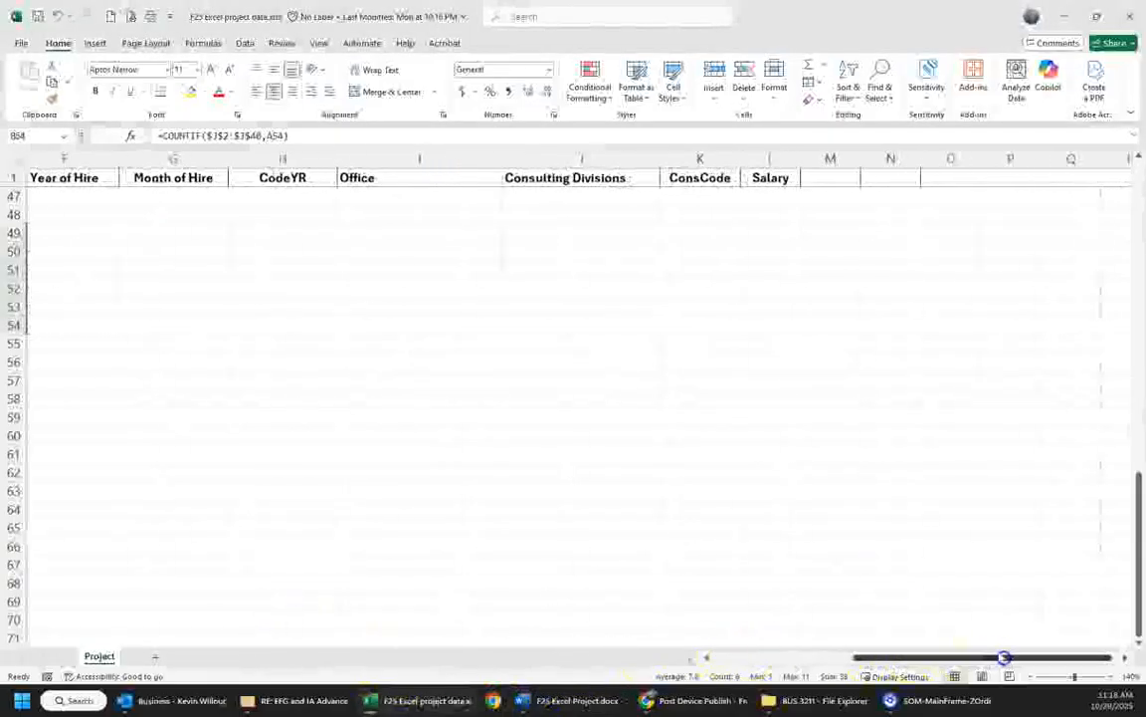
scroll(873, 547, "up", 15)
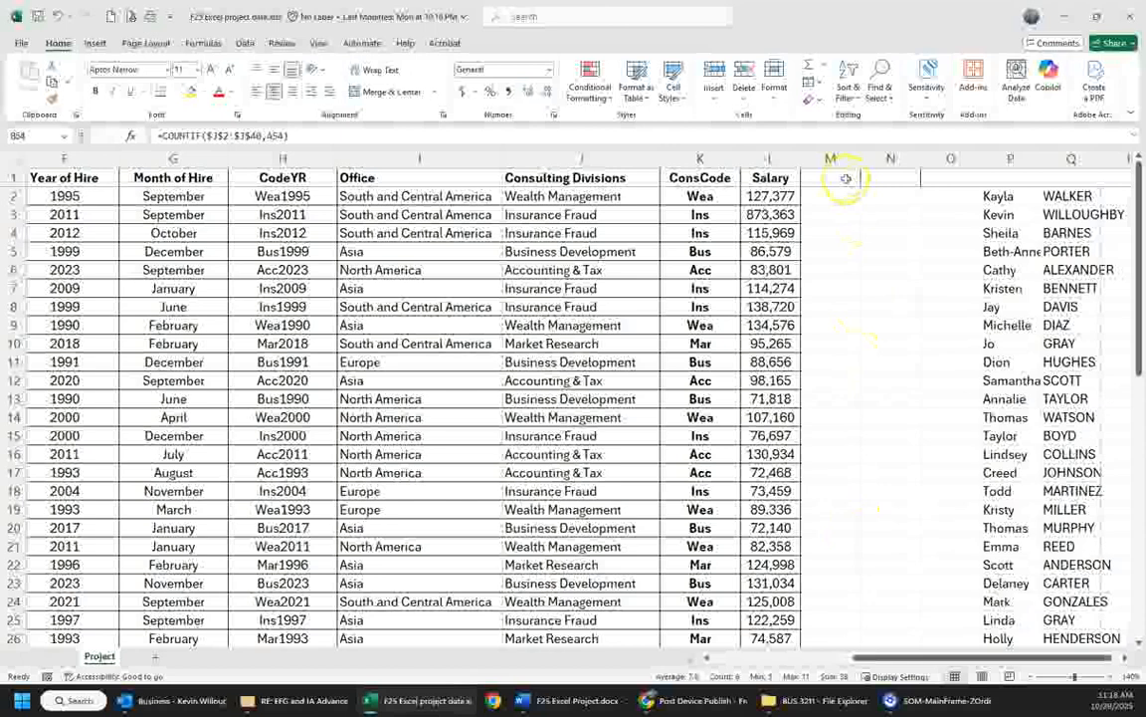
left_click(845, 178)
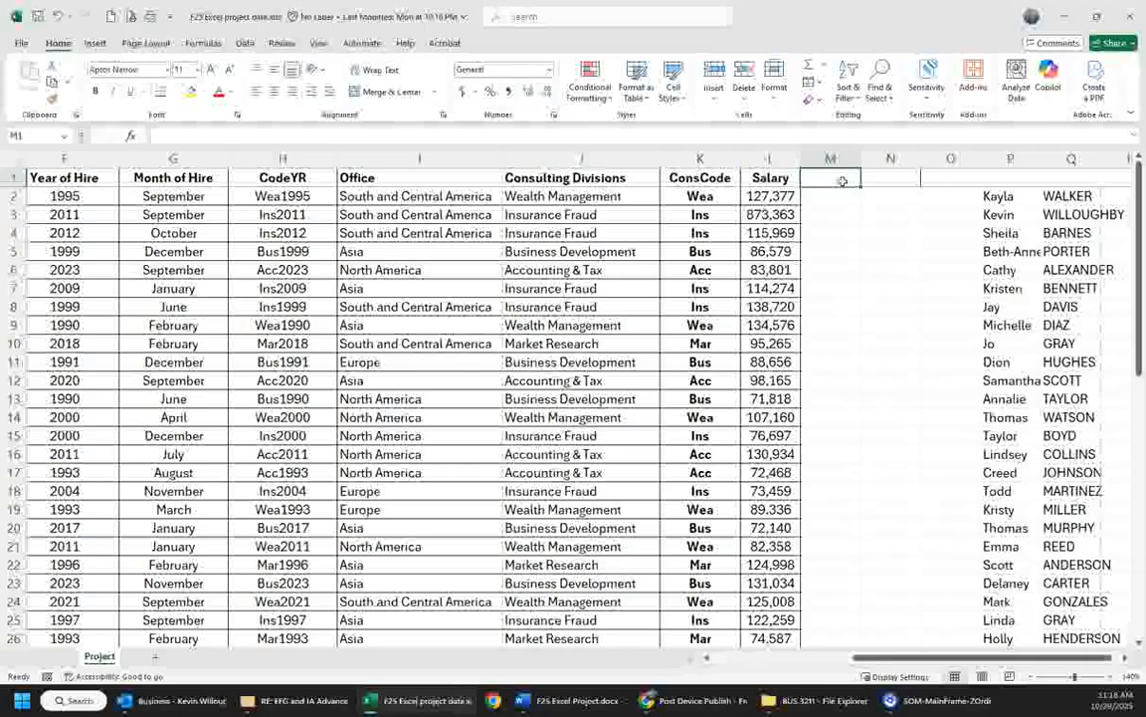
type("150")
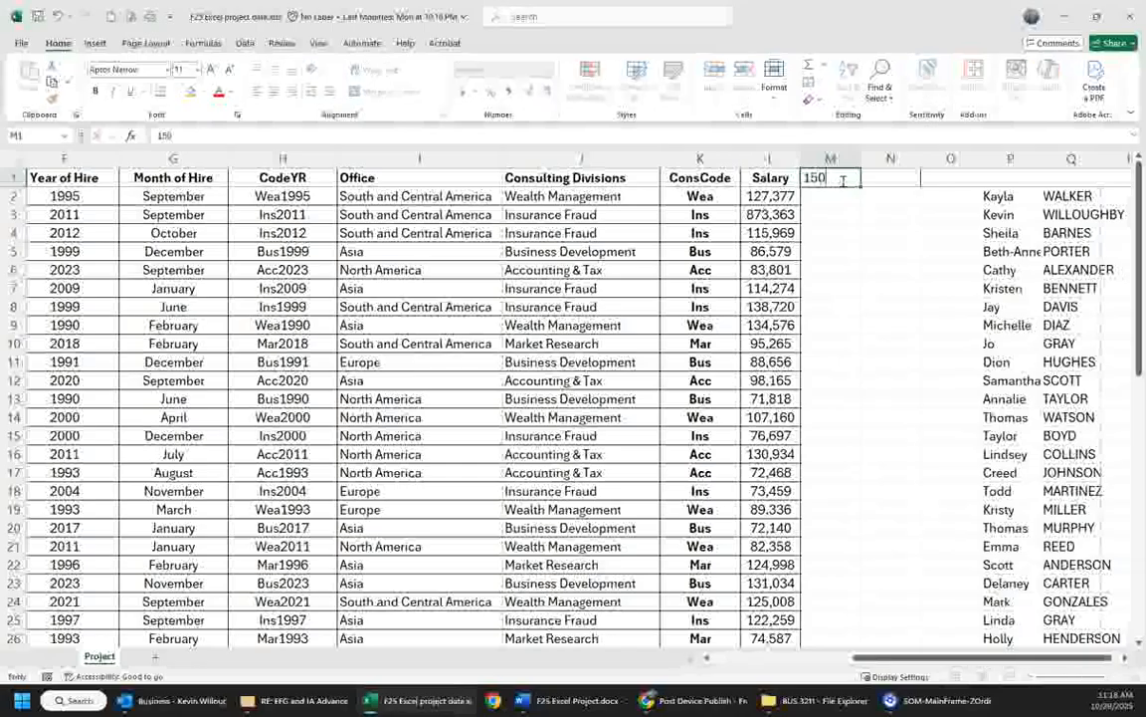
type("Ins")
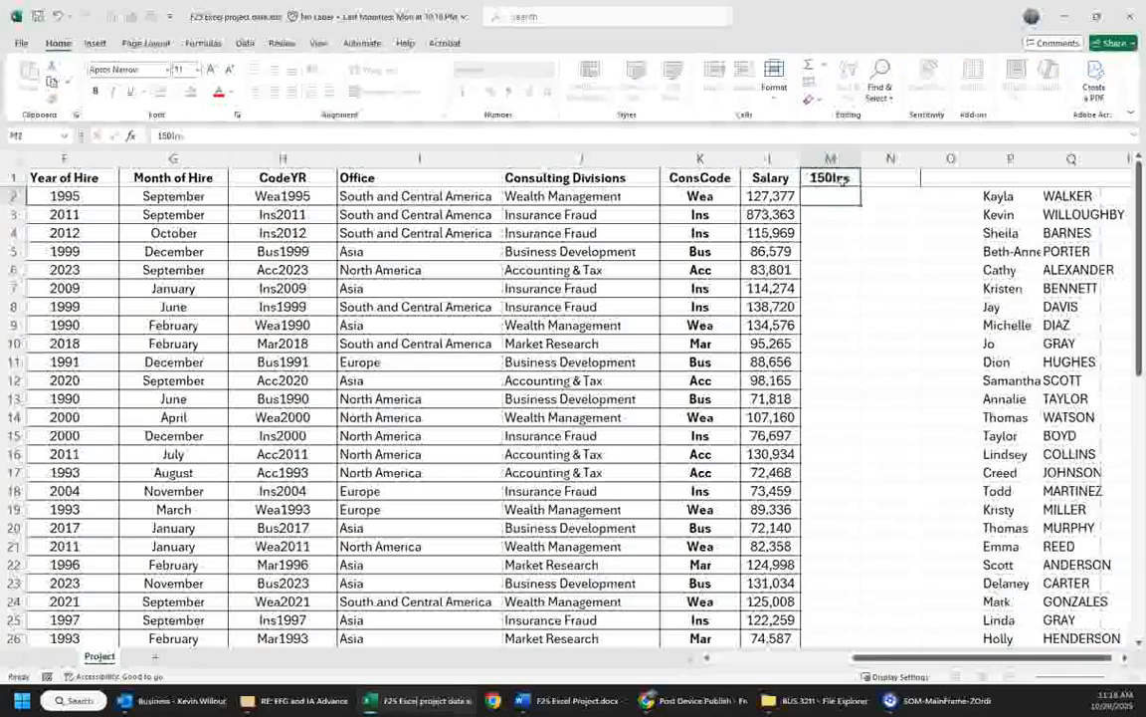
key("Return")
- Begin an IF formula in M2 with an AND test whose first condition is L2<=150000
type("=")
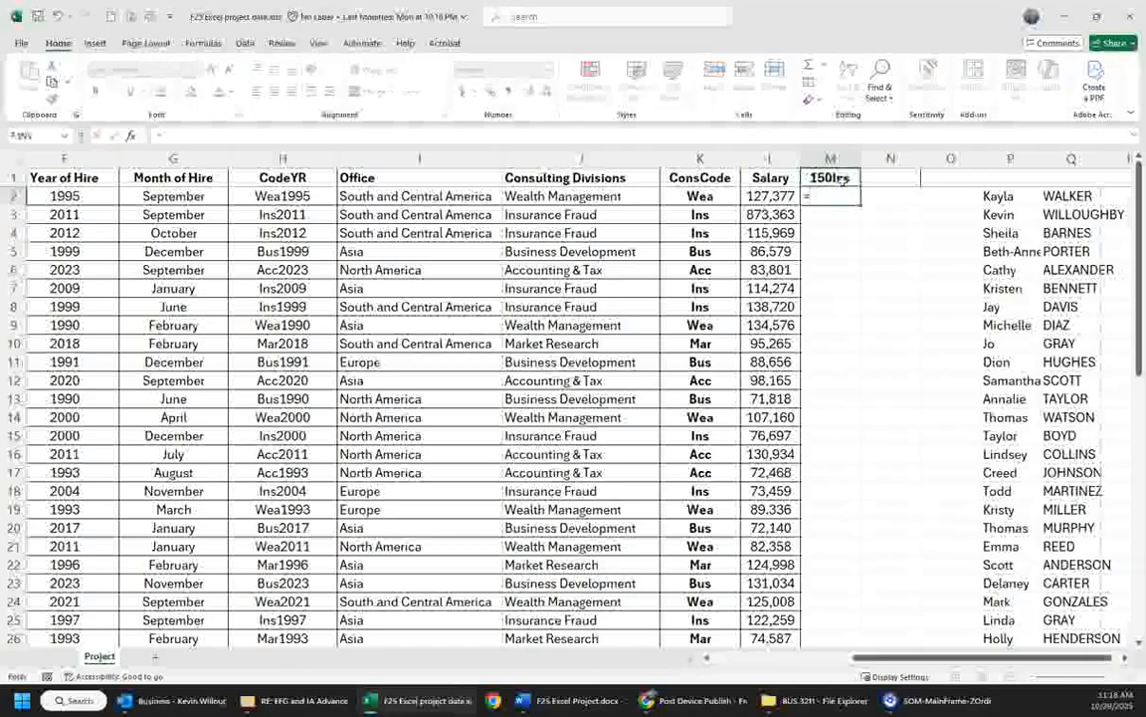
type("if(")
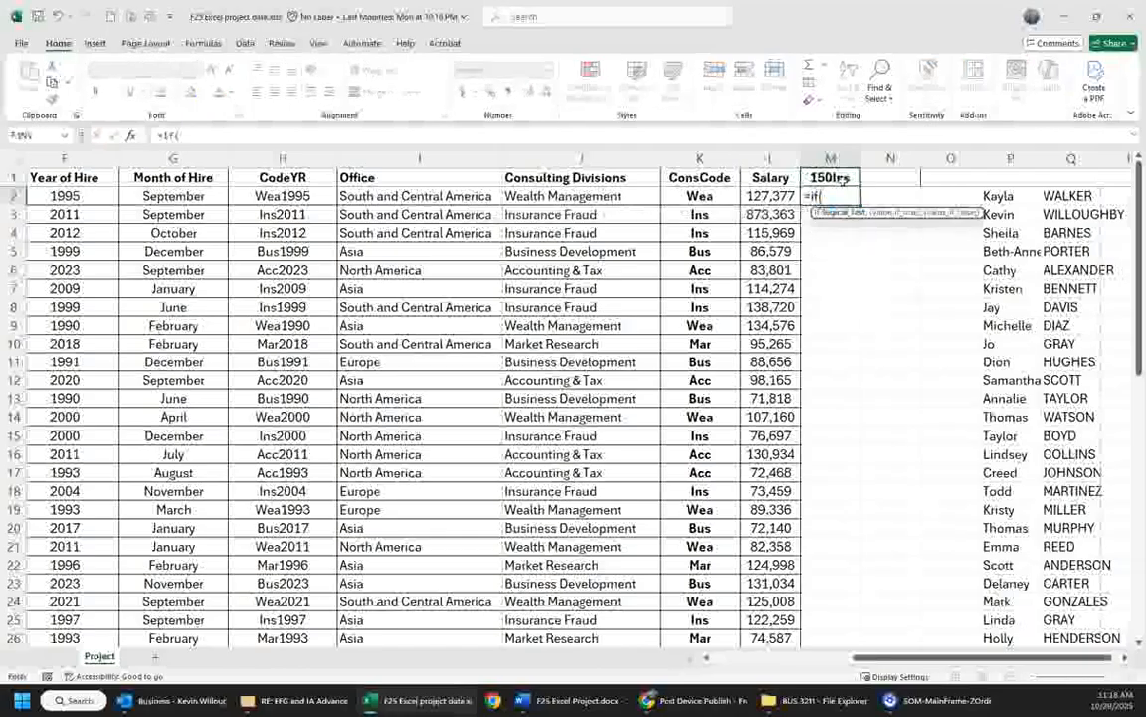
type("and(")
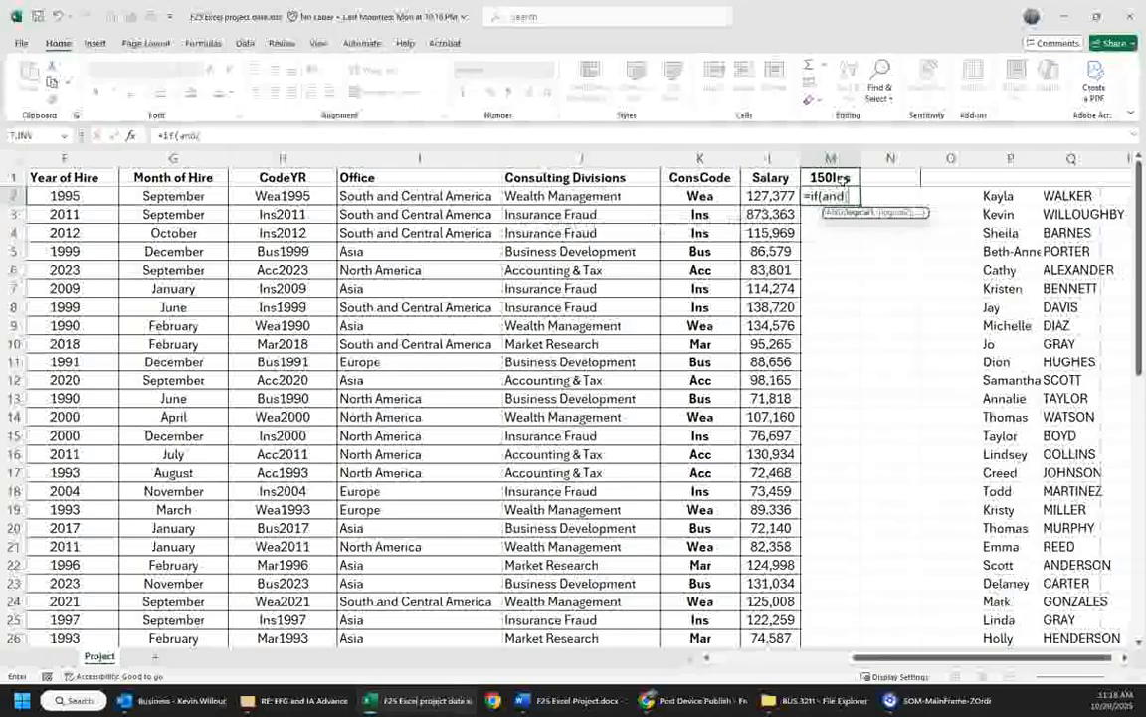
left_click(781, 194)
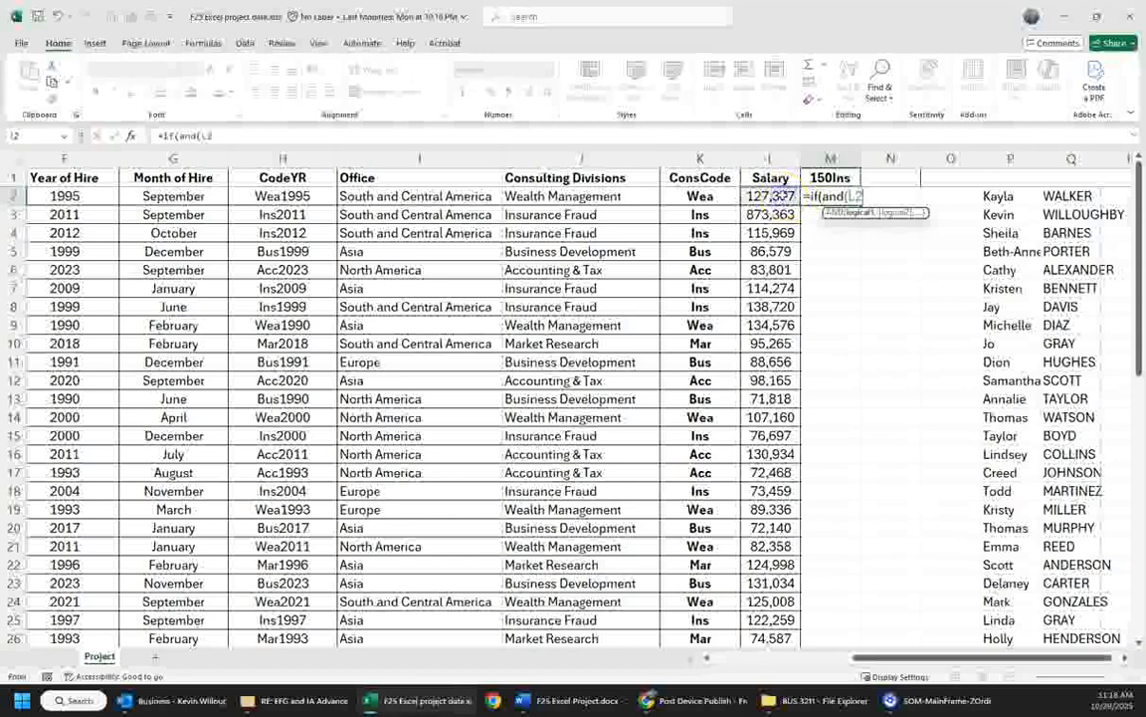
type("<=")
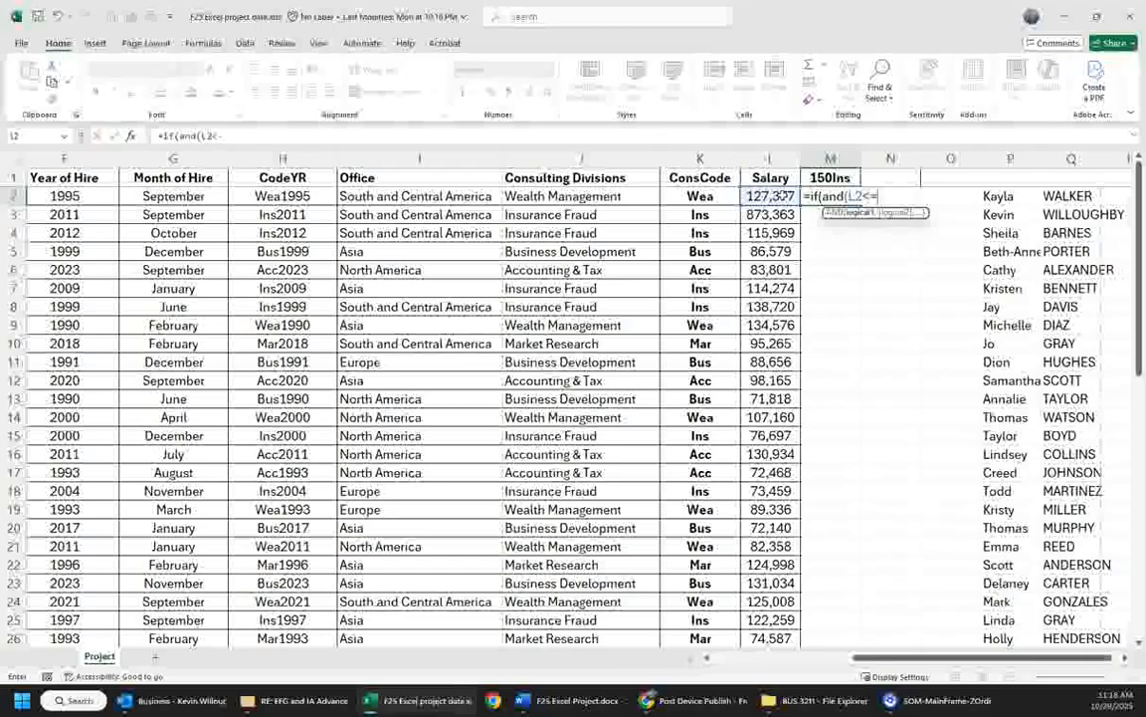
type("150000")
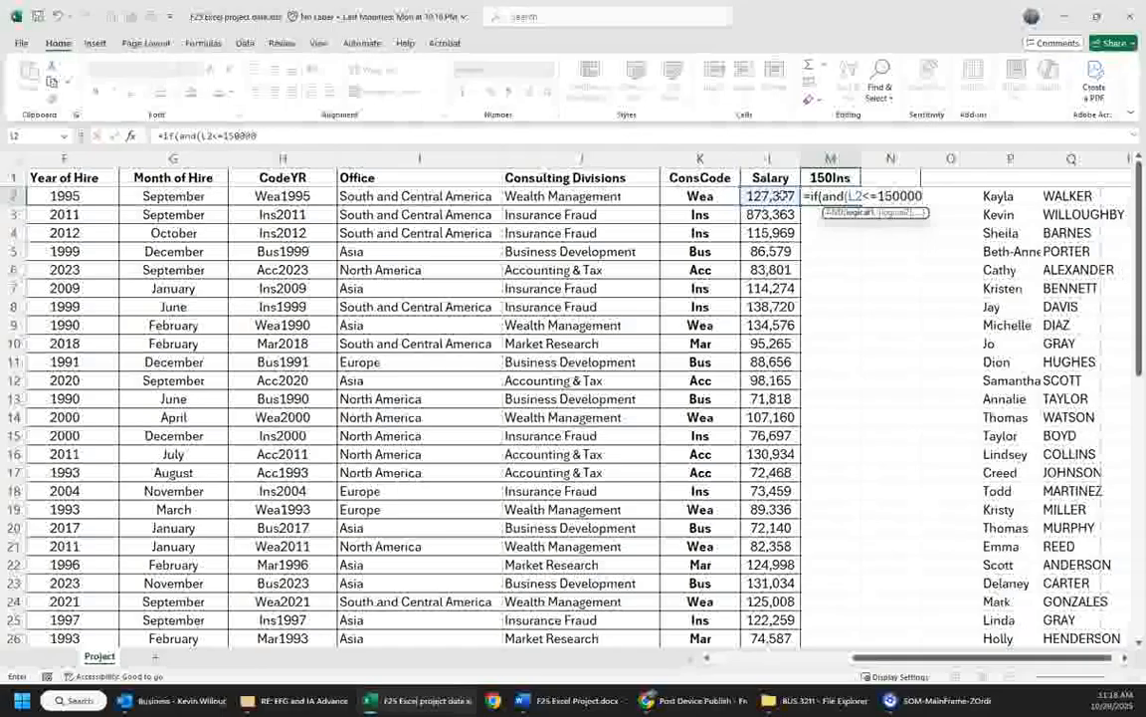
type(",")
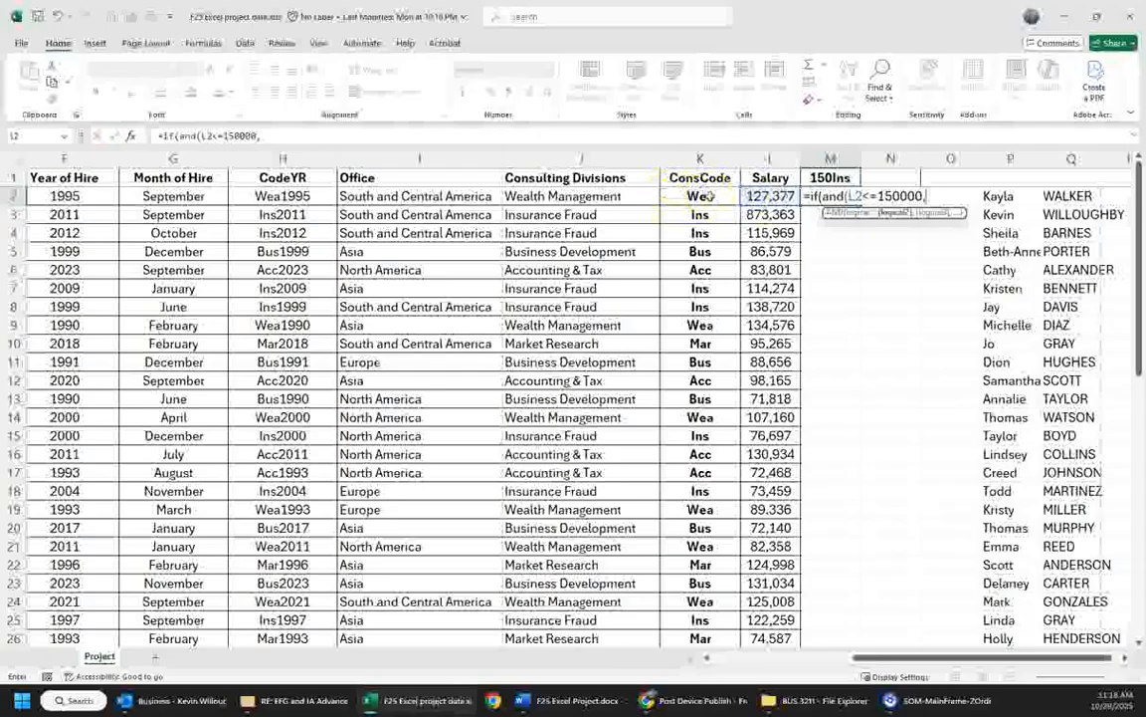
- Add K2="Ins" as the second AND condition and close the logical test
left_click(705, 196)
type("=\"")
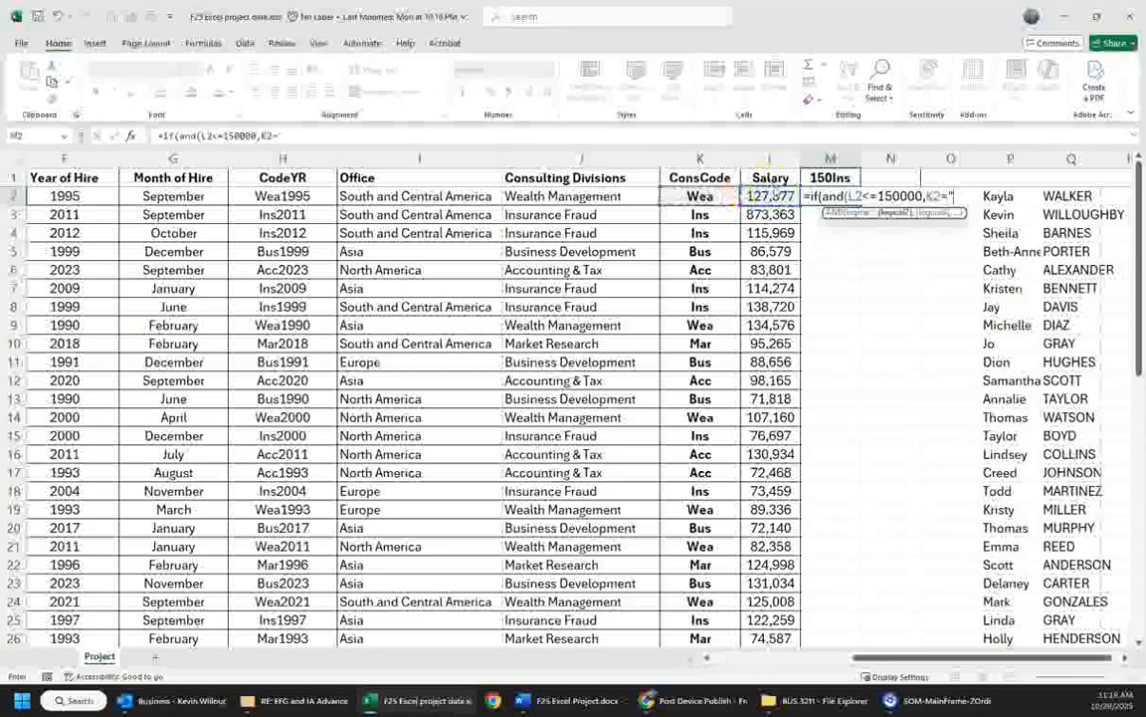
type("Ins")
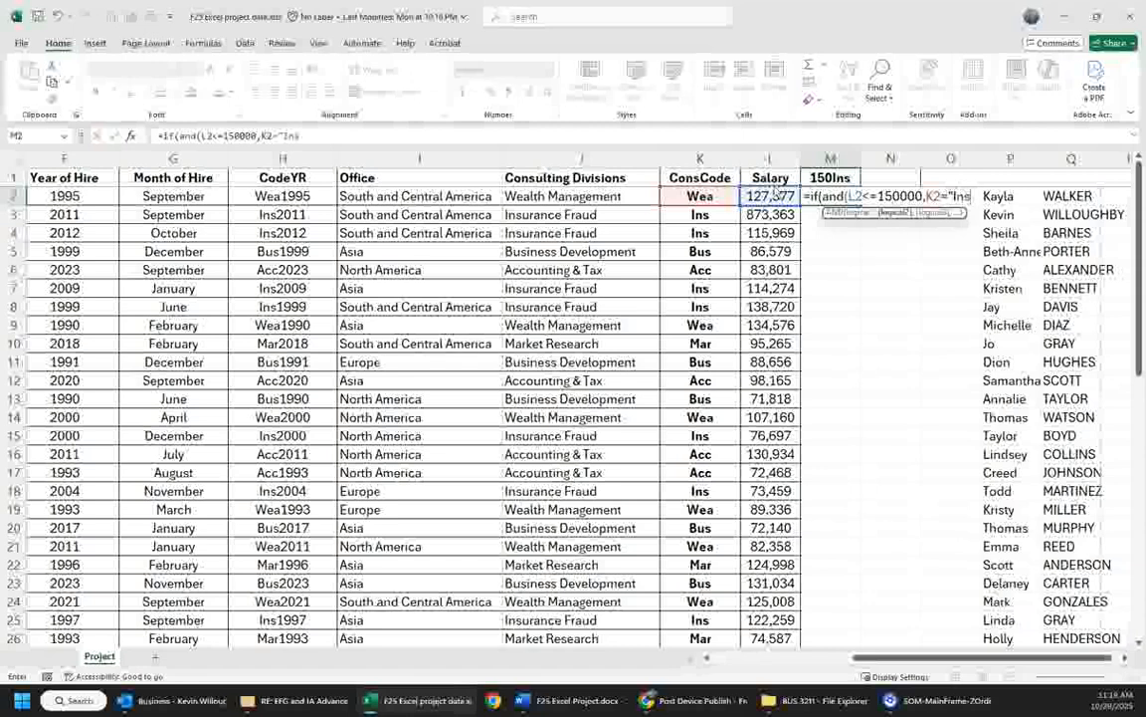
type("\"),")
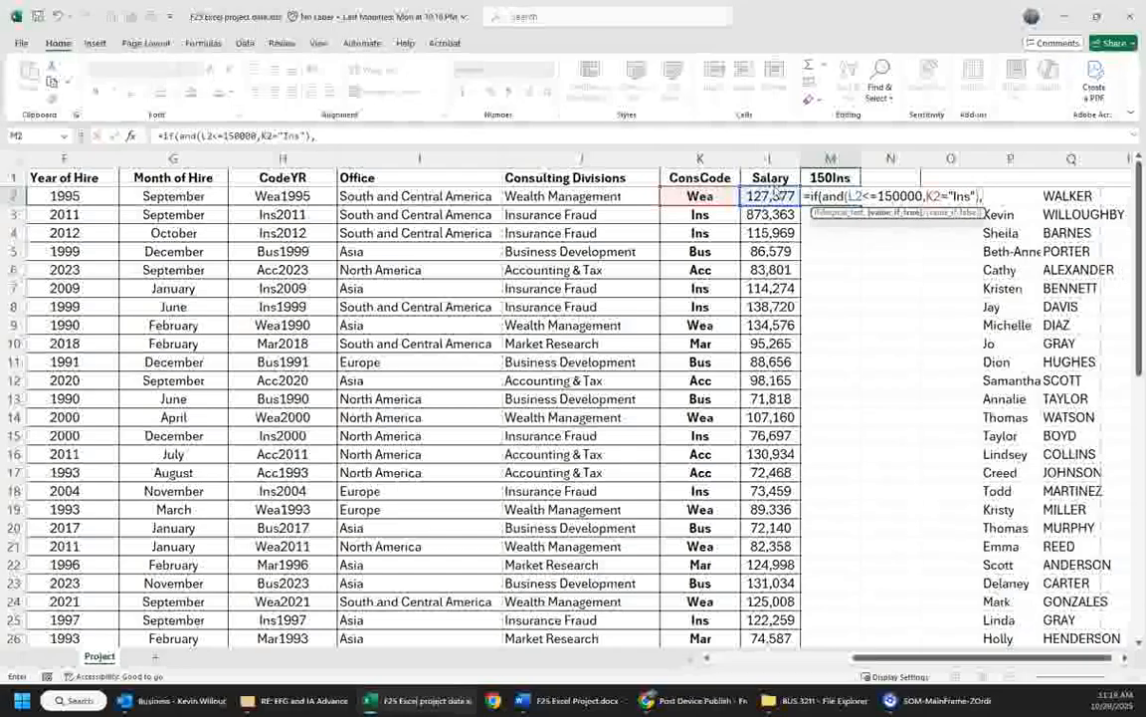
- Complete the IF formula so it returns "150INS" when true and an empty string when false
type("\"150INS\",")
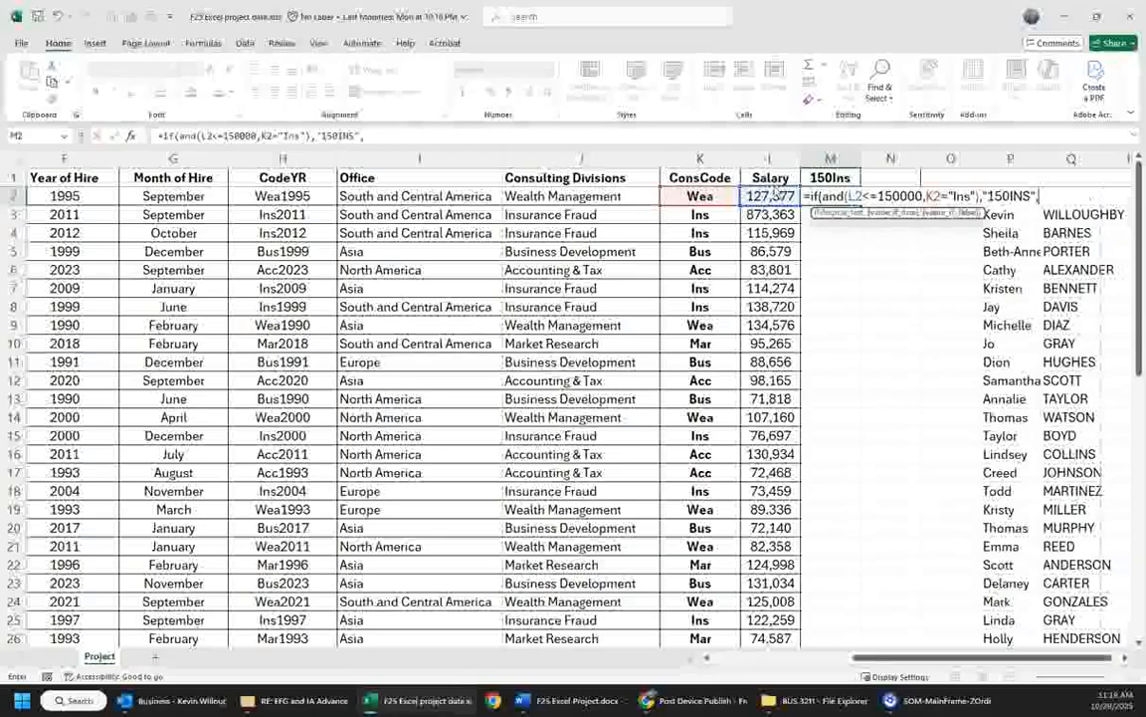
type("\"\")")
key("Return")
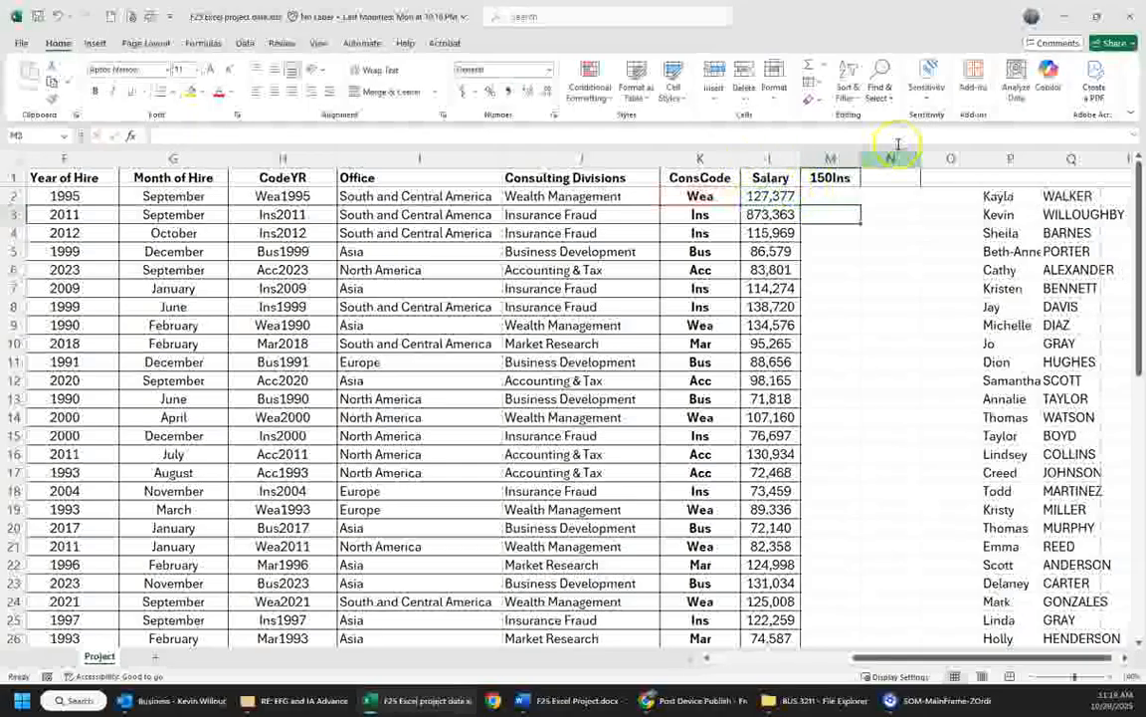
- Fill the M2 formula down the 150Ins column through row 40
left_click(836, 196)
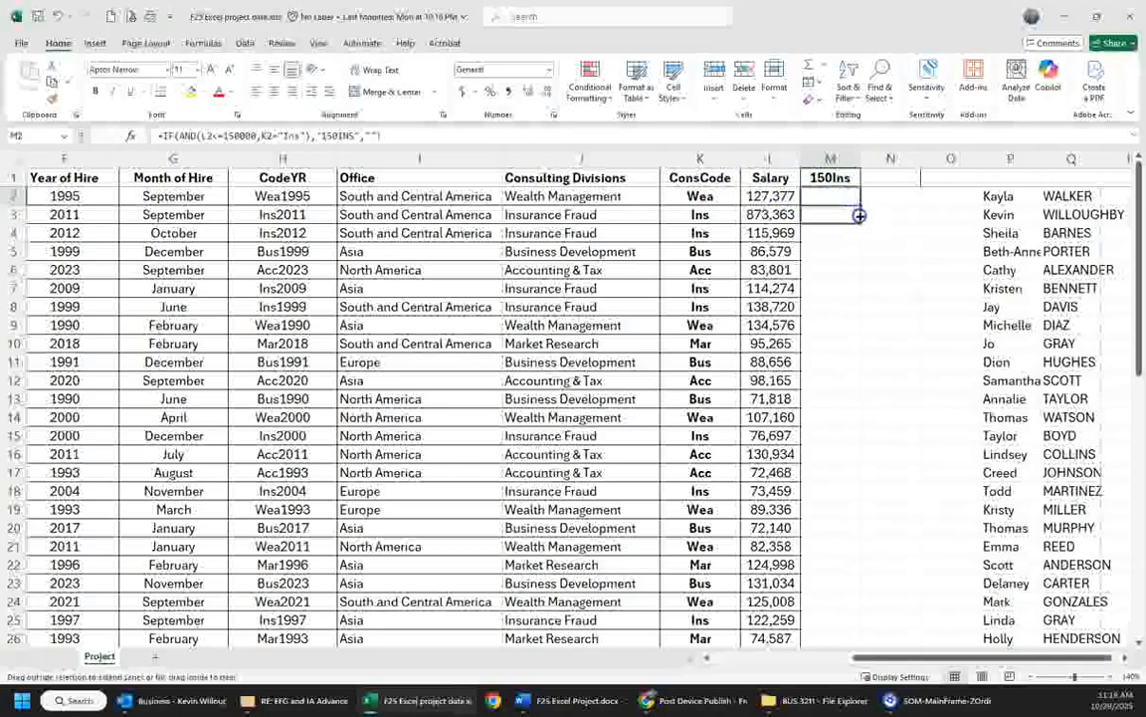
left_click_drag(858, 218, 824, 627)
scroll(877, 434, "up", 5)
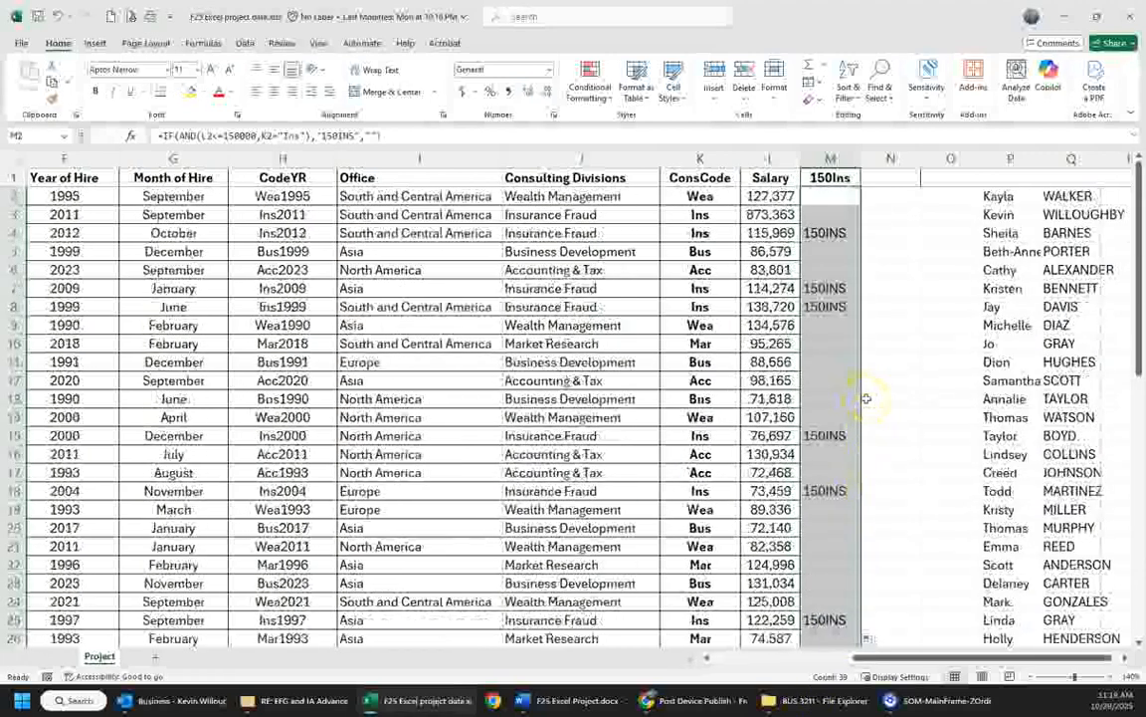
left_click(926, 303)
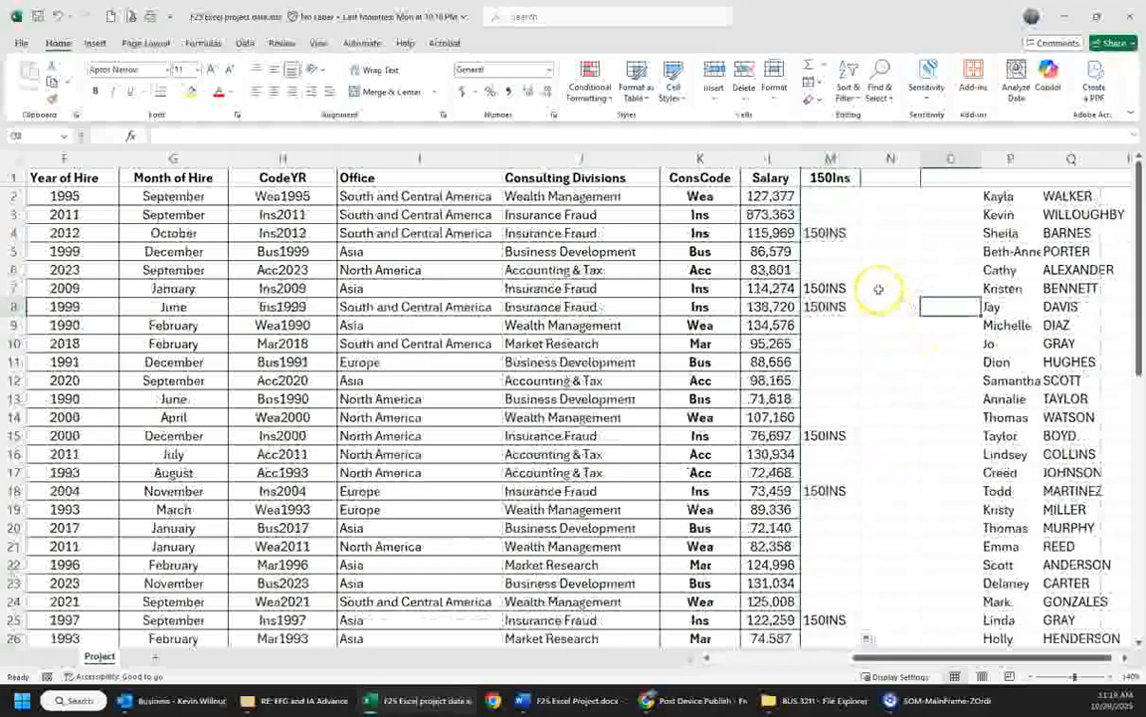
- Center the contents of the whole 150Ins column
left_click(825, 231)
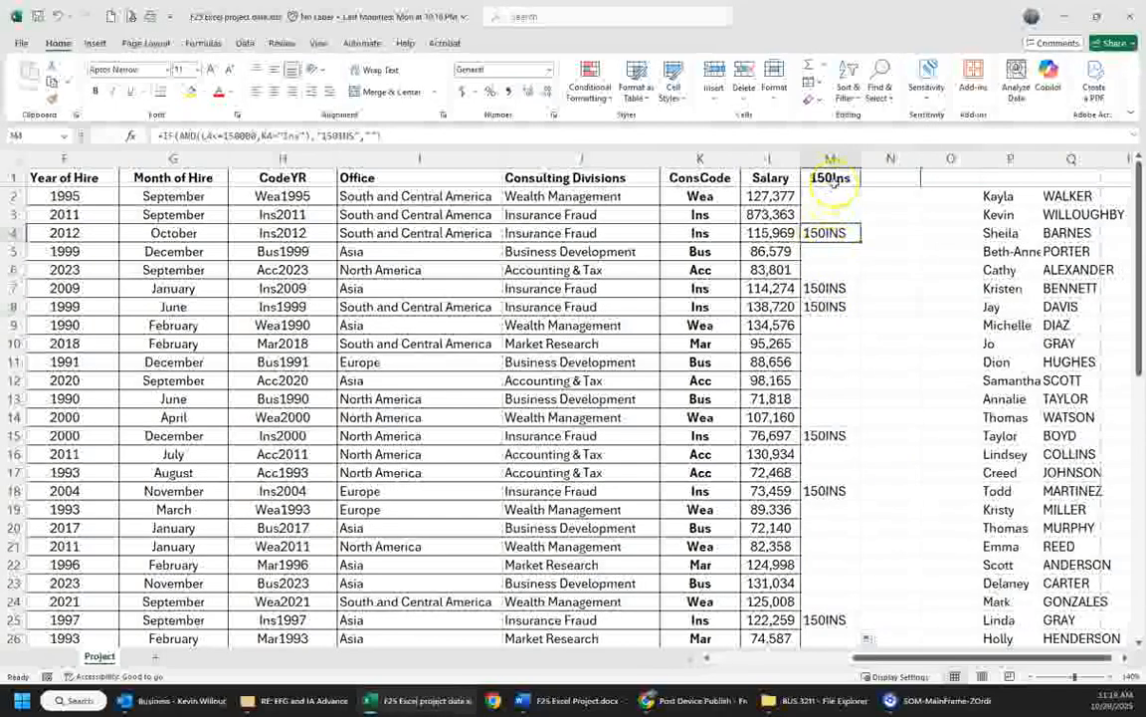
left_click(831, 159)
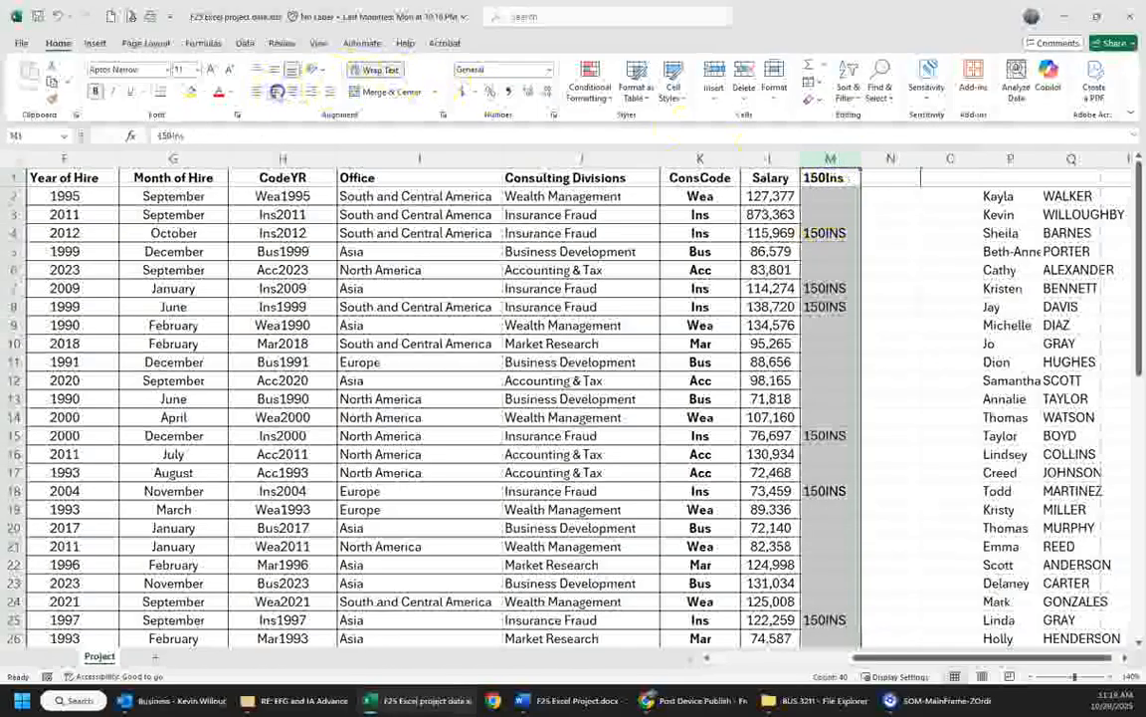
left_click(871, 236)
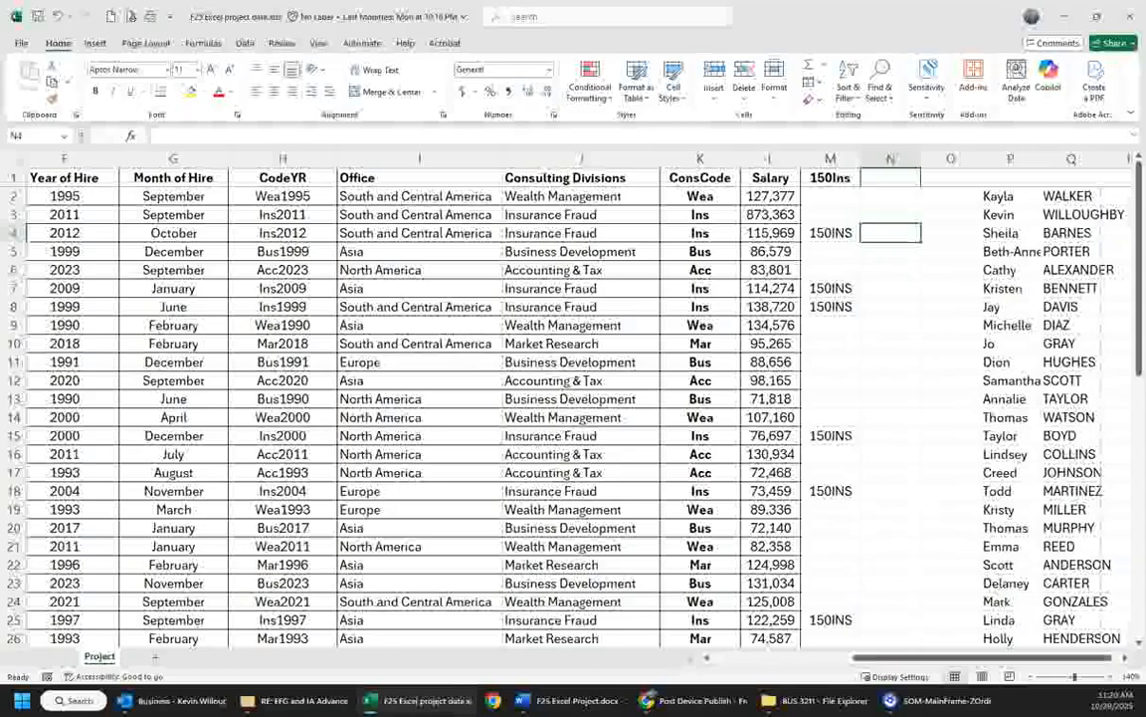
- Apply a Greater Than 125000 conditional formatting rule to salaries L2:L40 with Light Red Fill with Dark Red Text
scroll(637, 398, "down", 7)
left_click_drag(761, 509, 747, 196)
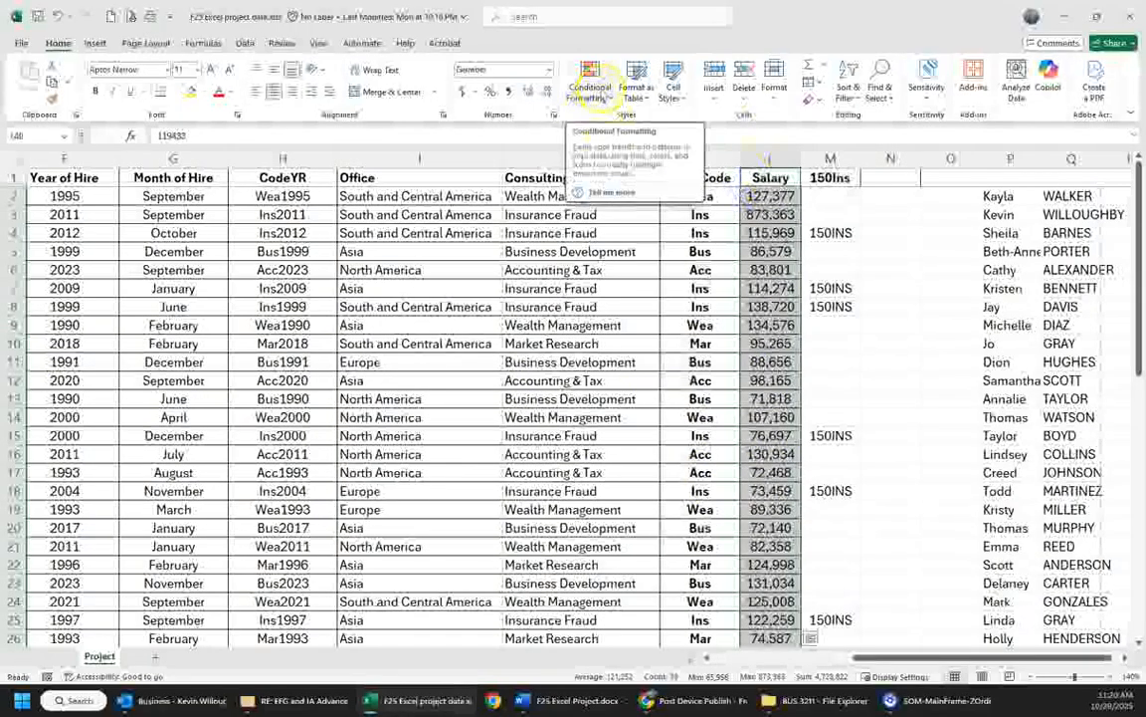
left_click(594, 87)
mouse_move(614, 123)
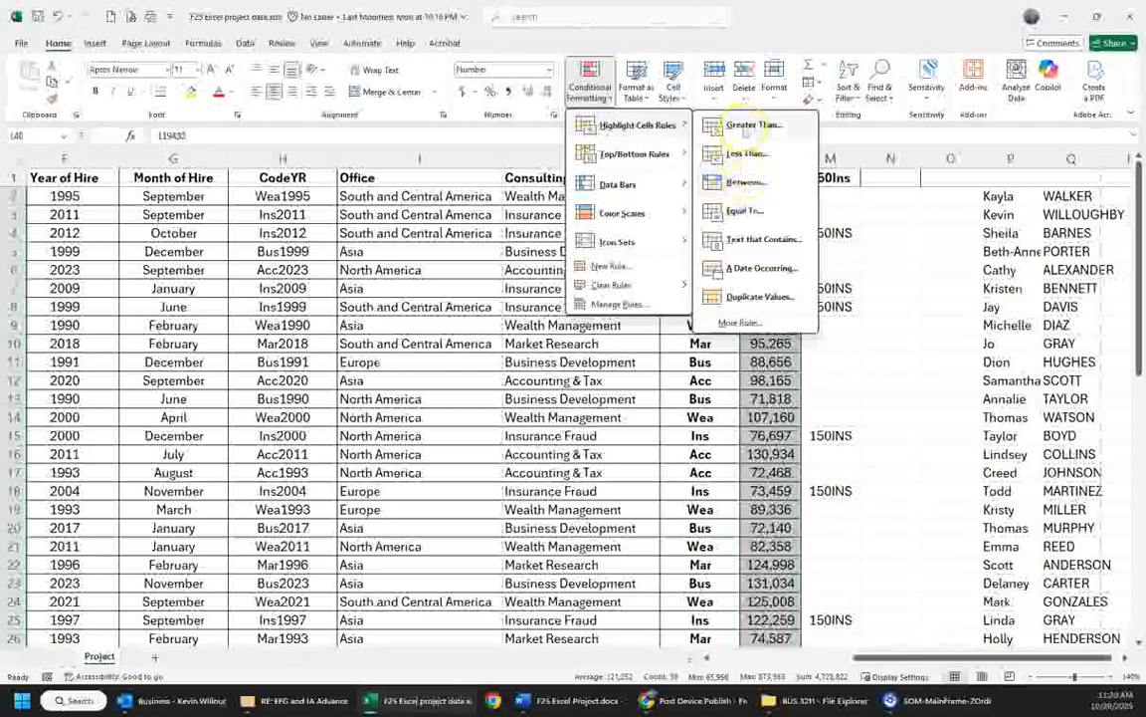
left_click(746, 127)
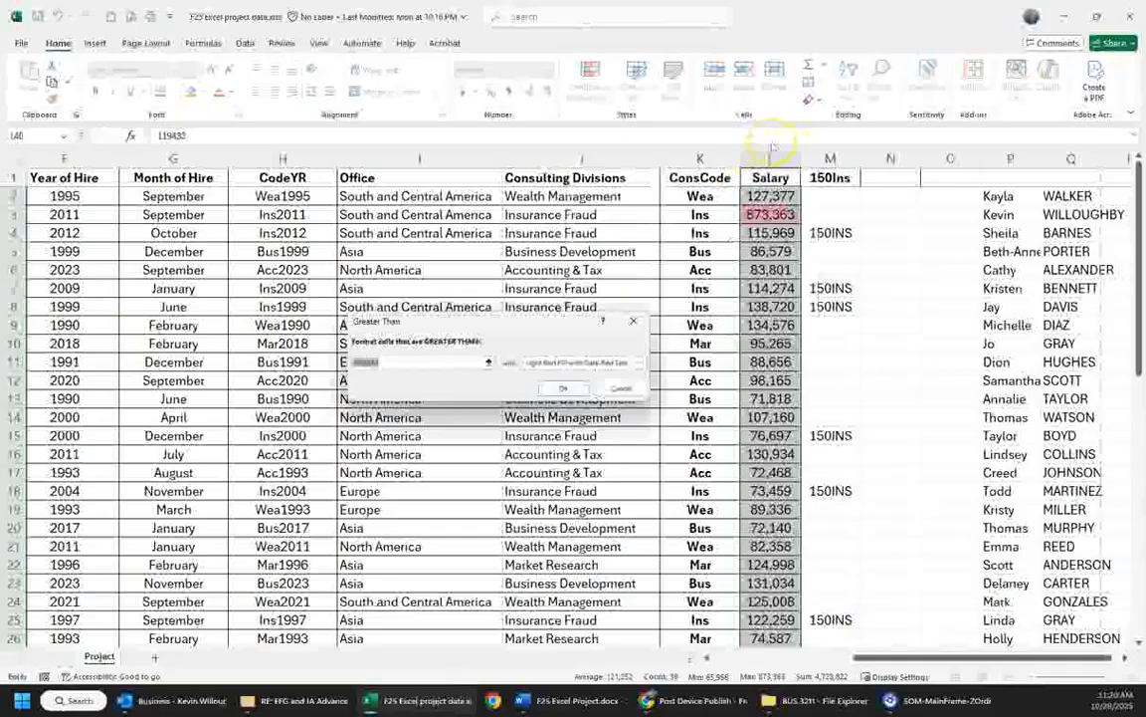
type("125000")
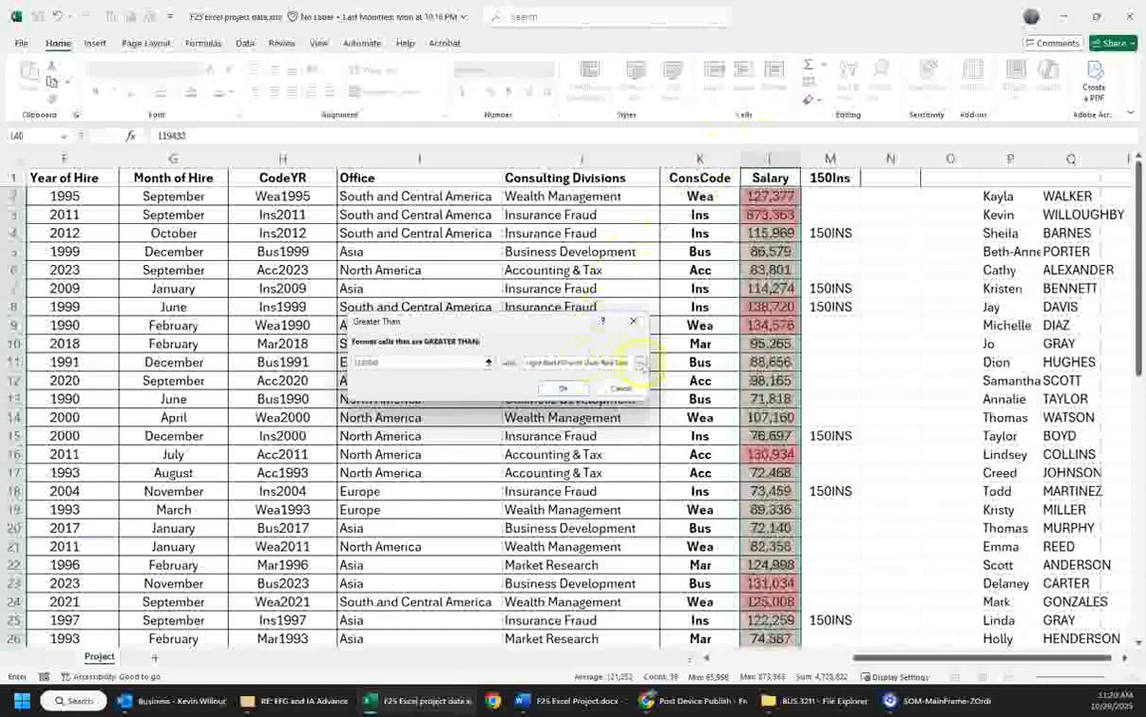
left_click(641, 361)
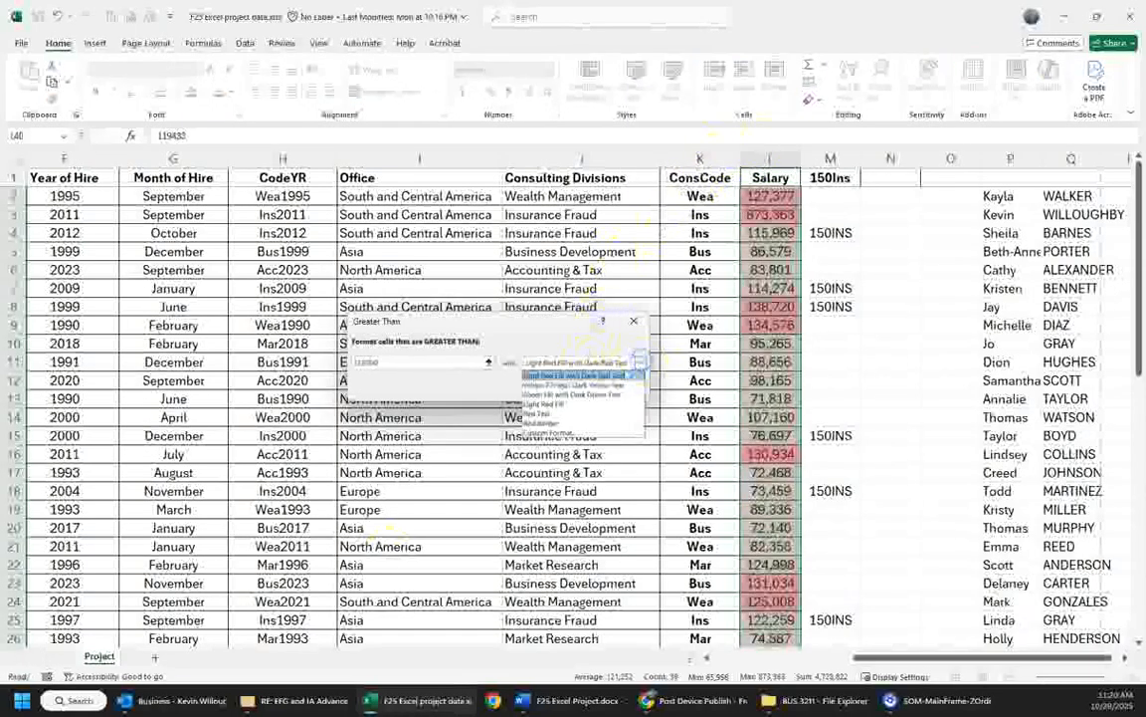
left_click(581, 337)
left_click(560, 387)
left_click(865, 384)
- Start a SUMIF formula in C50 beside Wealth Management, using the Consulting Divisions cells J2:J40 as the range
scroll(610, 388, "down", 6)
scroll(610, 388, "down", 4)
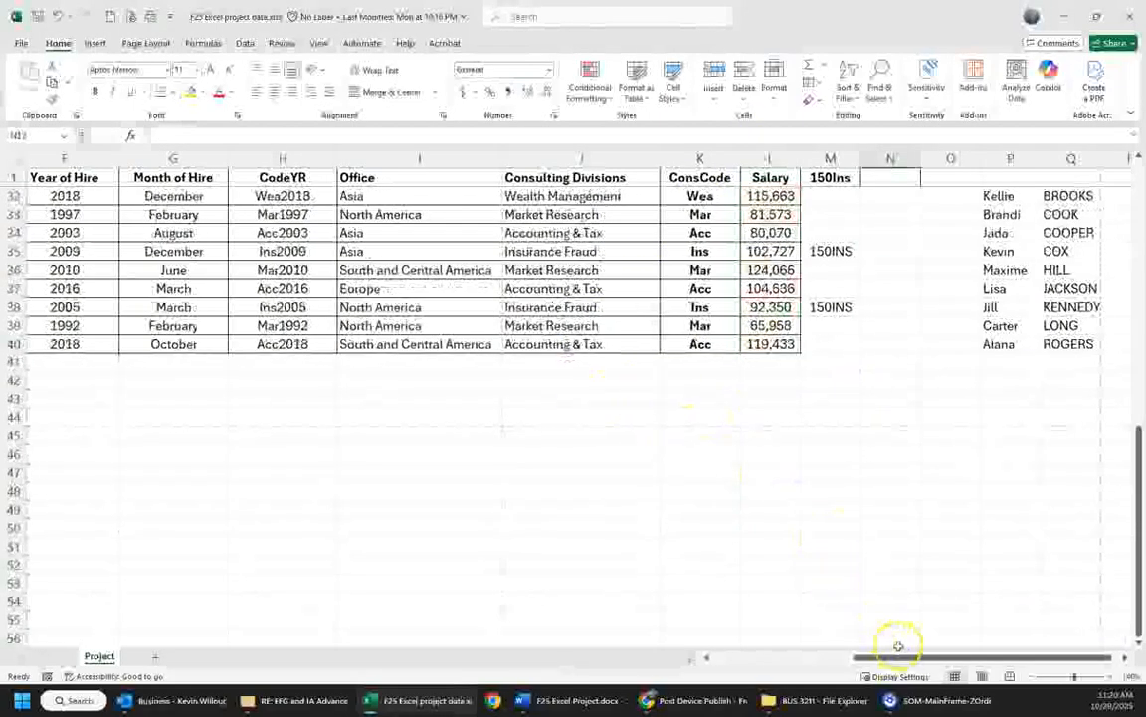
left_click_drag(906, 656, 760, 657)
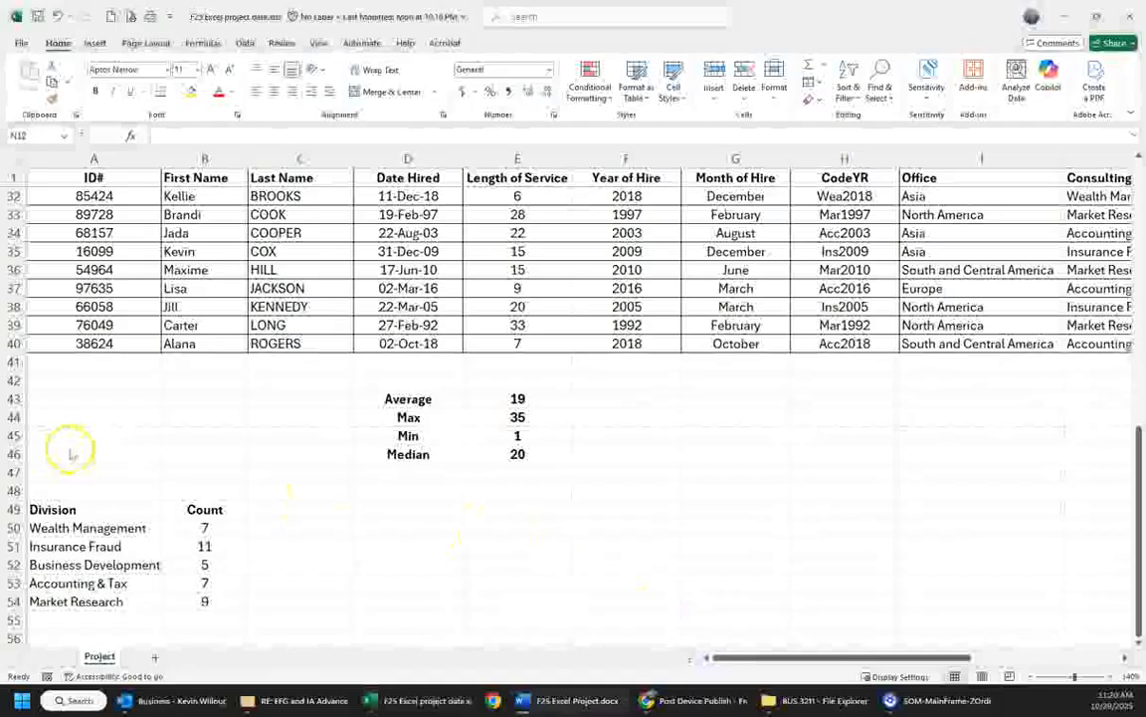
left_click(285, 523)
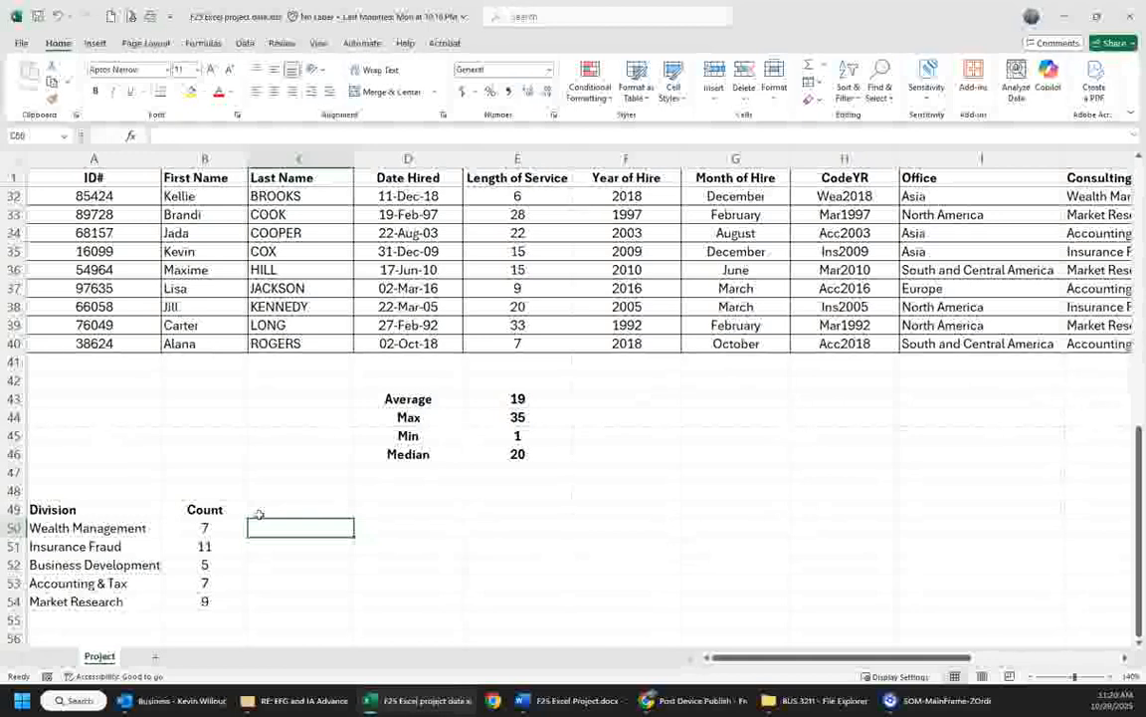
type("=sumif")
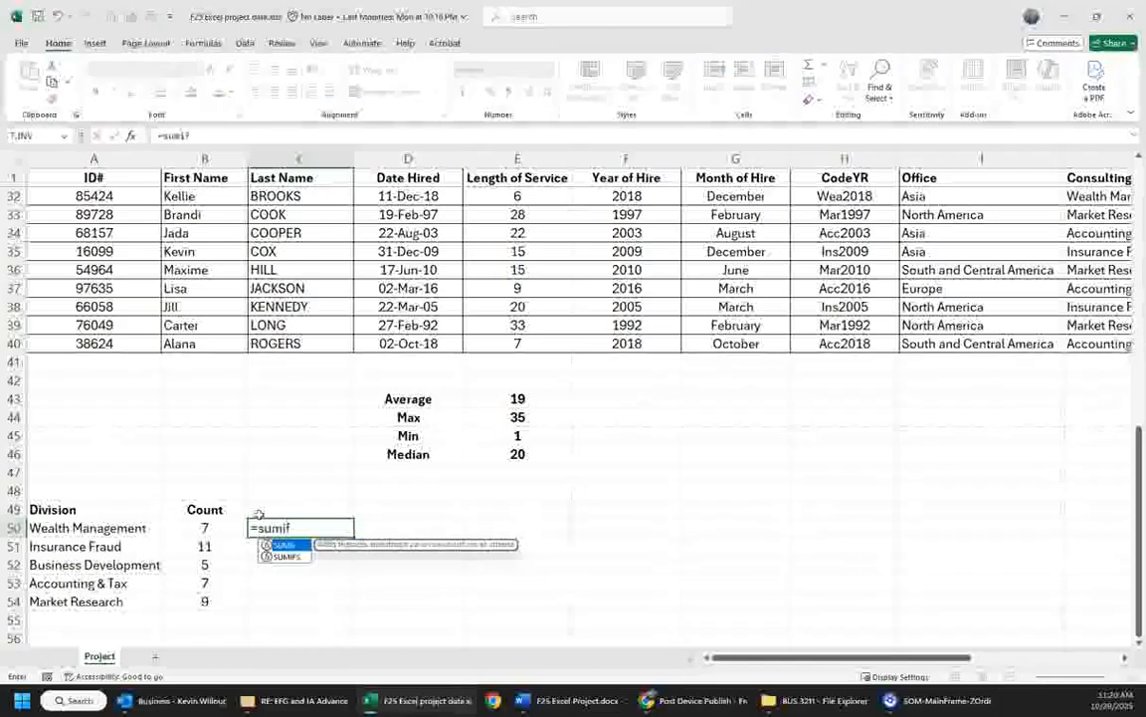
type("(")
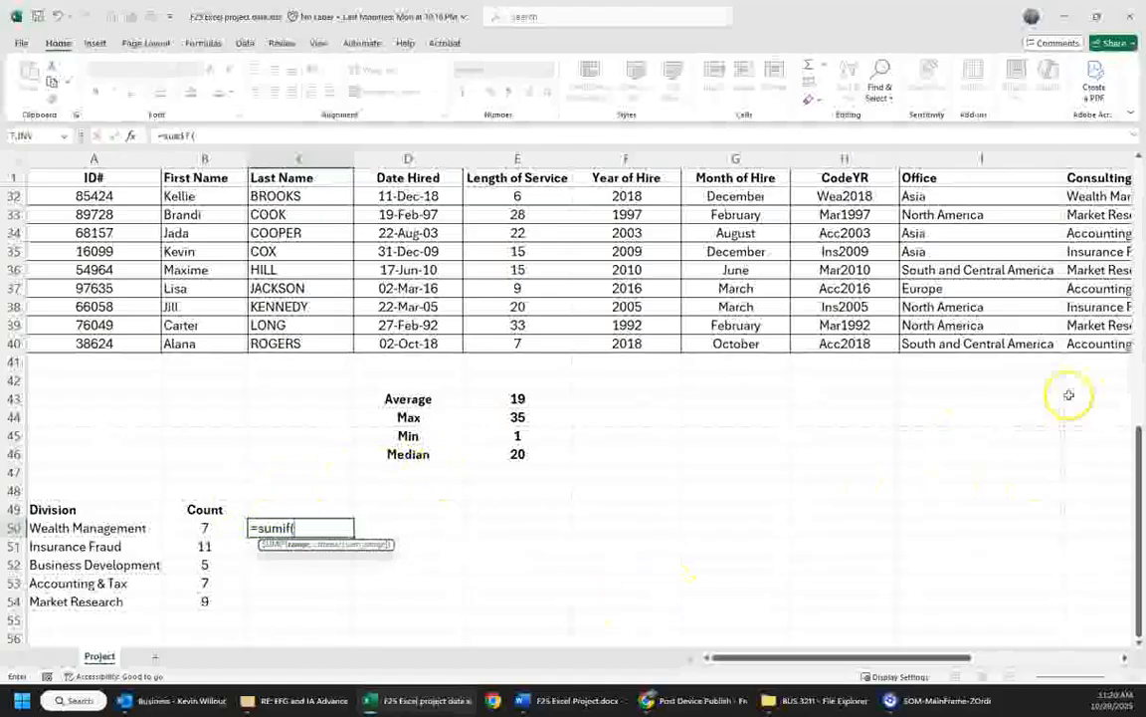
left_click_drag(1128, 343, 1081, 196)
type(",")
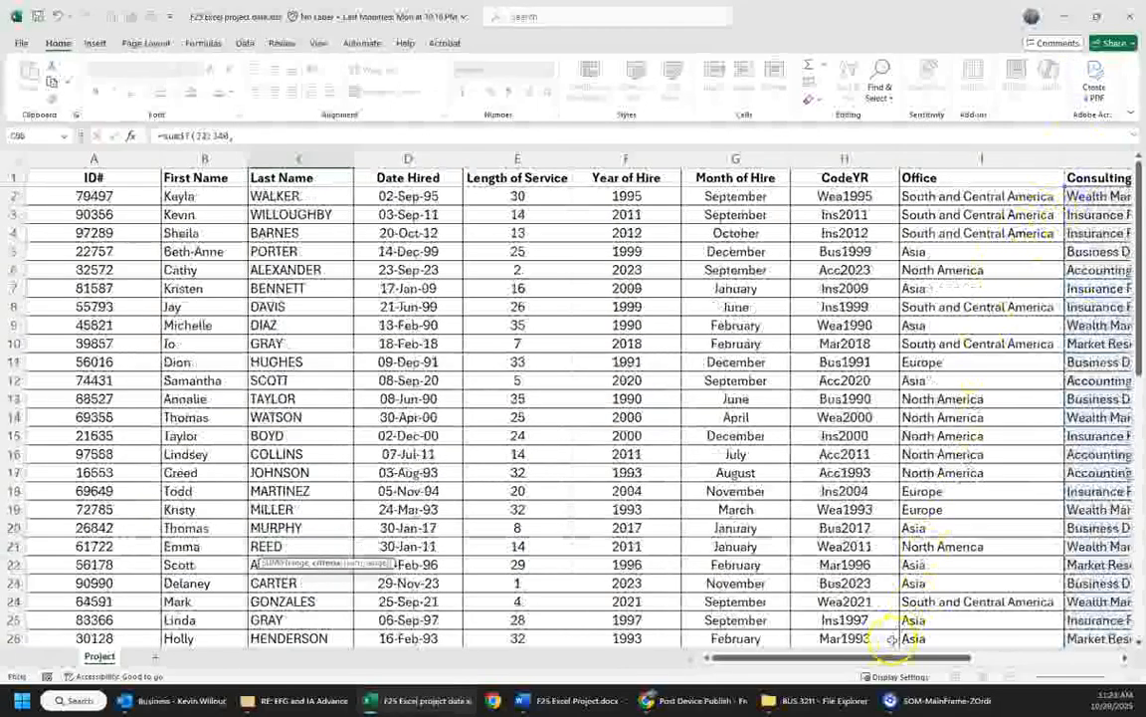
- Use the Wealth Management label in A50 as the SUMIF criterion
scroll(590, 615, "down", 5)
scroll(590, 615, "down", 2)
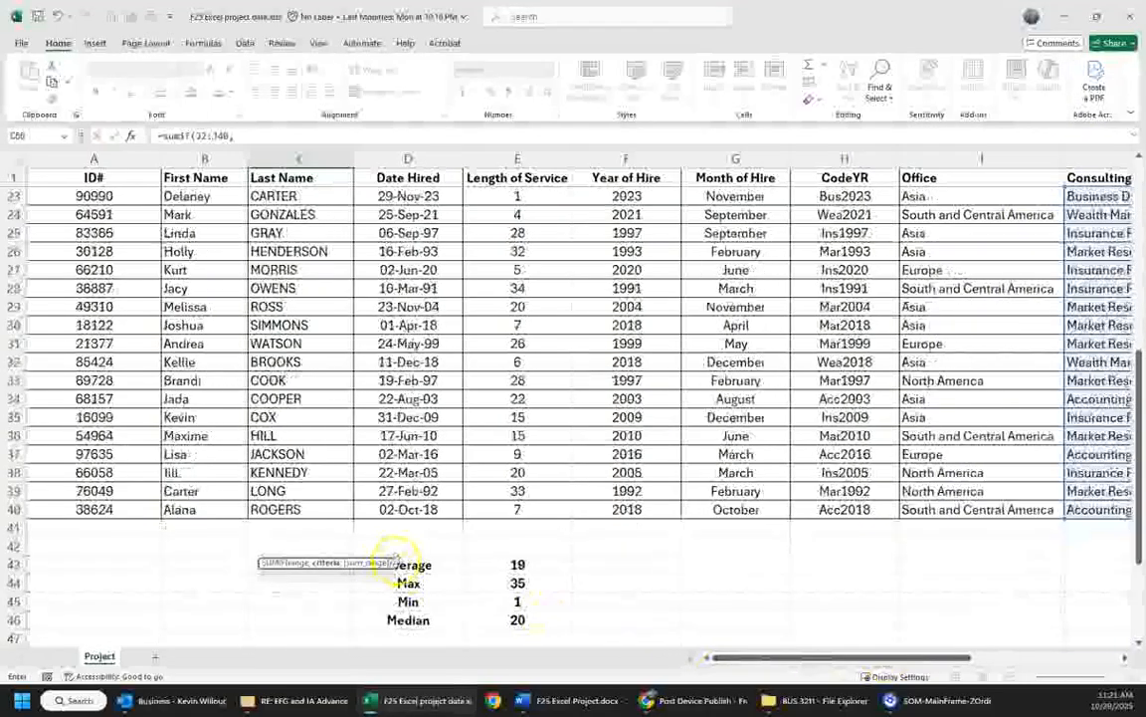
scroll(400, 581, "down", 4)
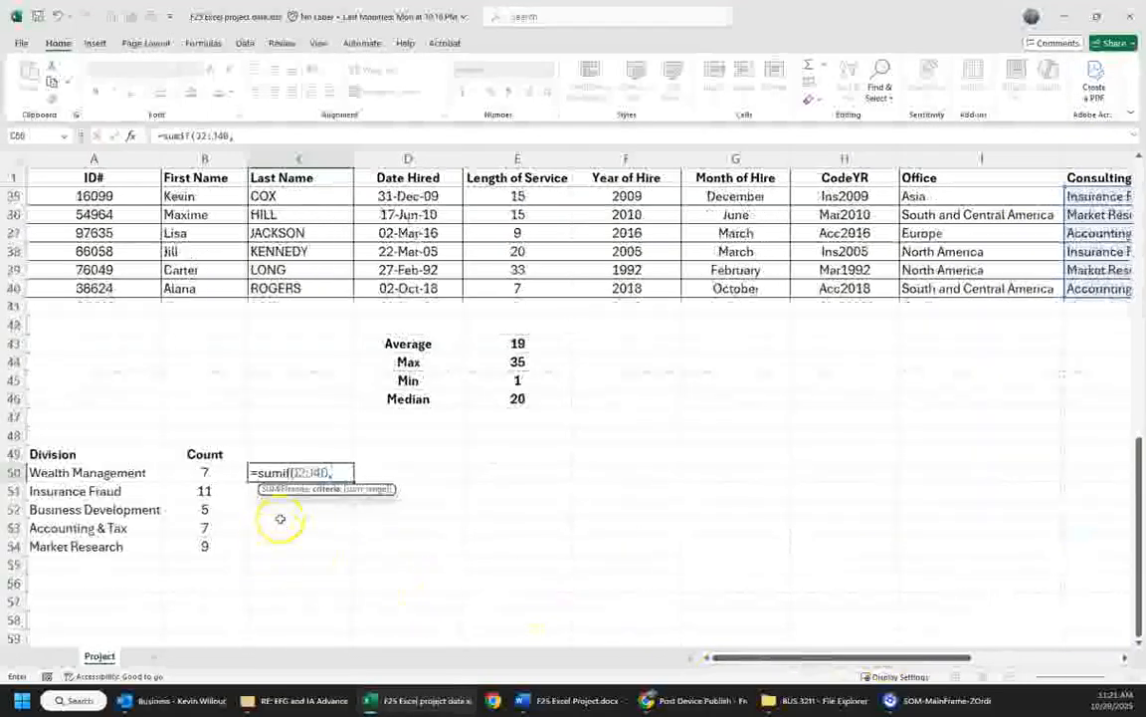
left_click(122, 473)
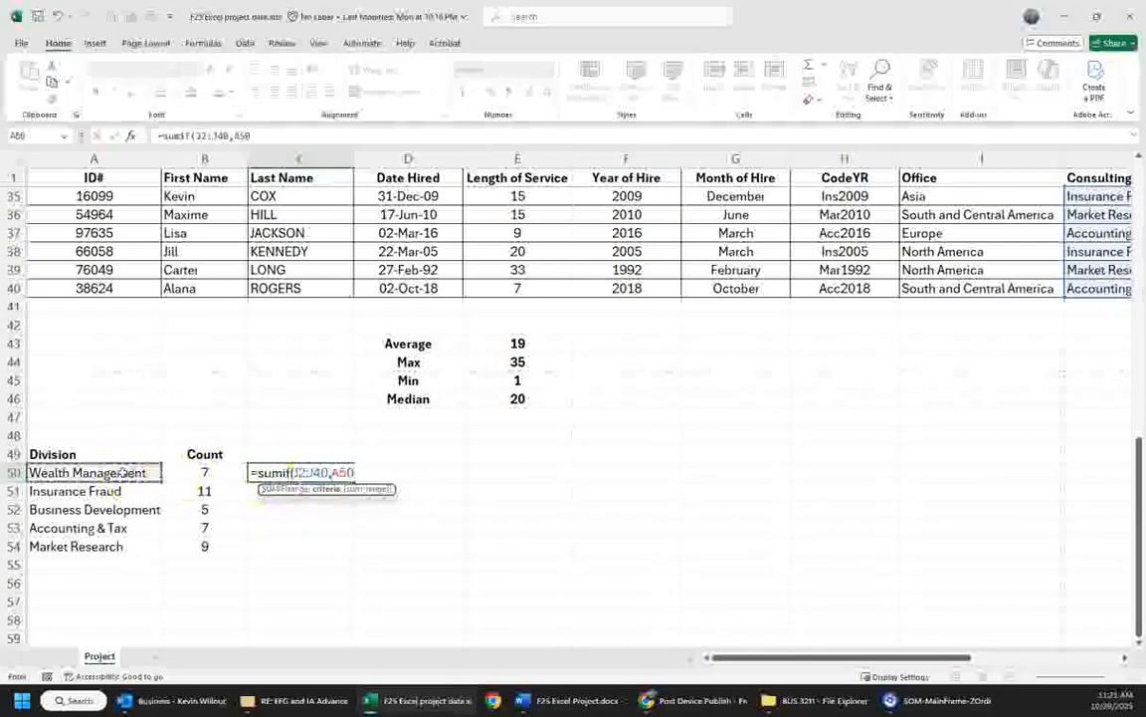
type(",")
- Set the salaries L2:L40 as the SUMIF sum range and enter the formula in C50
left_click_drag(786, 658, 938, 658)
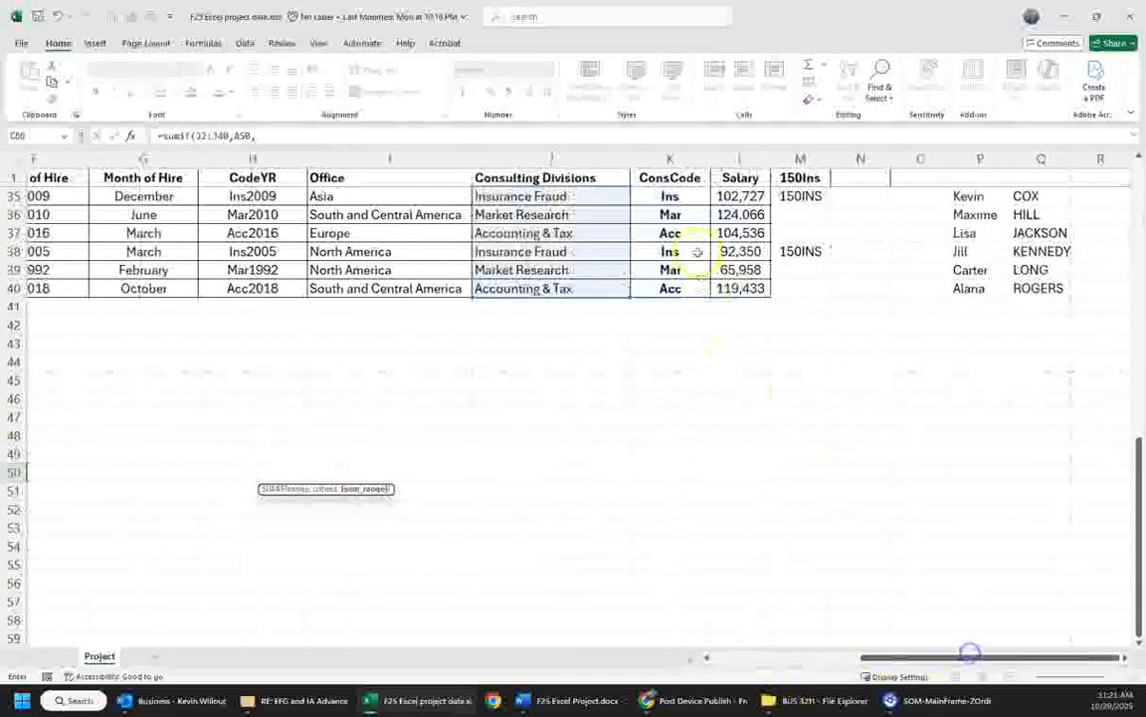
left_click_drag(741, 287, 748, 197)
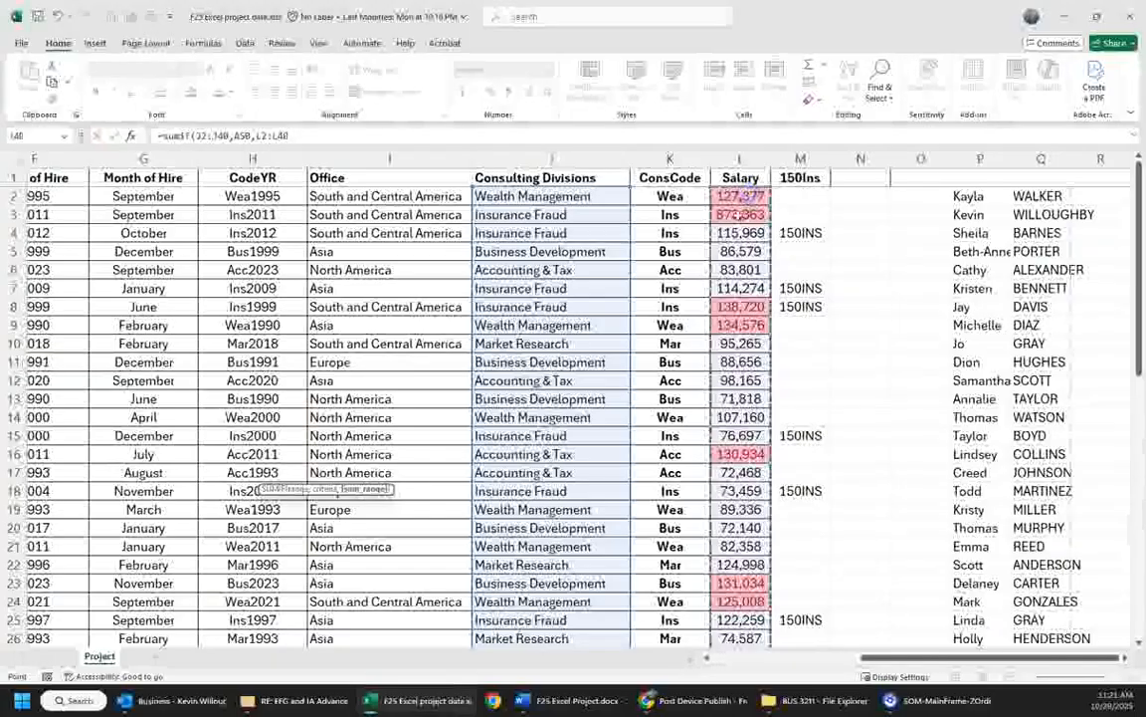
key("Return")
key("Left")
key("Left")
key("Up")
key("Right")
key("Right")
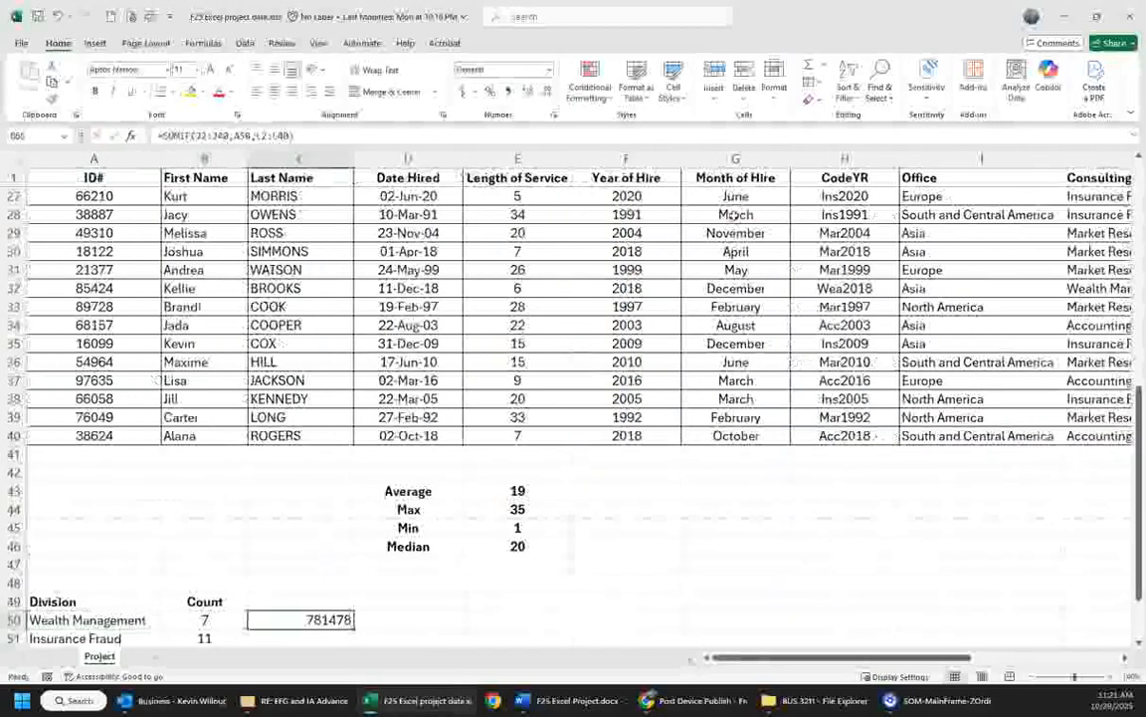
- Add a bold "Total Salary" heading in C49 of the division table
left_click(319, 603)
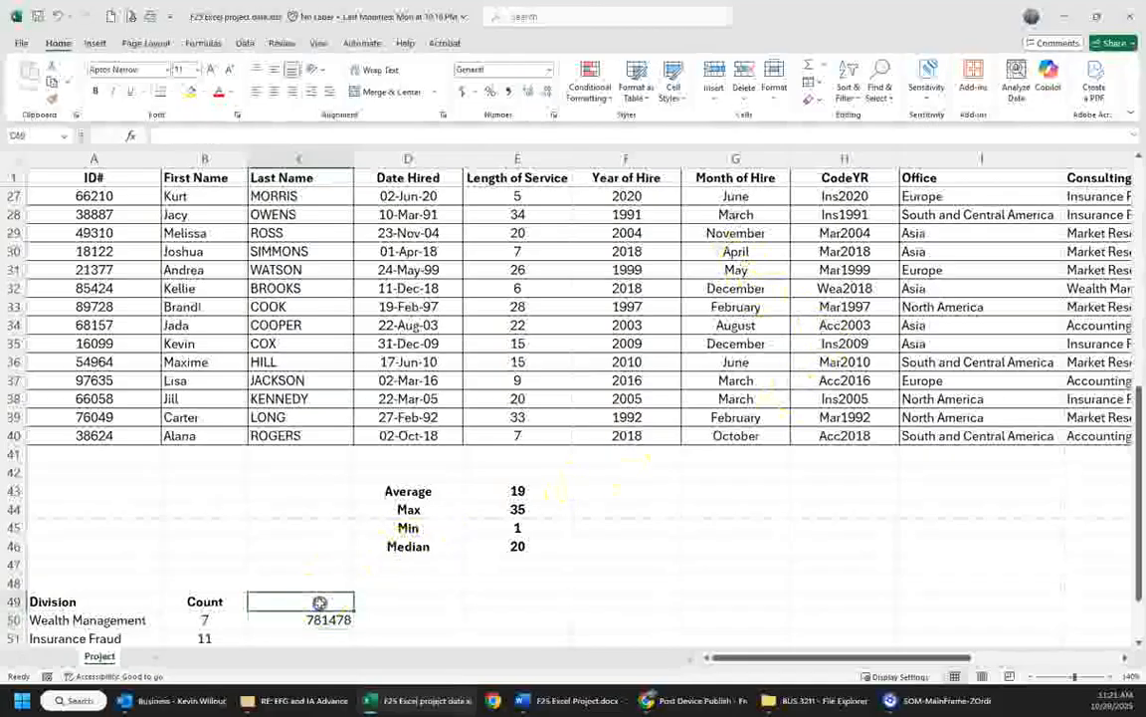
type("Total")
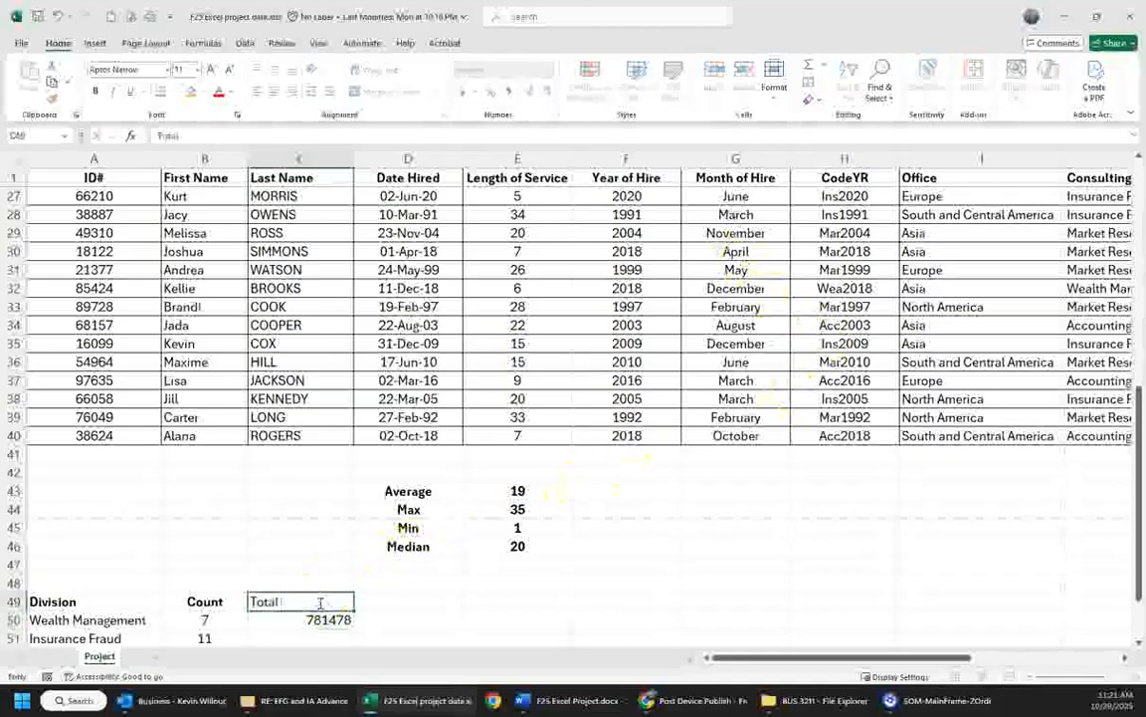
type(" Salary")
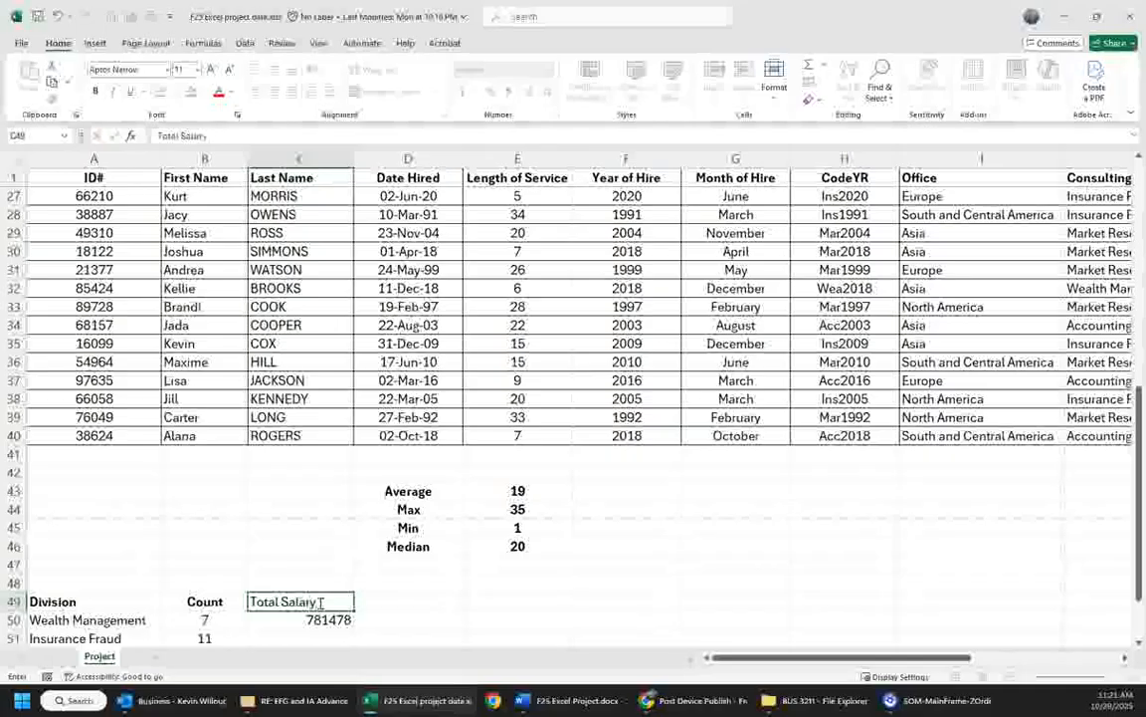
key("ctrl+Return")
key("ctrl+b")
- Make both ranges in the C50 SUMIF formula absolute, as $J$2:$J$40 and $L$2:$L$40
key("Down")
scroll(294, 587, "down", 3)
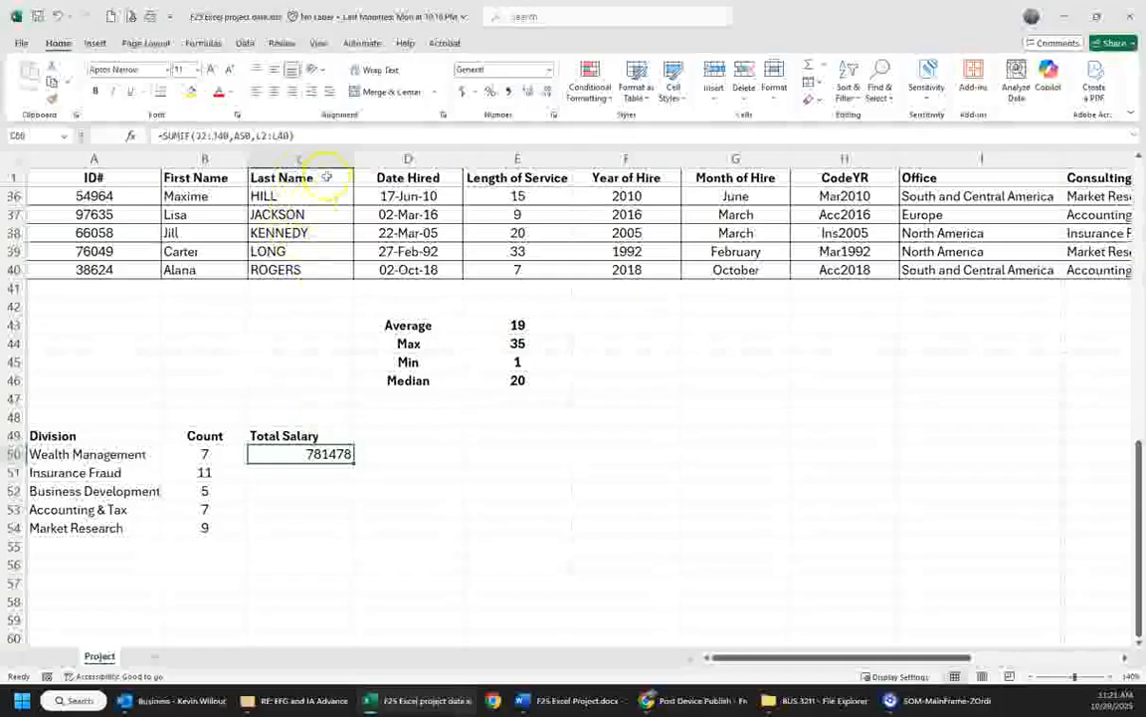
left_click(203, 136)
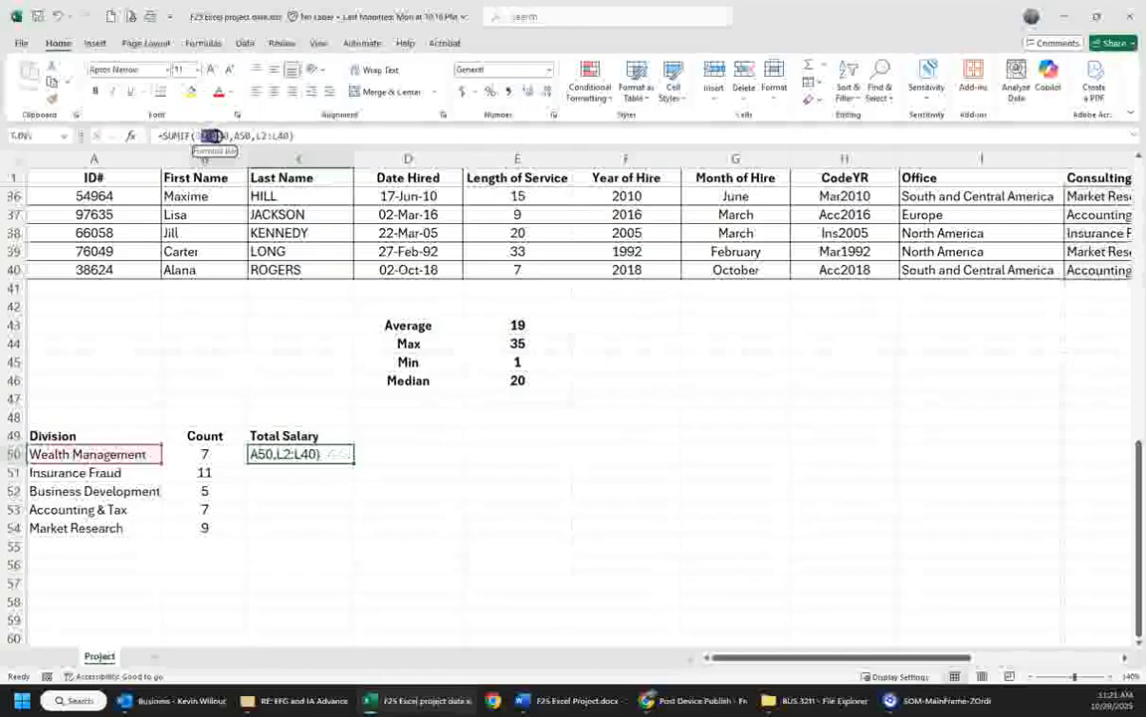
left_click_drag(217, 135, 214, 135)
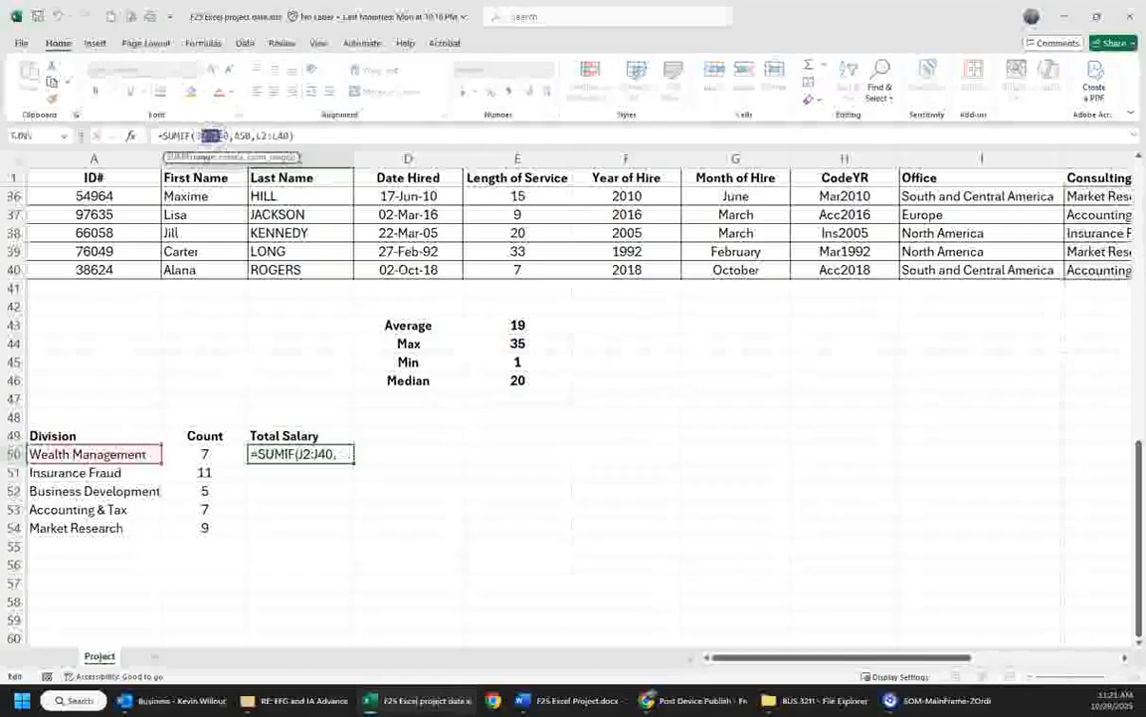
key("F4")
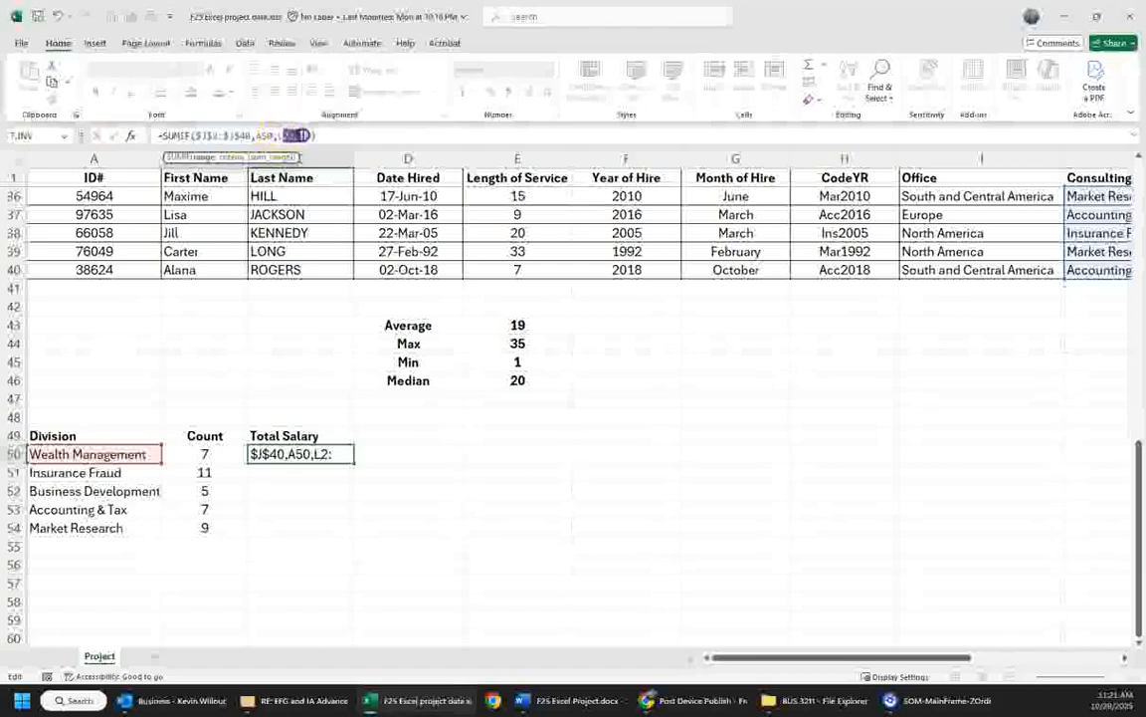
left_click_drag(297, 135, 305, 136)
key("F4")
key("Return")
key("Up")
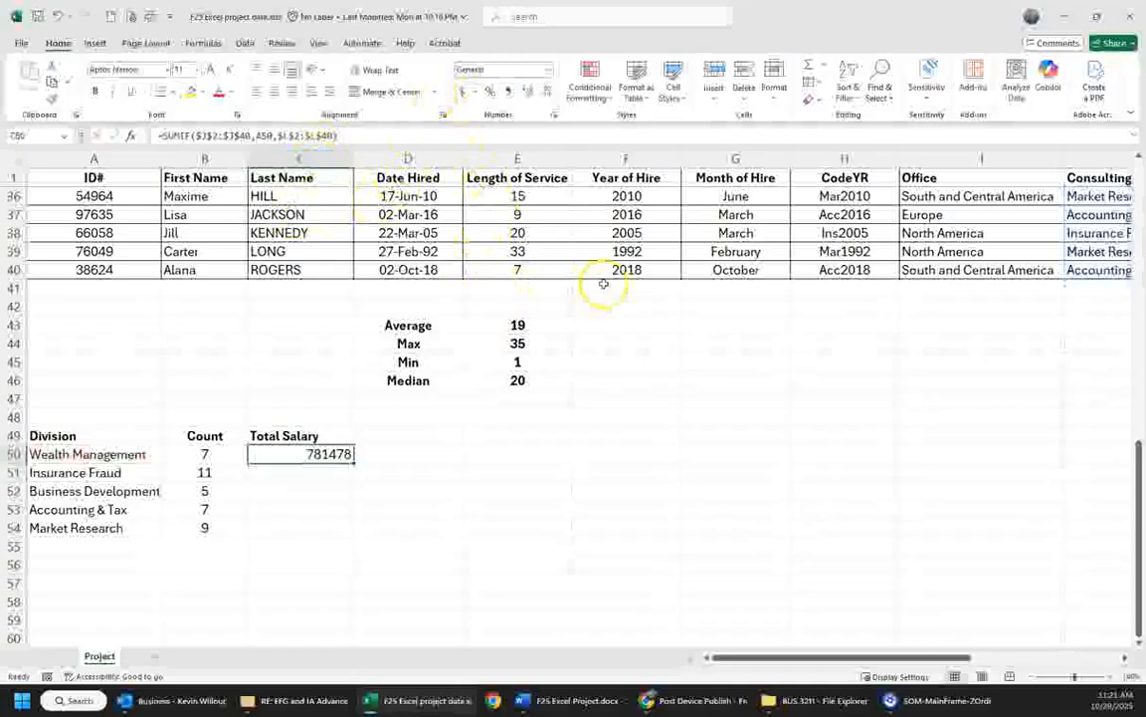
- Format the Wealth Management total in C50 as a Number with a thousands separator and no decimal places
mouse_move(813, 657)
left_mouse_down()
mouse_move(920, 657)
mouse_move(813, 656)
left_mouse_up()
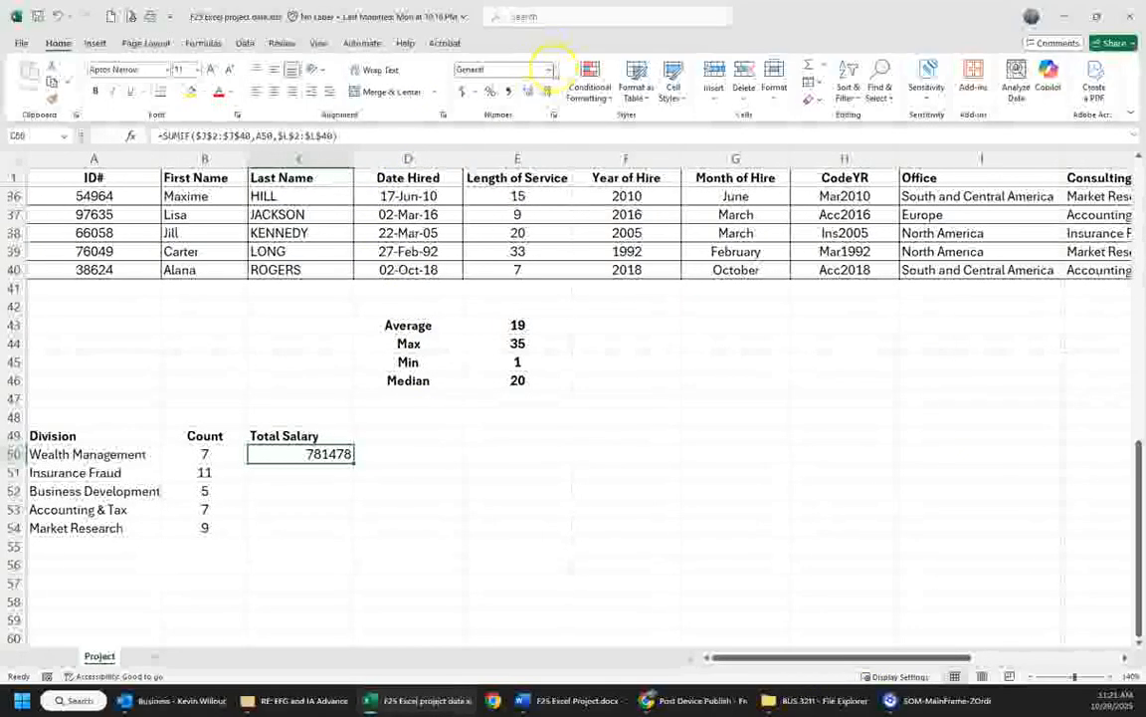
left_click(549, 69)
left_click(548, 69)
left_click(554, 112)
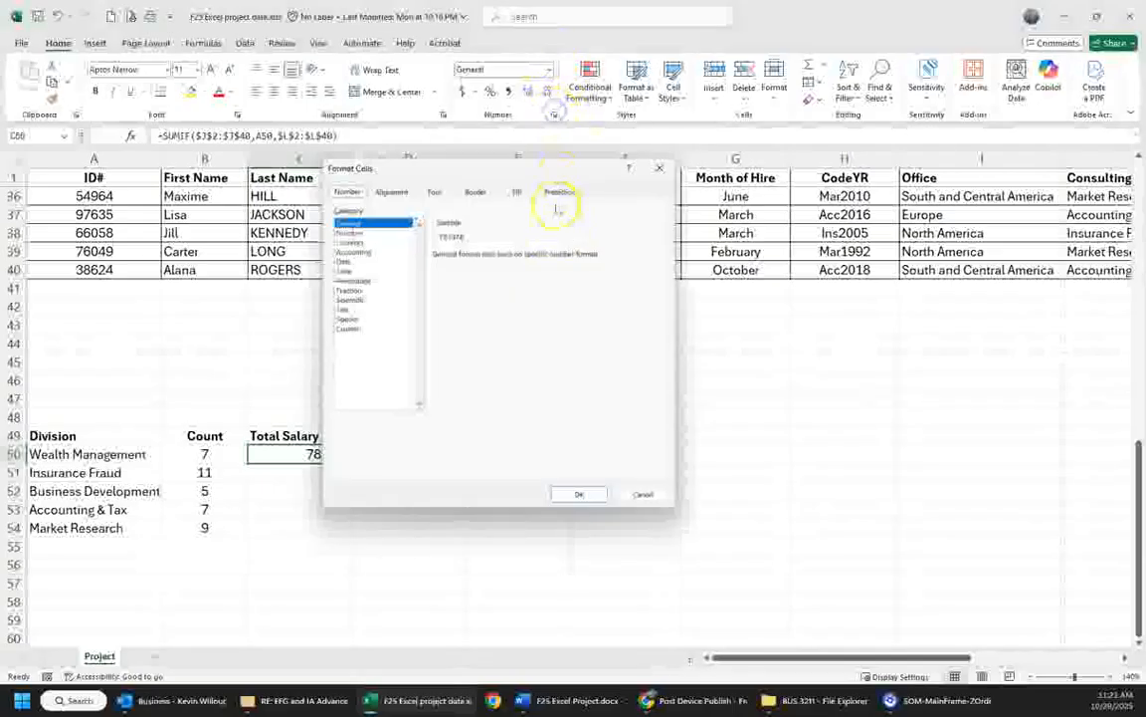
left_click(350, 233)
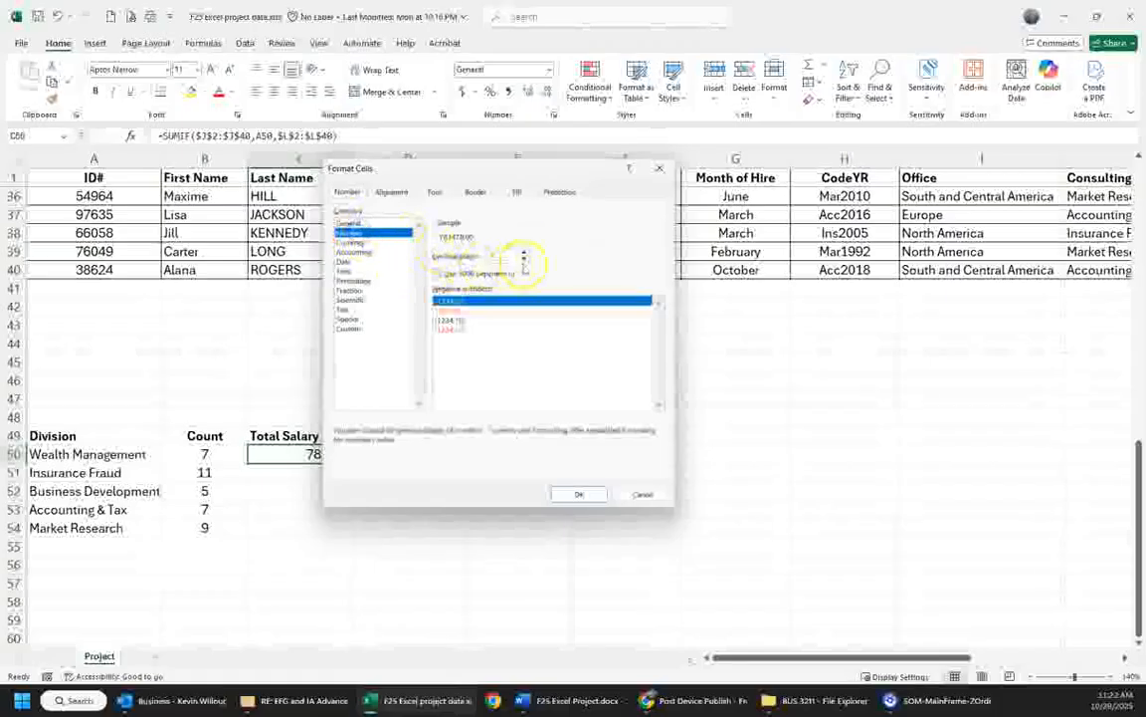
left_click(437, 273)
left_click(577, 496)
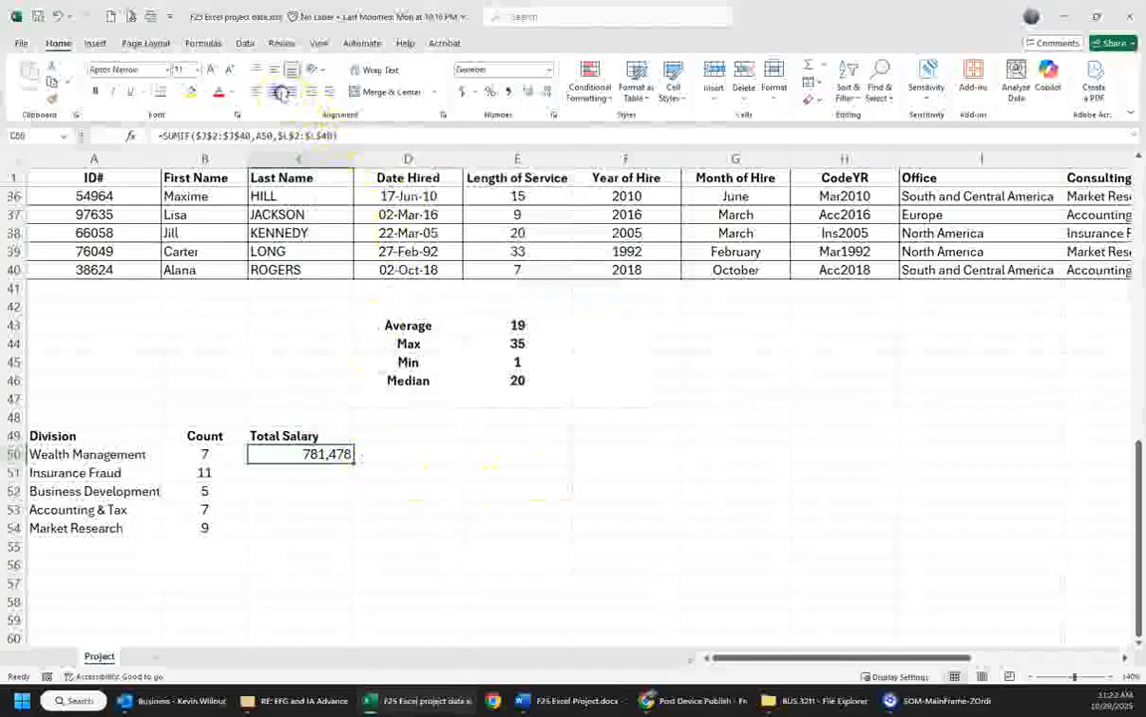
- Center the Total Salary heading and the first total, and fill the C50 formula down through C54
left_click(324, 435)
left_click(273, 92)
left_click(335, 454)
left_click_drag(354, 460, 349, 529)
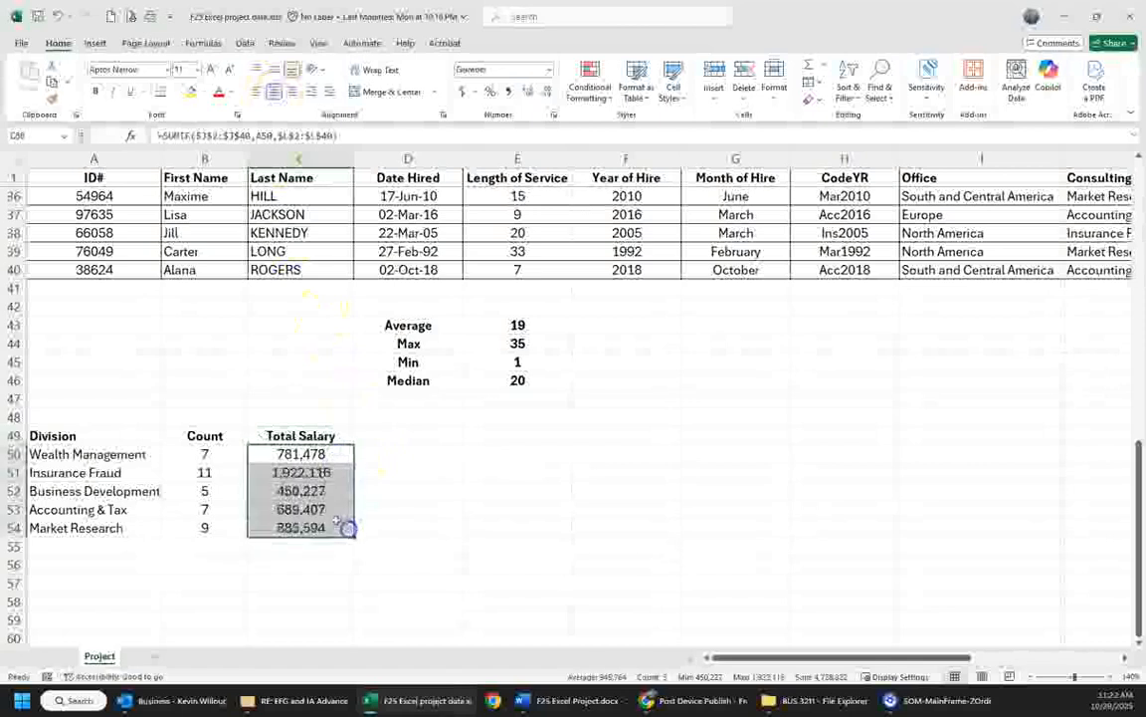
left_click(465, 496)
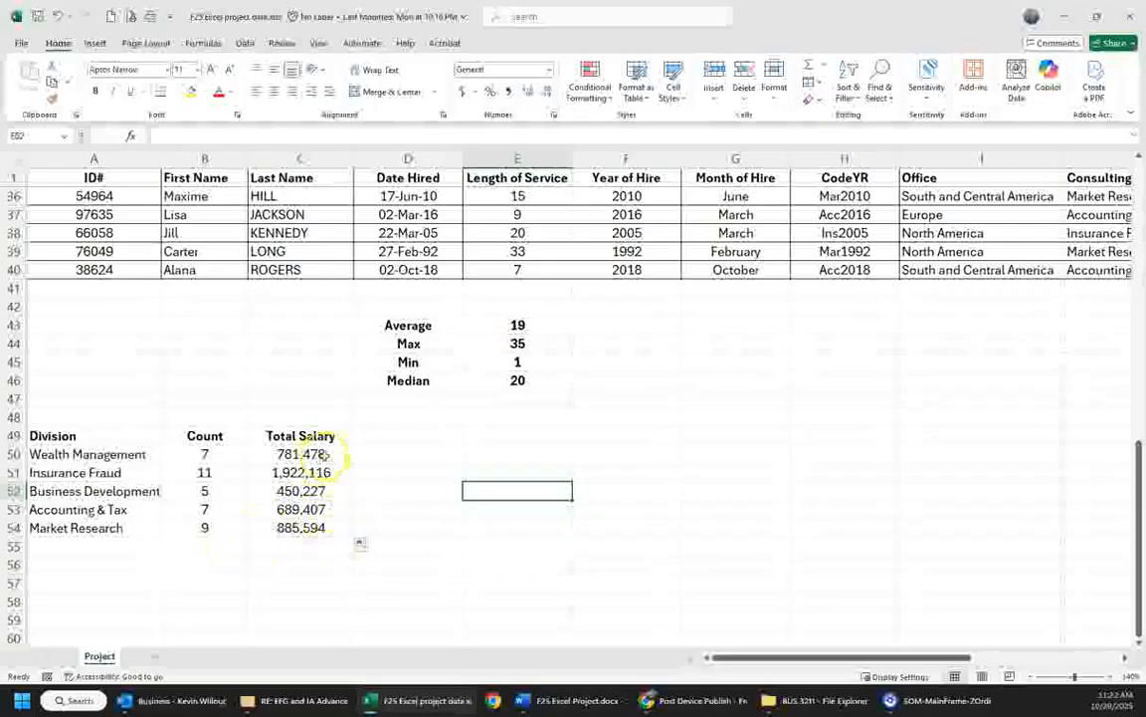
- Add the headings "Average", "Max" and "Min" in D49:F49 of the division table
left_click(398, 430)
type("Average")
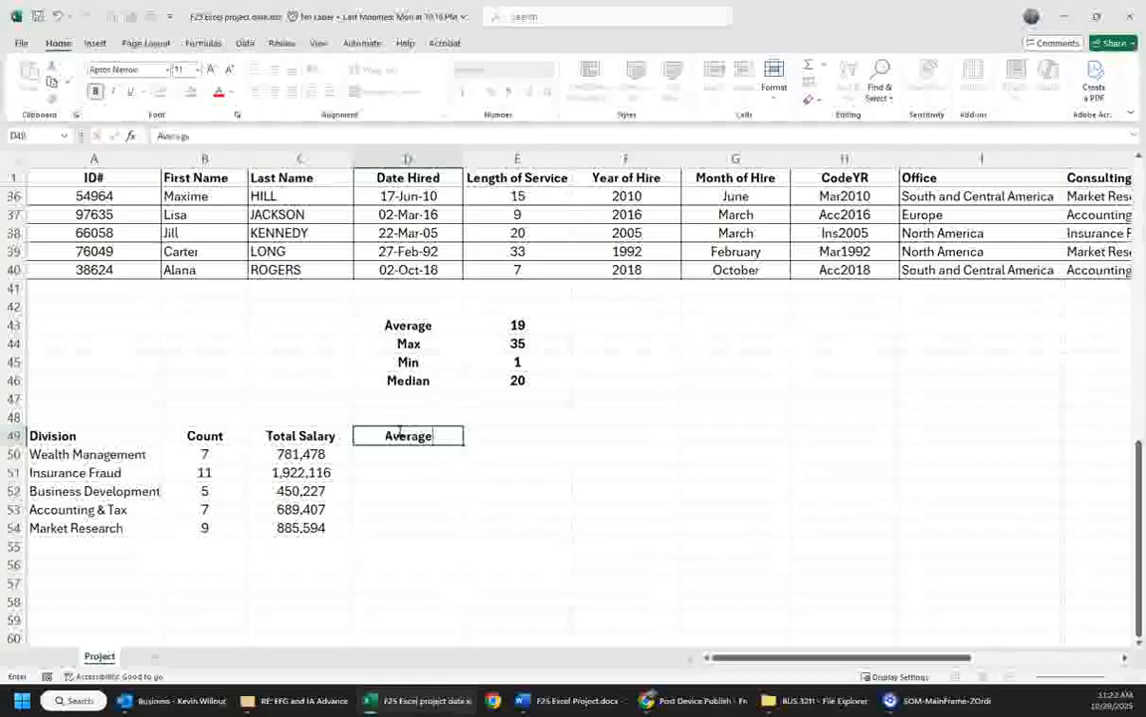
key("Tab")
type("Max")
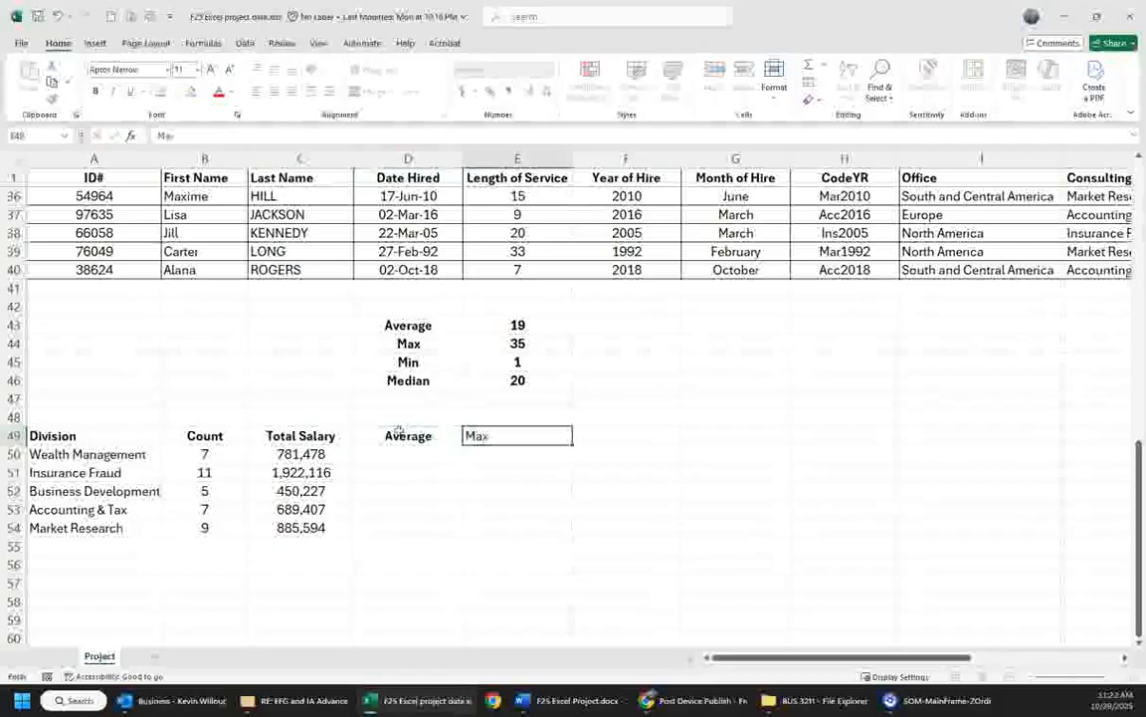
key("Tab")
type("Min")
key("Down")
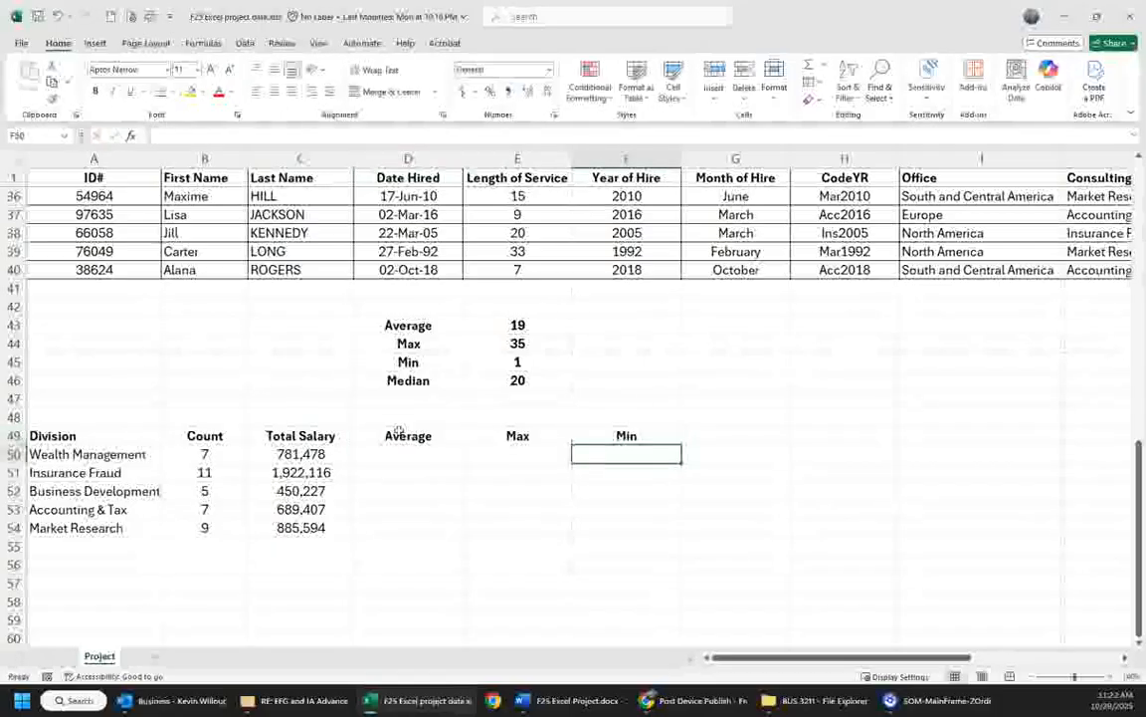
- Start an AVERAGEIF formula in D50 with the Office cells I2:I40 as the range
key("Left")
key("Left")
type("=")
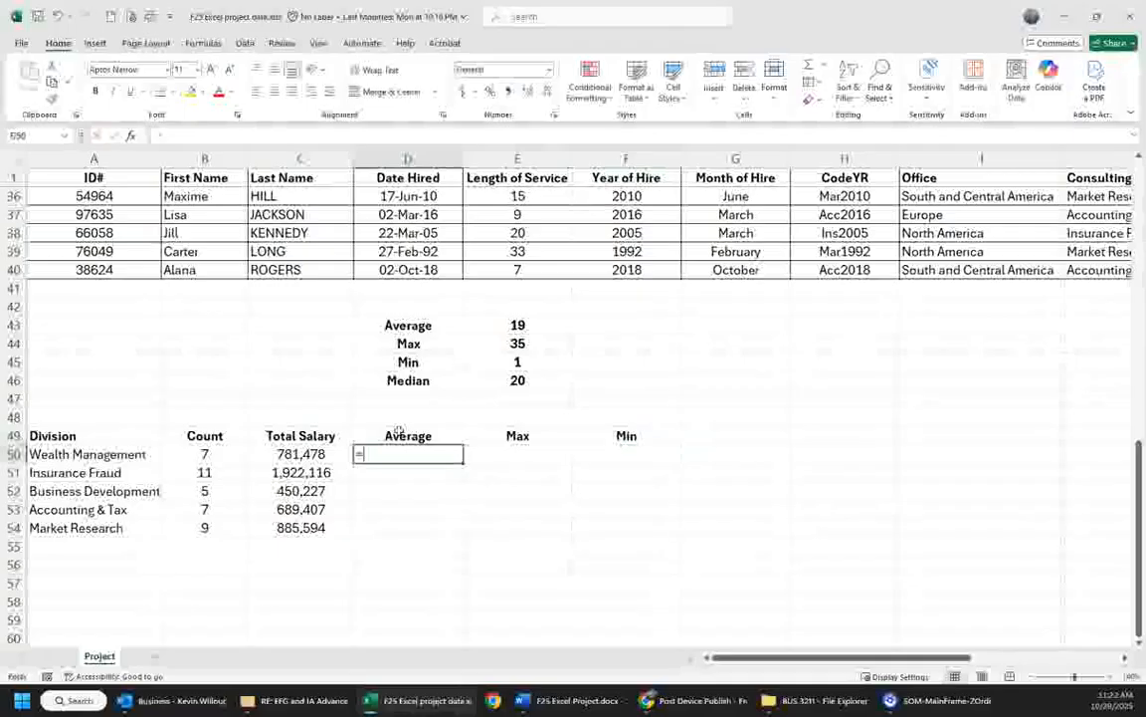
type("averageif(")
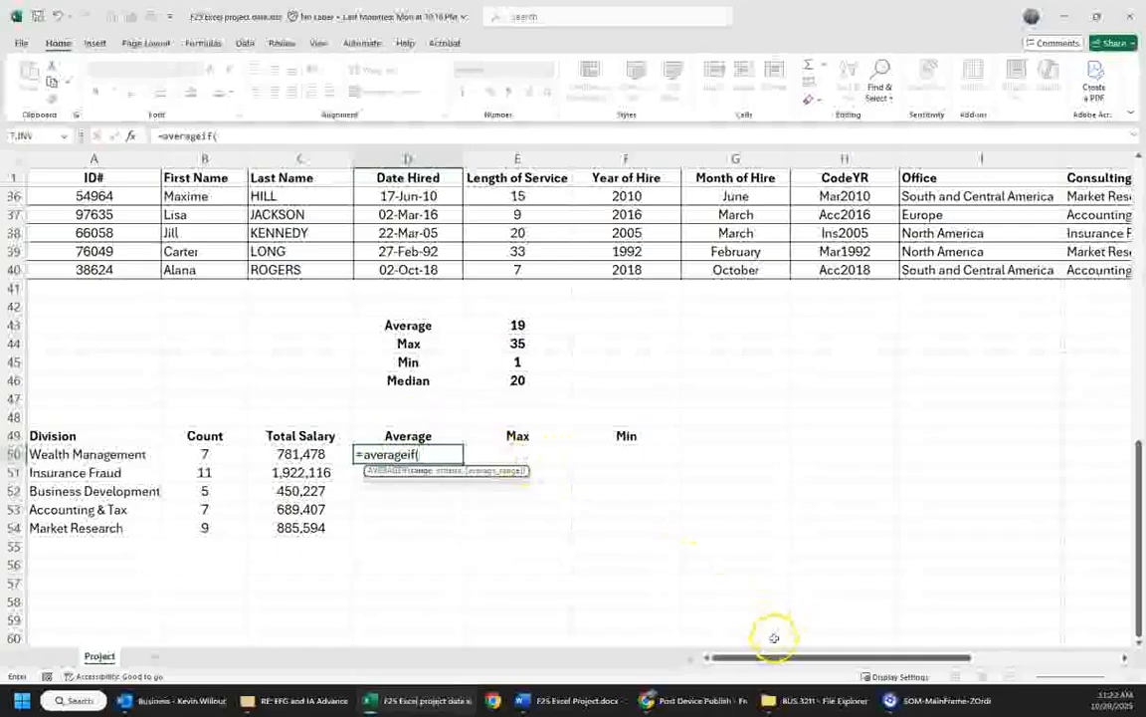
left_click_drag(780, 657, 828, 656)
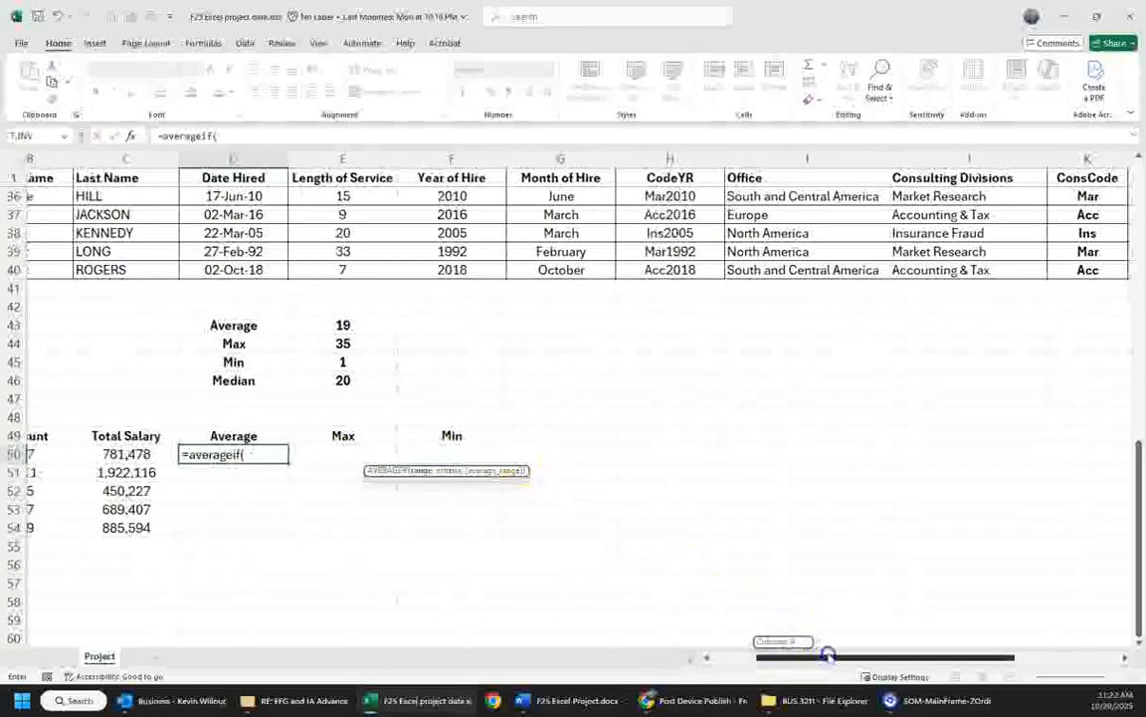
left_click_drag(756, 270, 760, 181)
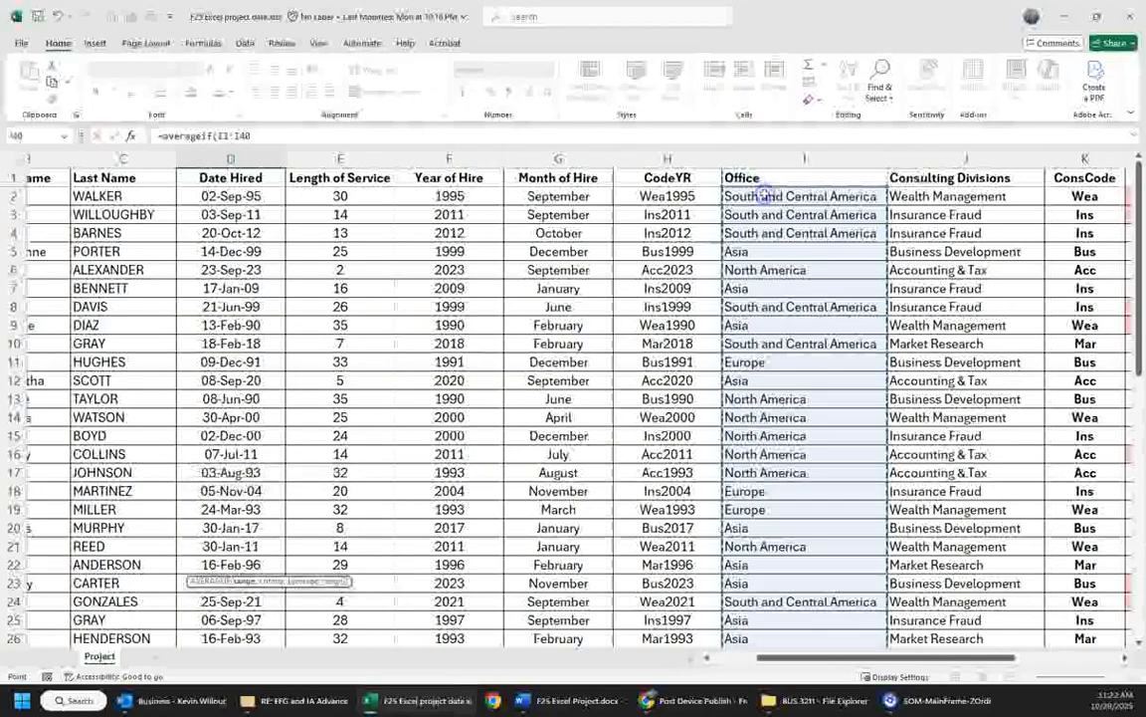
type(",")
- Use the Wealth Management label in A50 as the AVERAGEIF criterion
scroll(697, 497, "down", 6)
left_click_drag(808, 657, 765, 657)
scroll(455, 498, "down", 6)
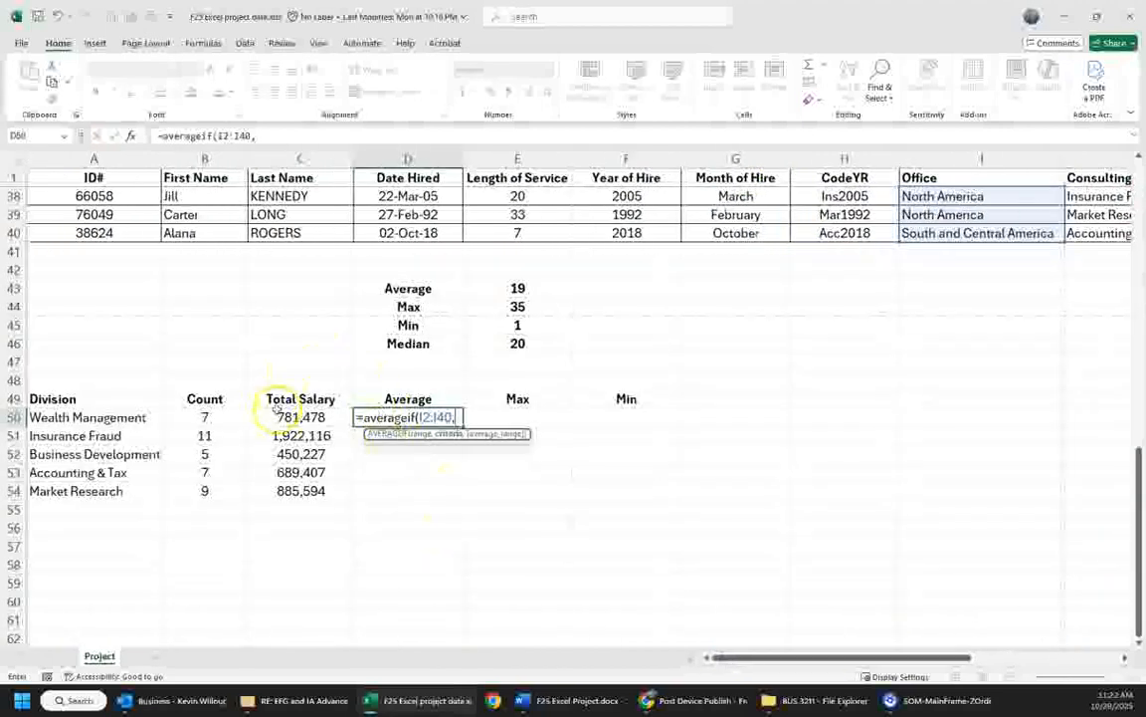
left_click(118, 417)
type(",")
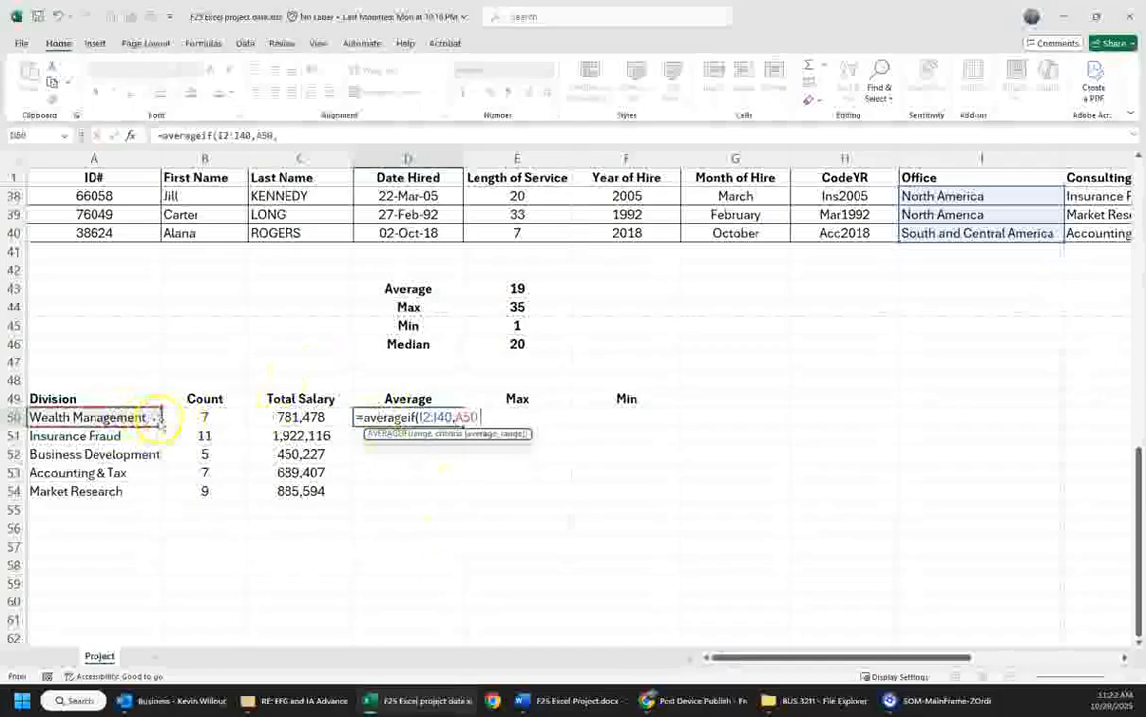
- Finish the AVERAGEIF formula in D50 with the Salary cells L2:L40 as the average range
left_click_drag(753, 656, 876, 655)
left_click_drag(741, 233, 738, 190)
key("Return")
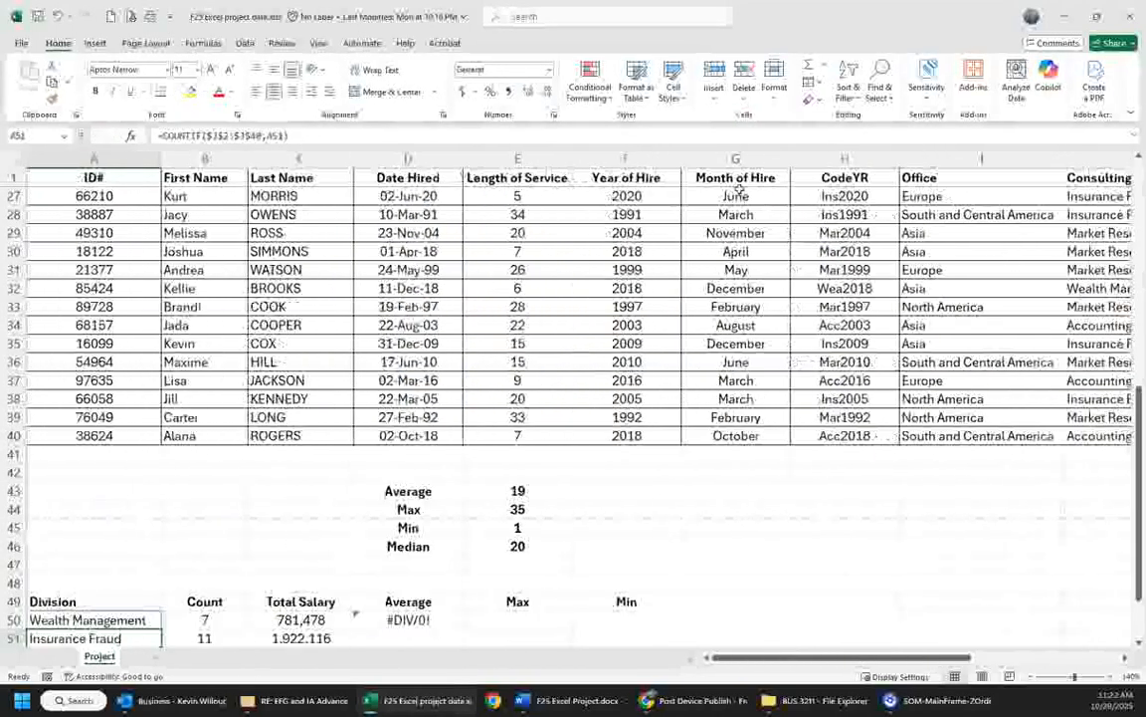
- Correct the criteria range of the AVERAGEIF formula in D50 to the Consulting Divisions cells J2:J40
key("Up")
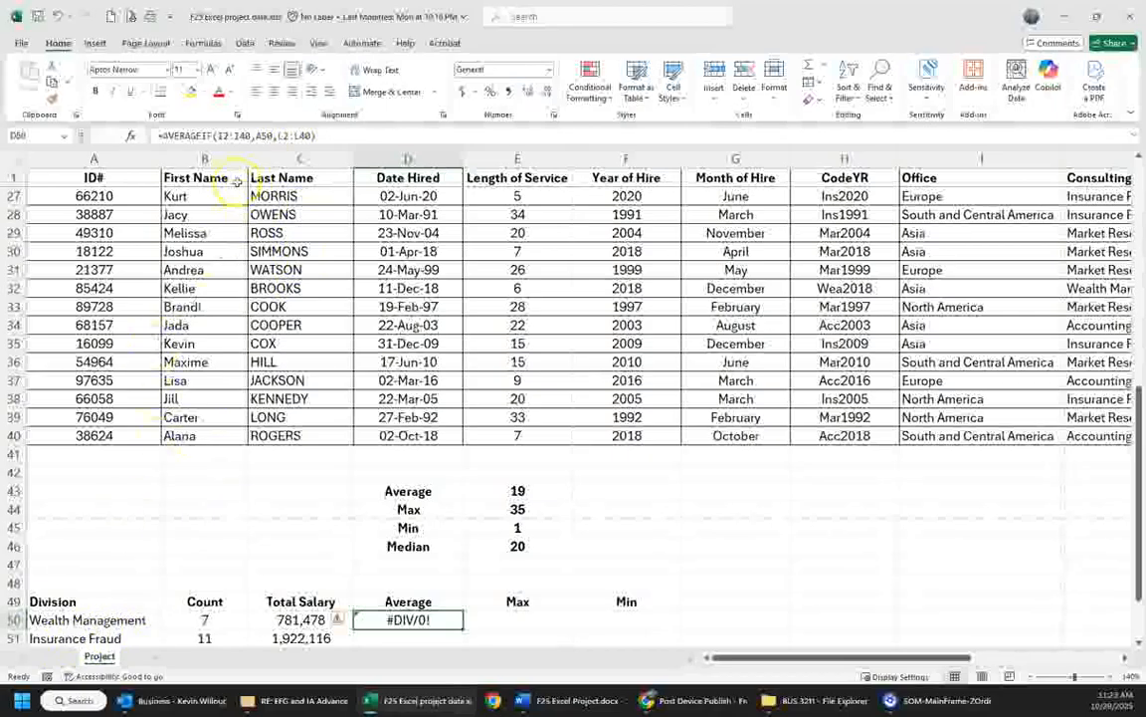
left_click(269, 133)
type("j")
key("Right")
key("Right")
key("Right")
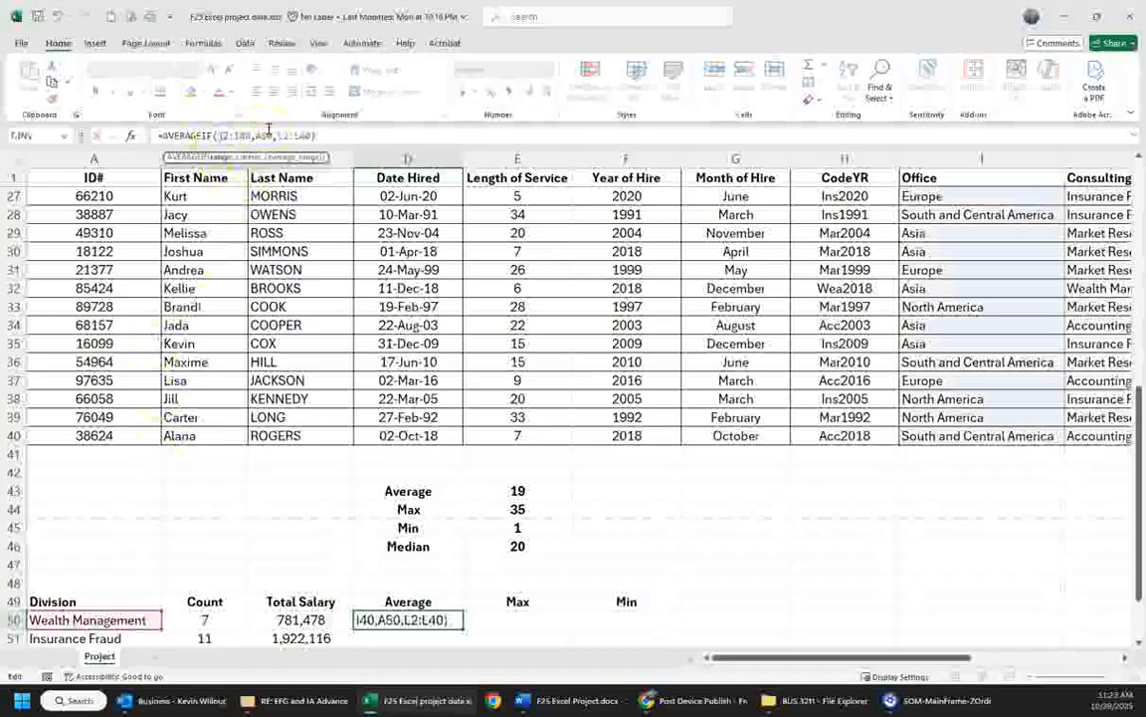
key("ctrl+Return")
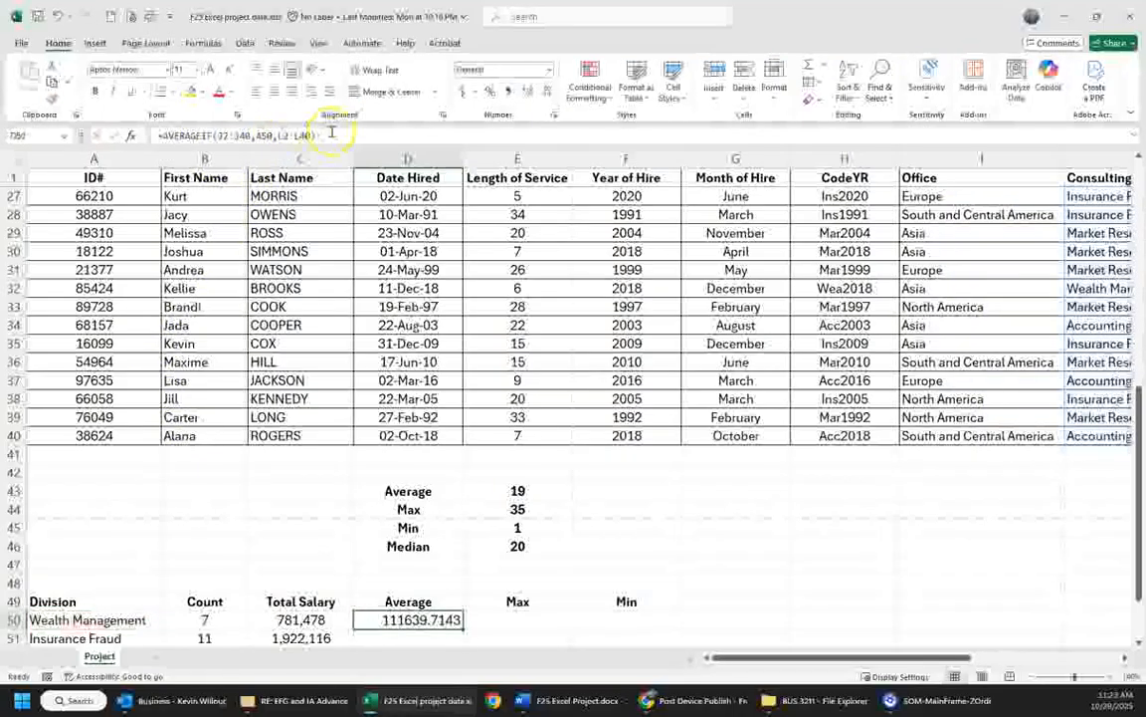
- Make both ranges in the D50 AVERAGEIF formula absolute, as $J$2:$J$40 and $L$2:$L$40
left_click_drag(223, 137, 247, 136)
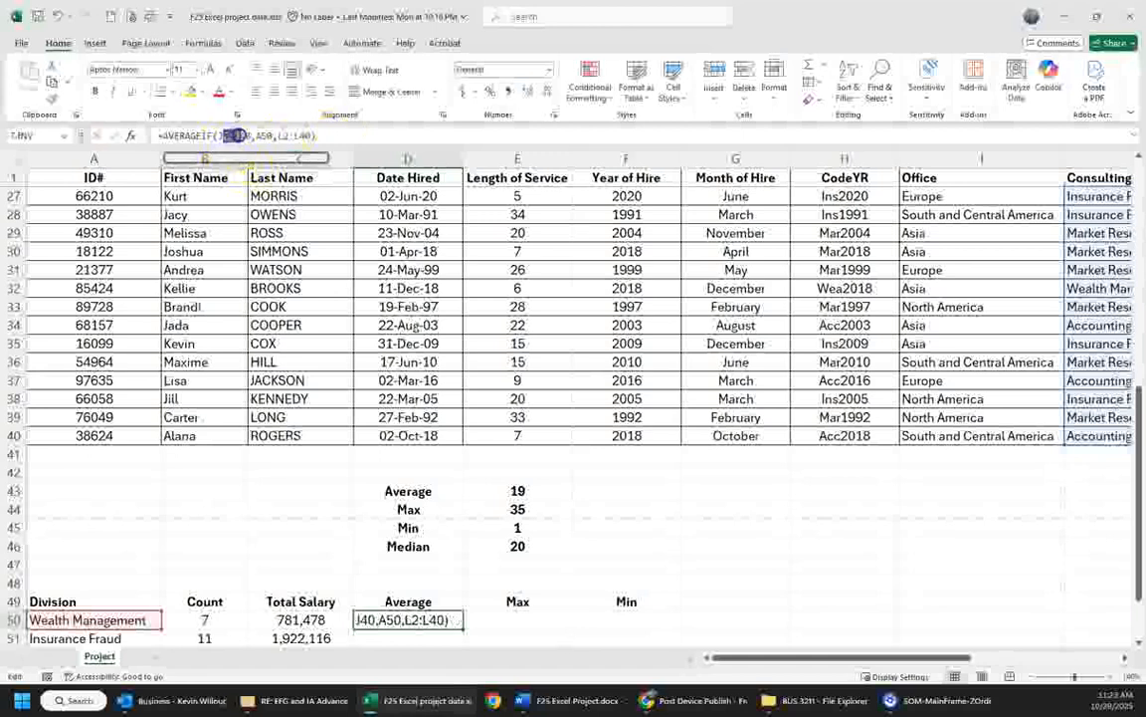
key("F4")
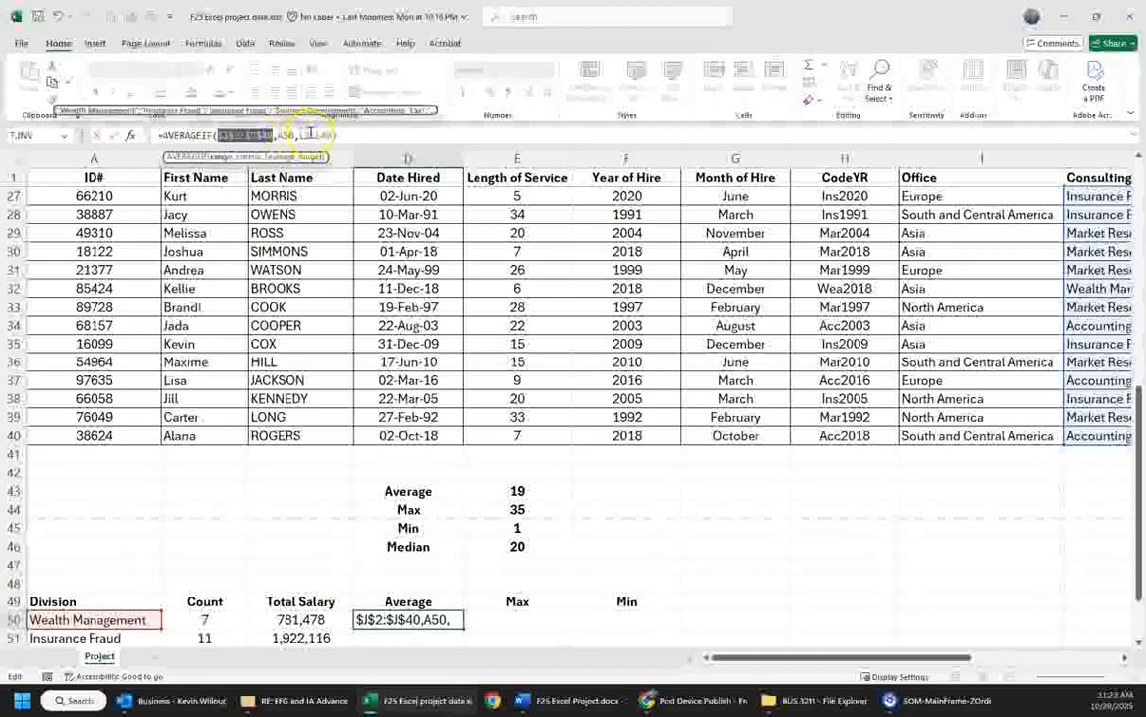
left_click(306, 136)
key("F4")
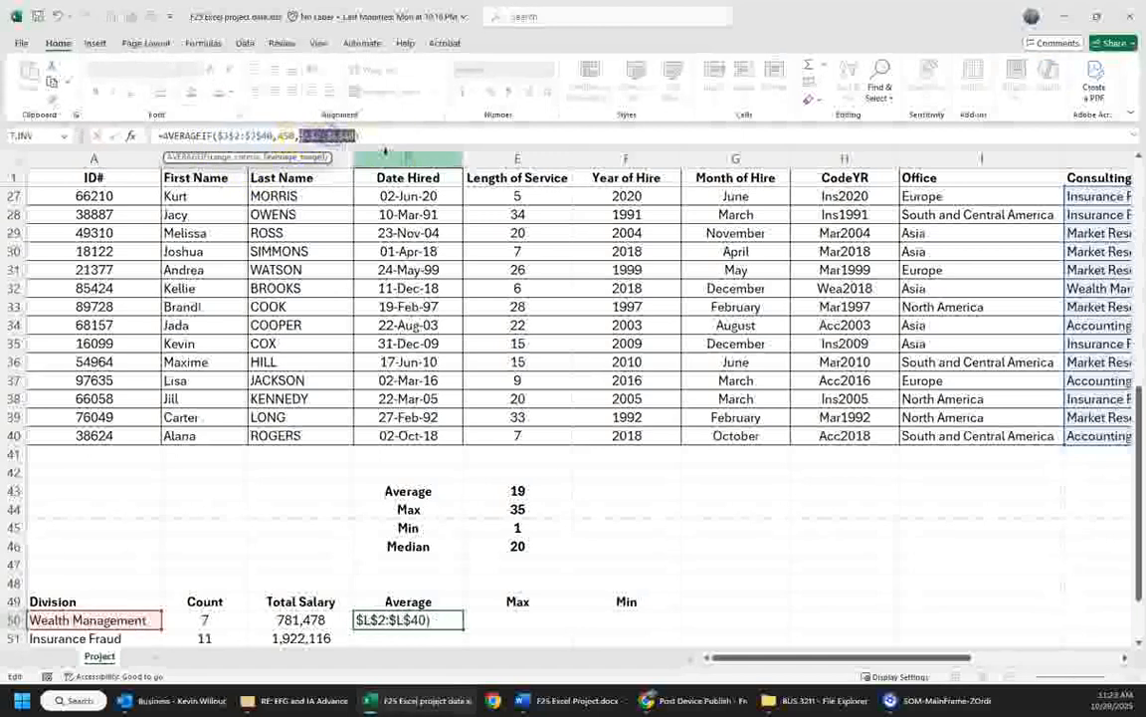
key("ctrl+Return")
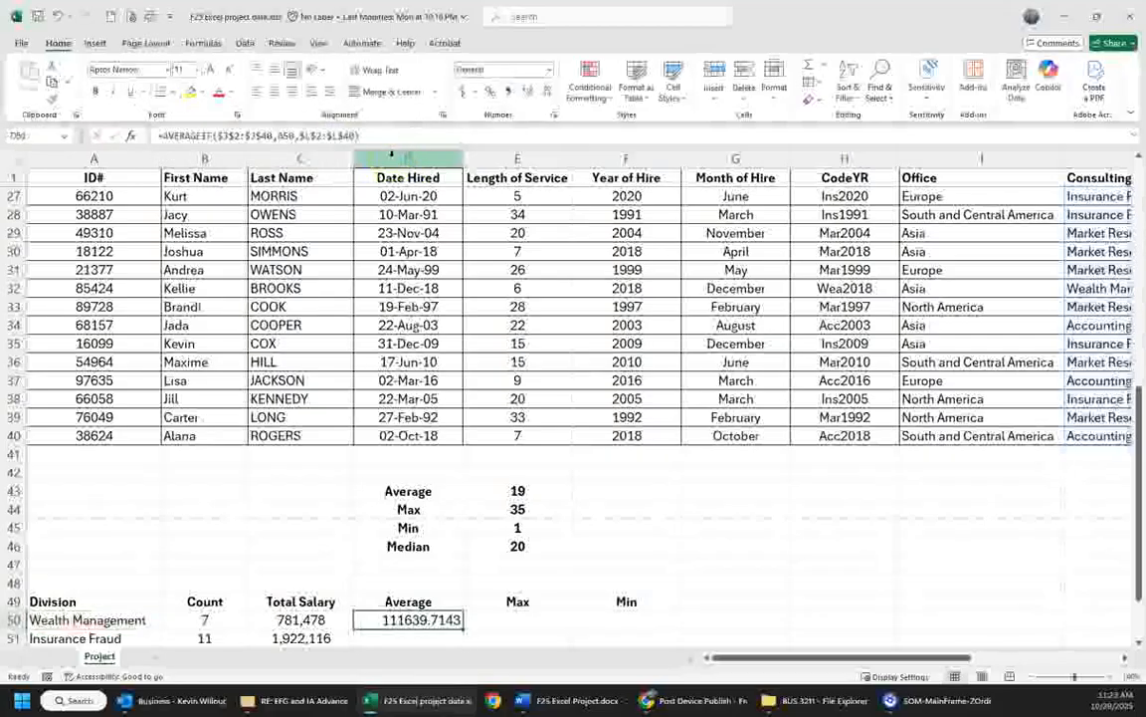
- Copy the cell format of C50 to D50 and fill the average formula down through D54
left_click(298, 619)
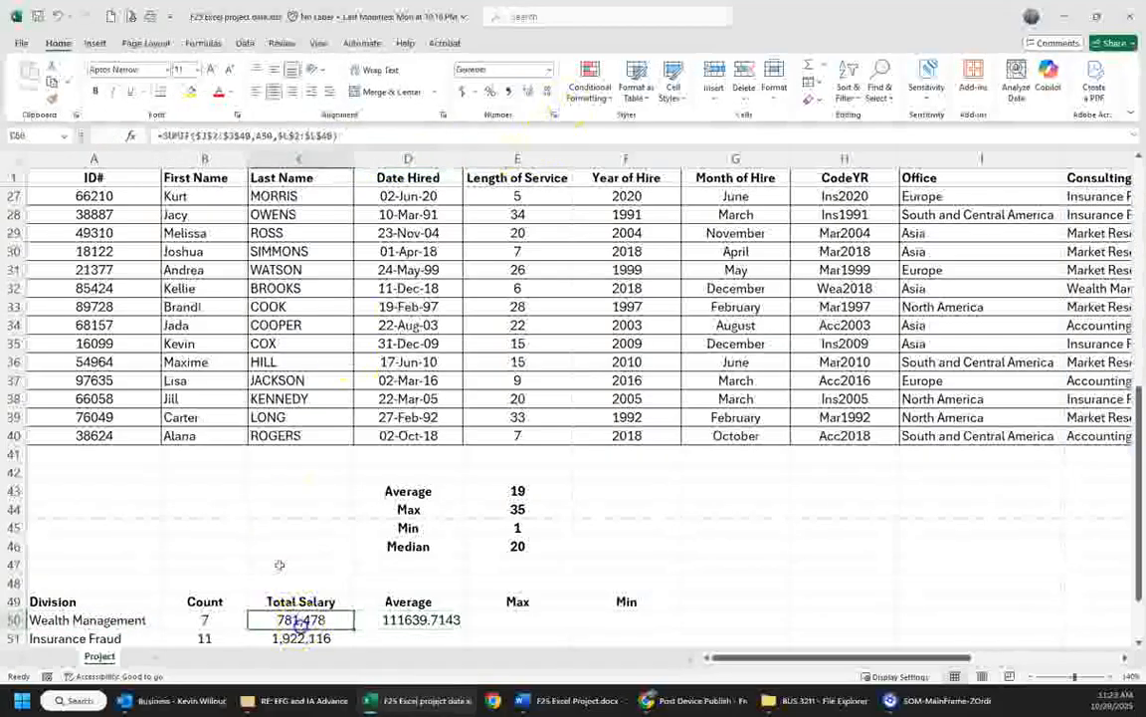
left_click(54, 97)
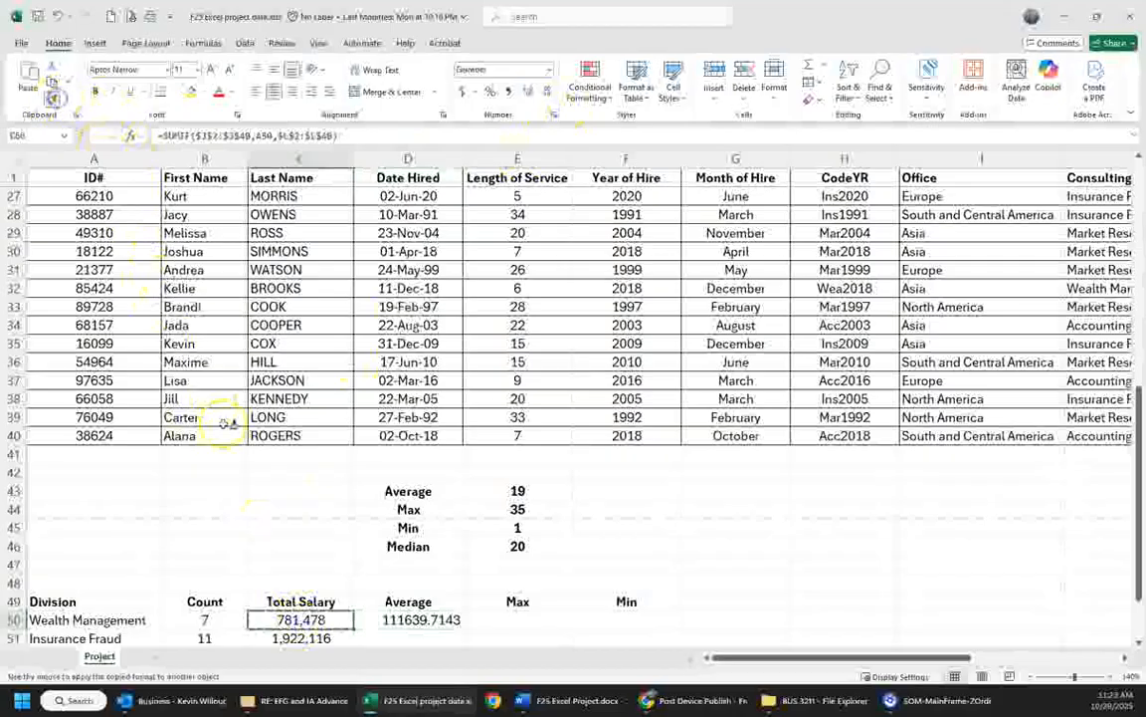
left_click(403, 617)
scroll(428, 602, "down", 4)
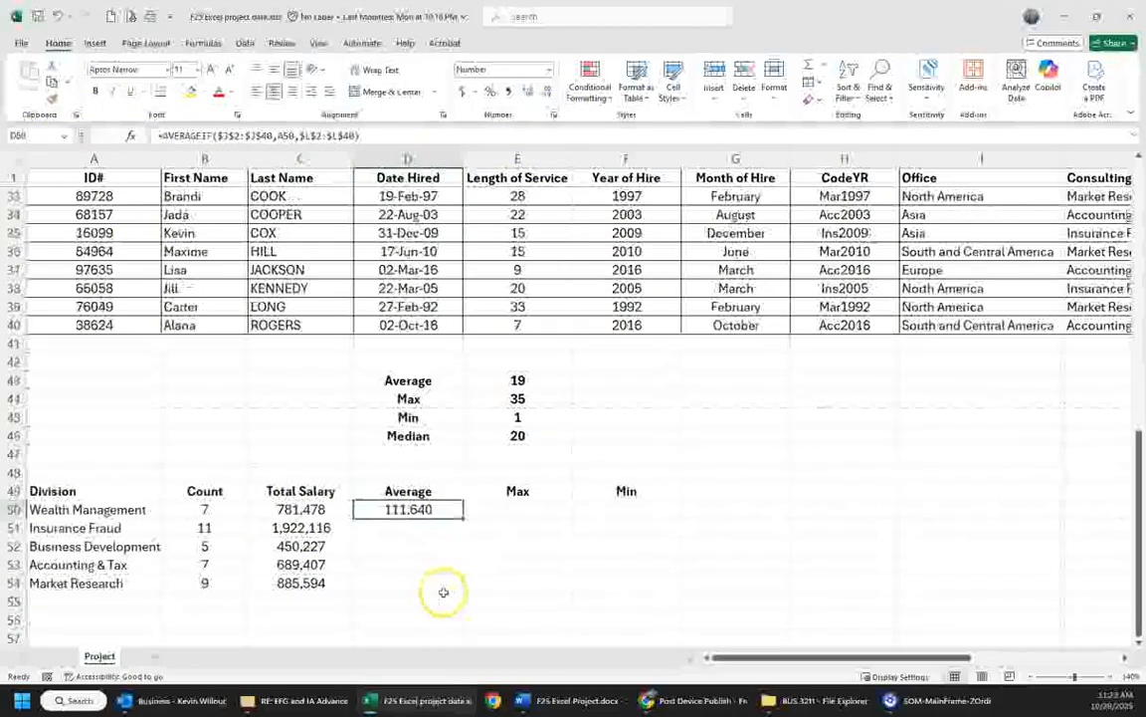
left_click(448, 451)
left_click(450, 399)
left_click_drag(463, 407, 463, 474)
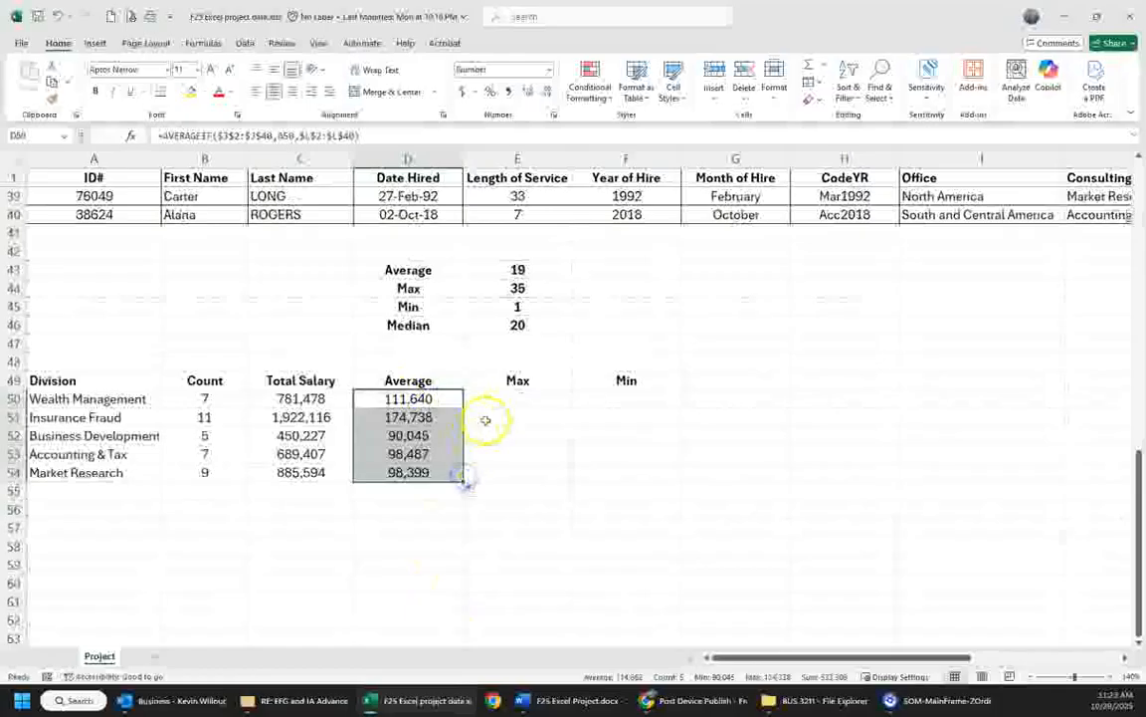
- Start a MAXIFS formula in E50 with the Salary cells L2:L40 as the max range
left_click(514, 398)
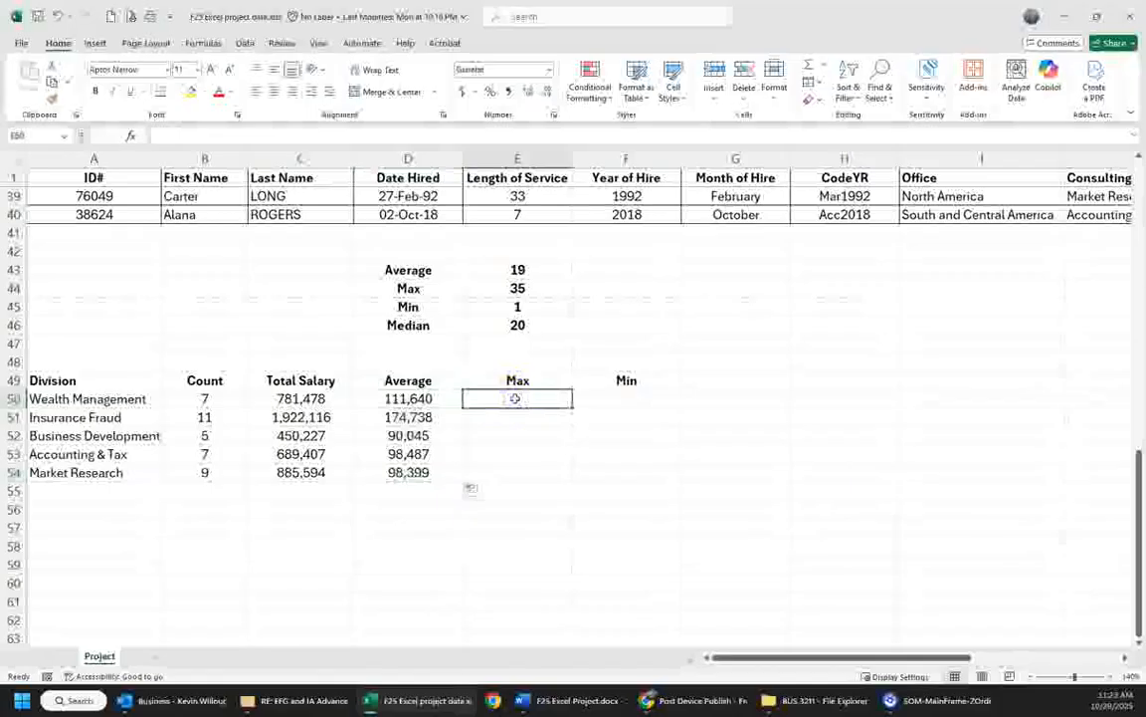
type("=maxi")
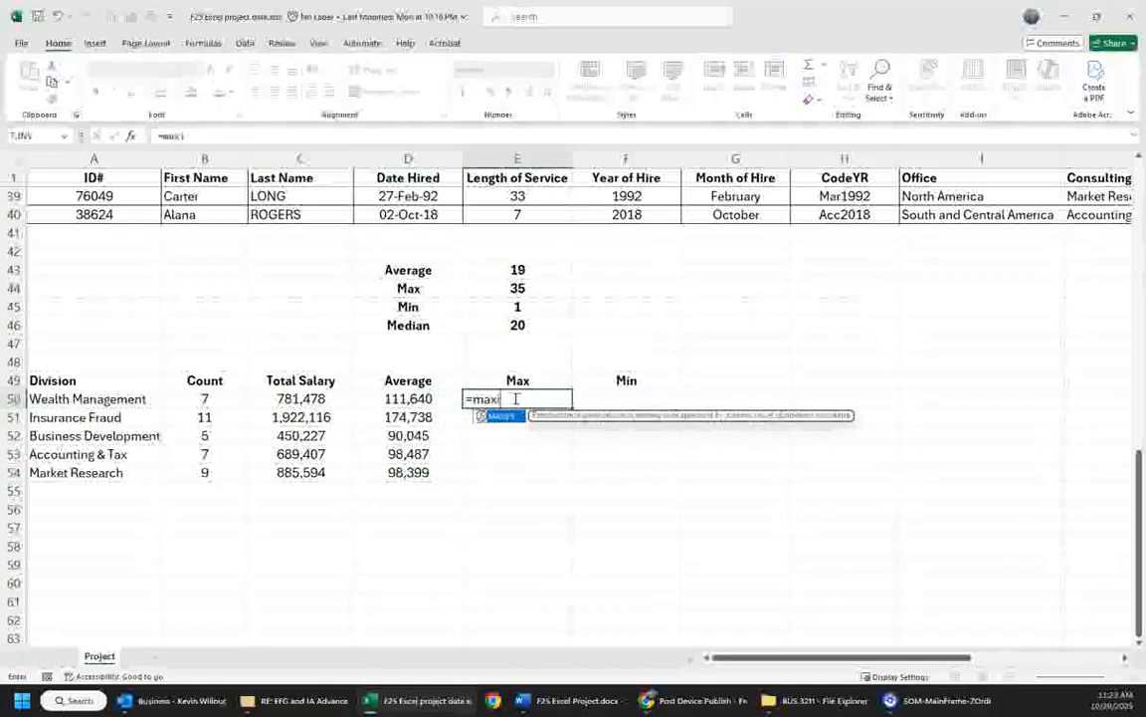
type("fs(")
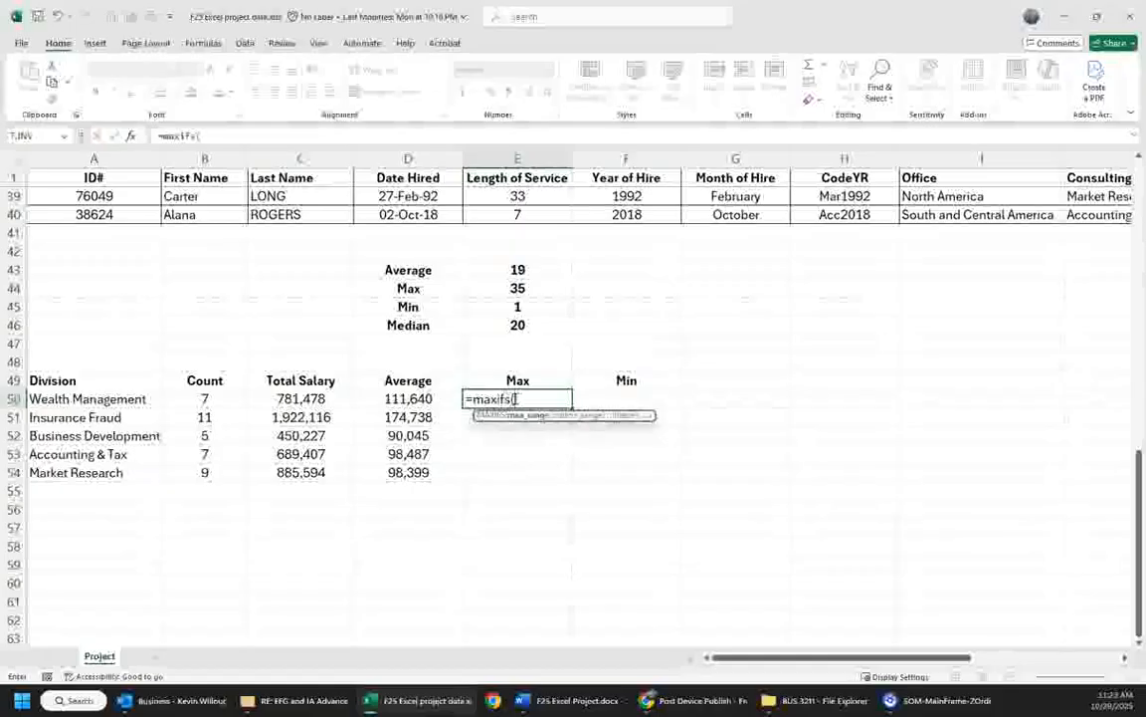
left_click_drag(790, 656, 904, 657)
mouse_move(896, 196)
left_mouse_down()
mouse_move(895, 213)
mouse_move(898, 190)
left_mouse_up()
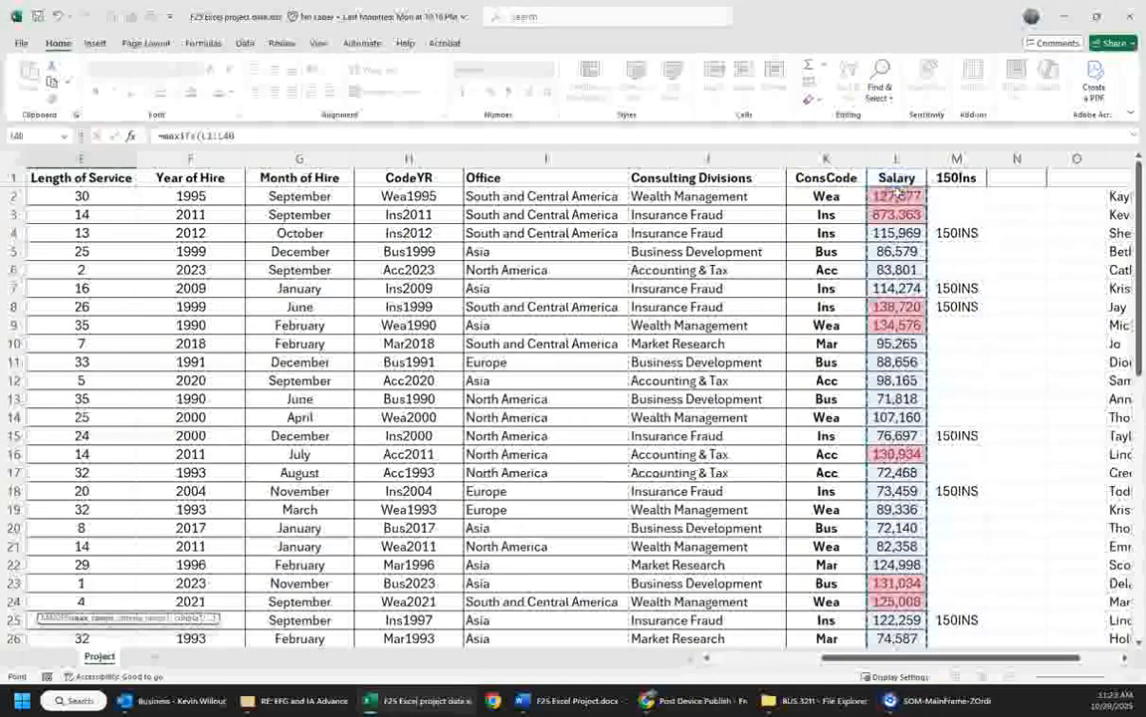
type(",")
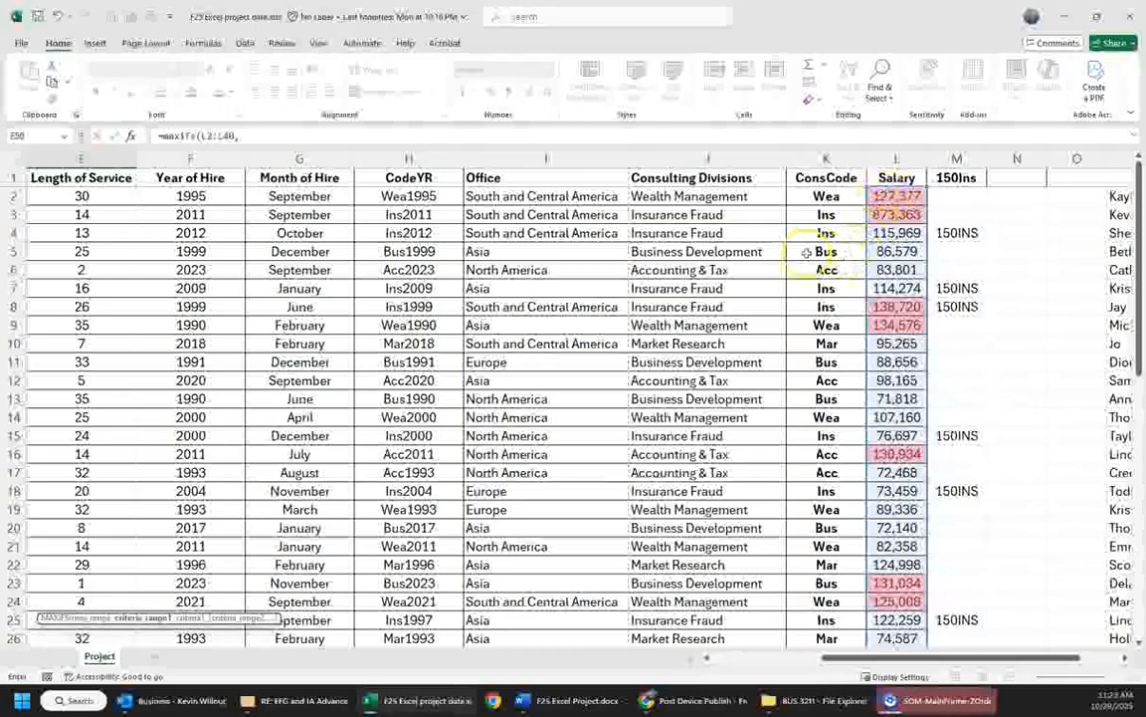
- Add the Consulting Divisions cells J2:J40 as the criteria range of the MAXIFS formula
scroll(746, 293, "down", 7)
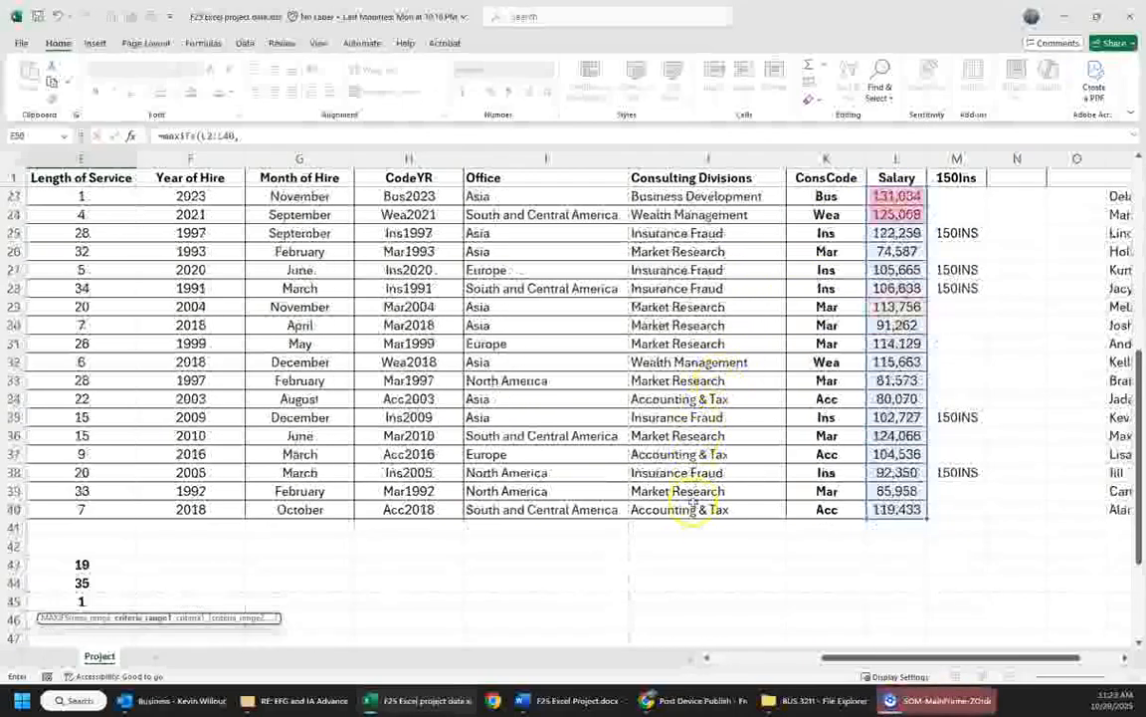
left_click_drag(694, 507, 728, 202)
type(",")
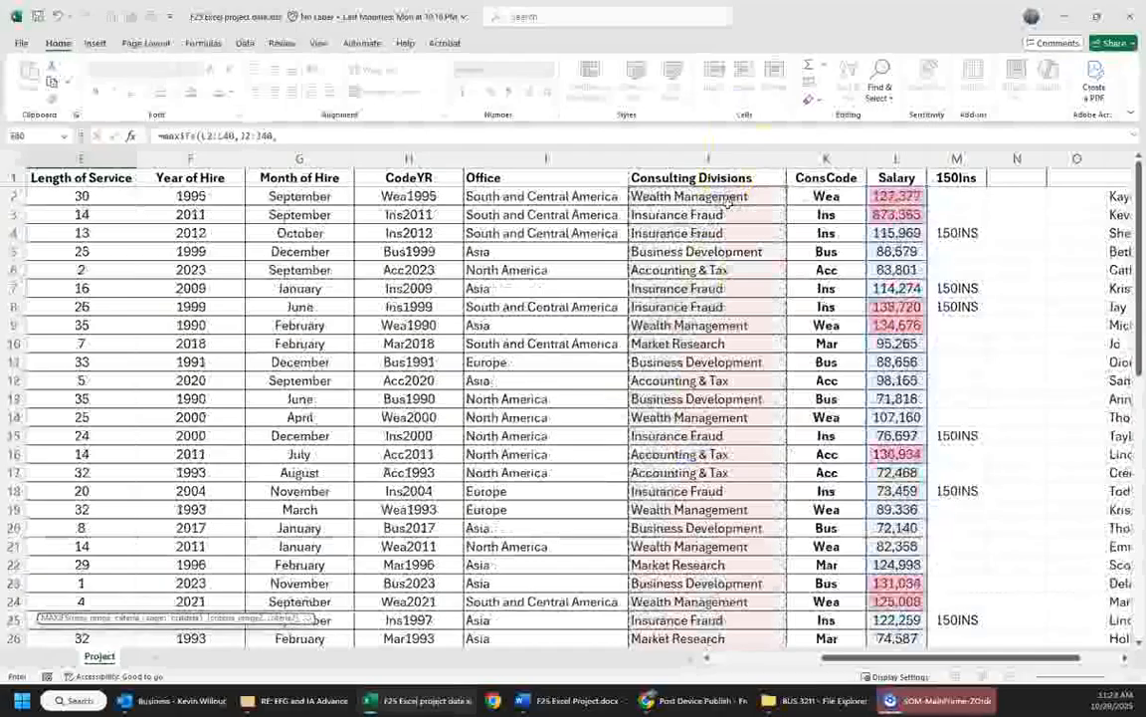
- Use the Wealth Management label in A50 as the MAXIFS criterion and complete the formula in E50
scroll(777, 448, "down", 5)
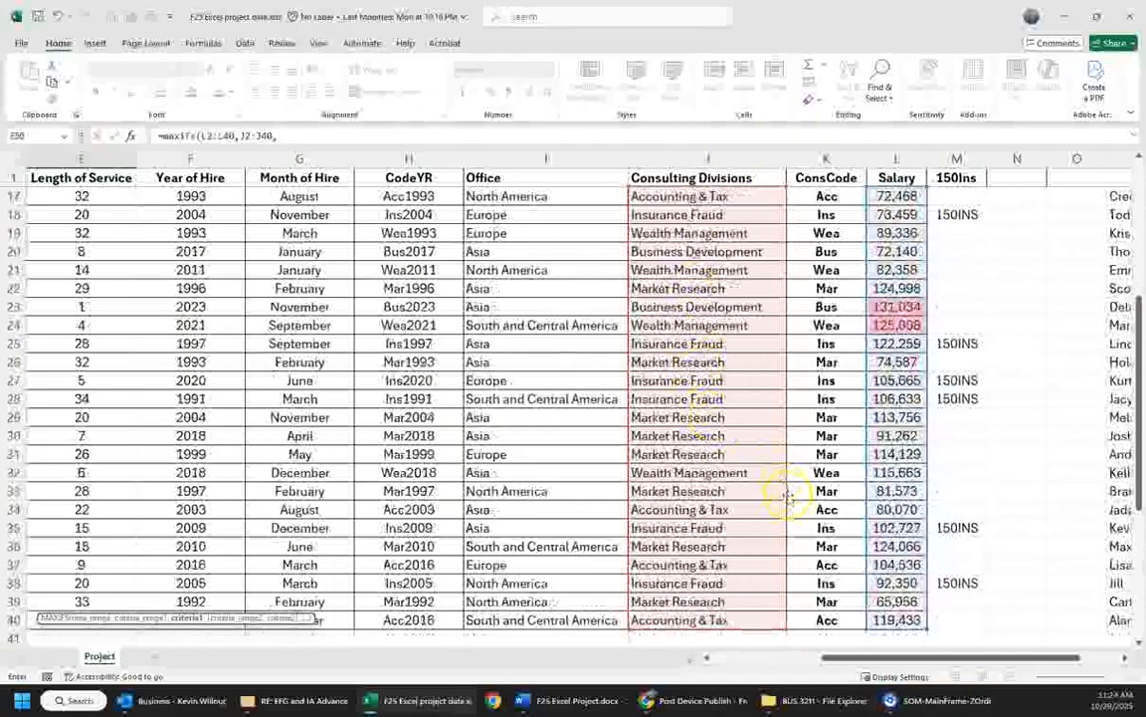
scroll(786, 495, "down", 4)
left_click_drag(882, 660, 767, 660)
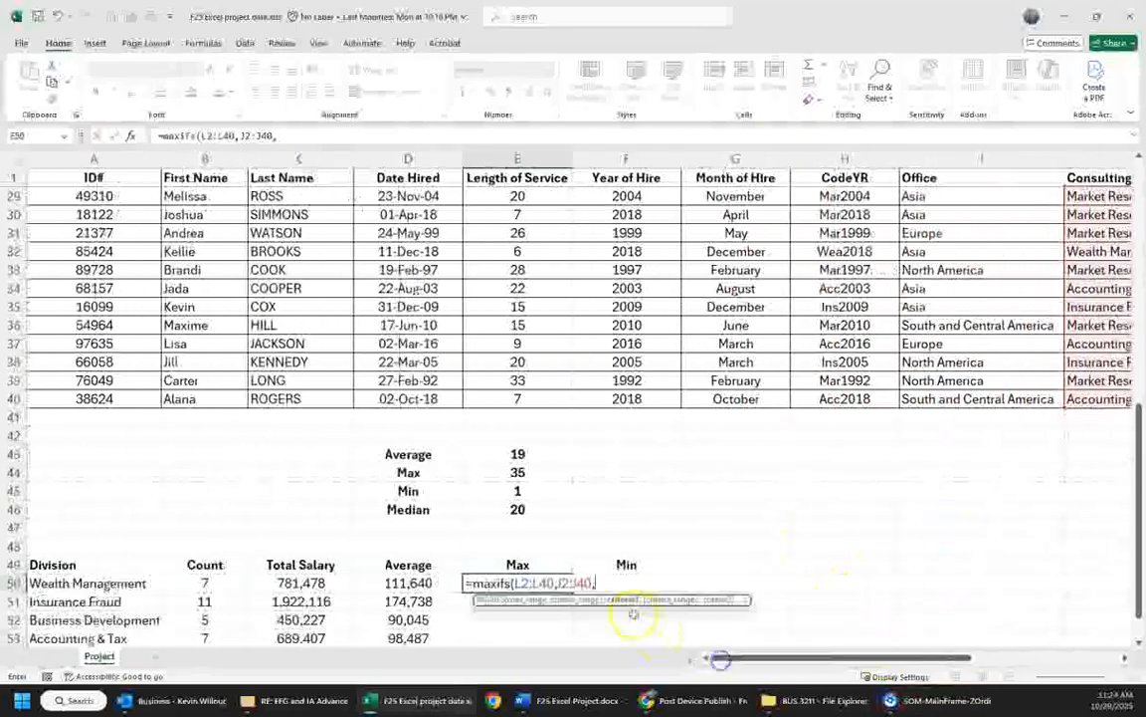
scroll(398, 557, "down", 2)
left_click(104, 473)
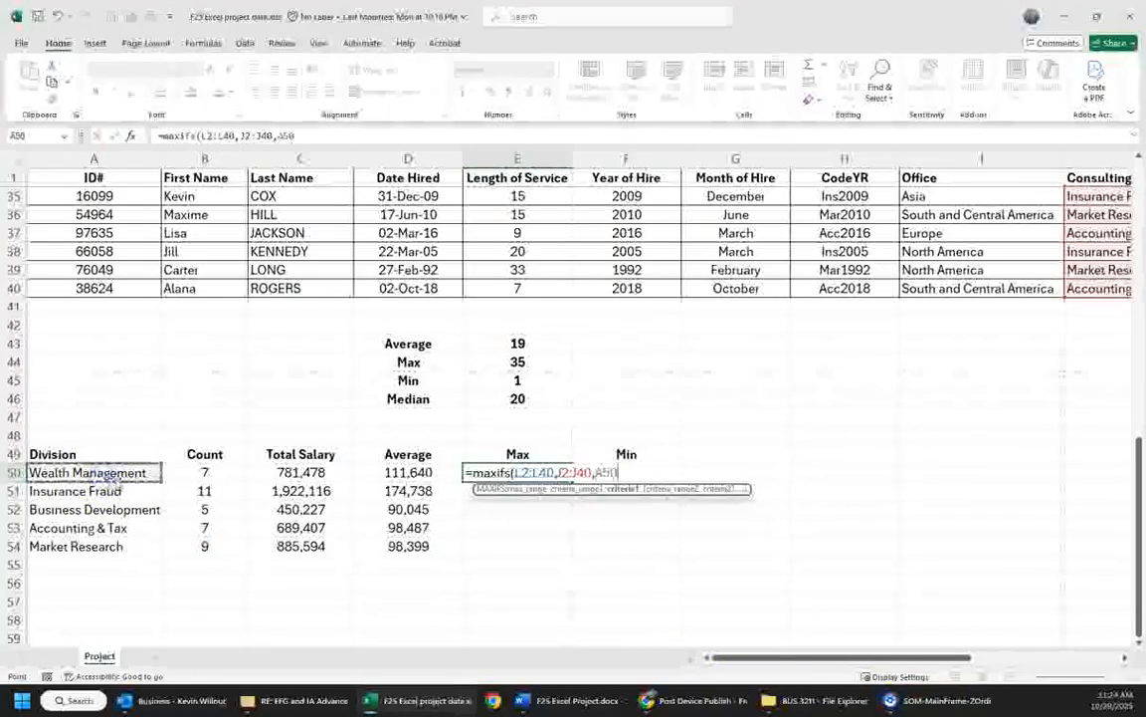
scroll(221, 470, "down", 1)
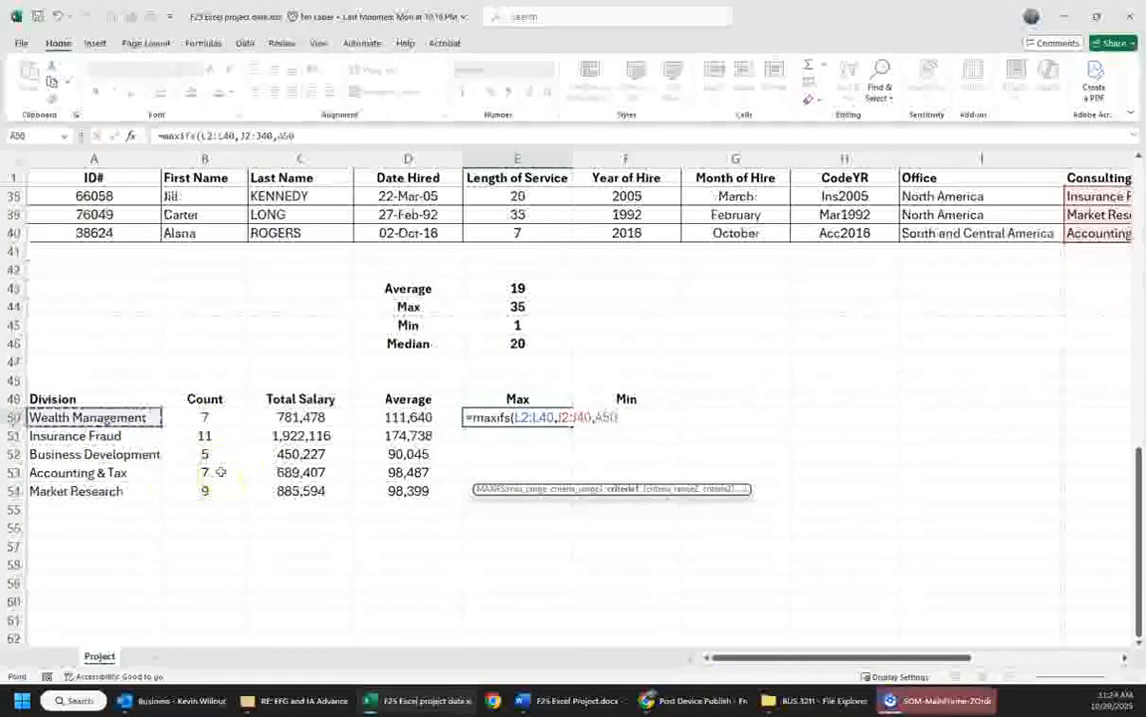
type(")")
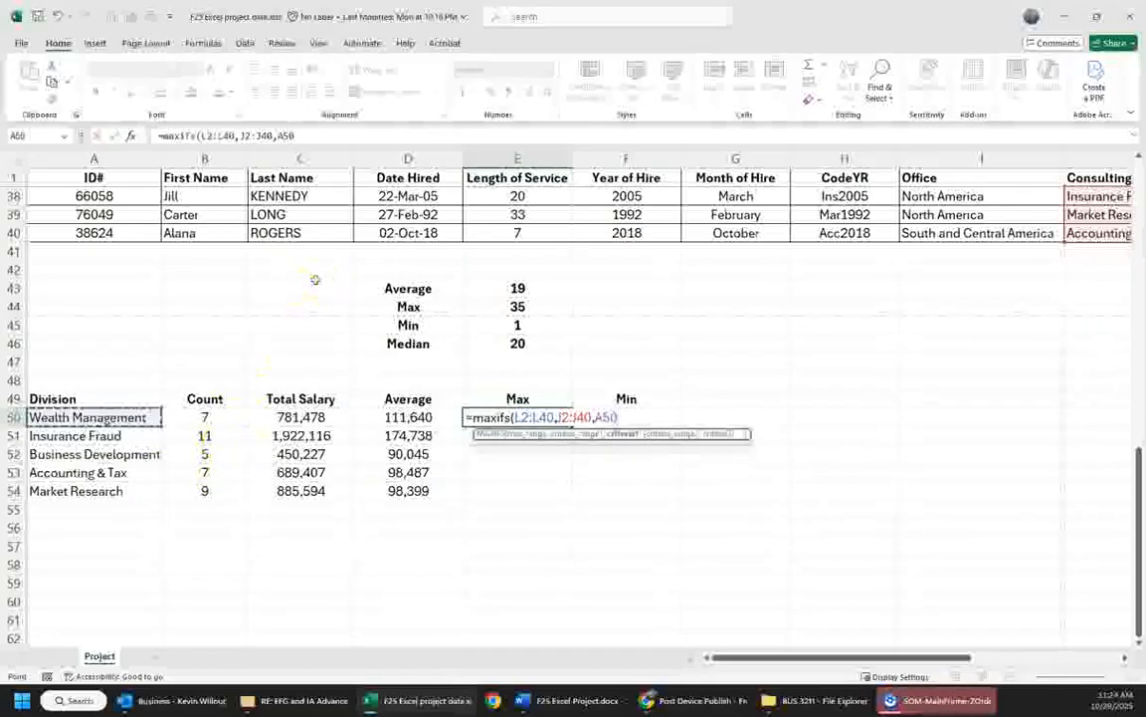
key("ctrl+Return")
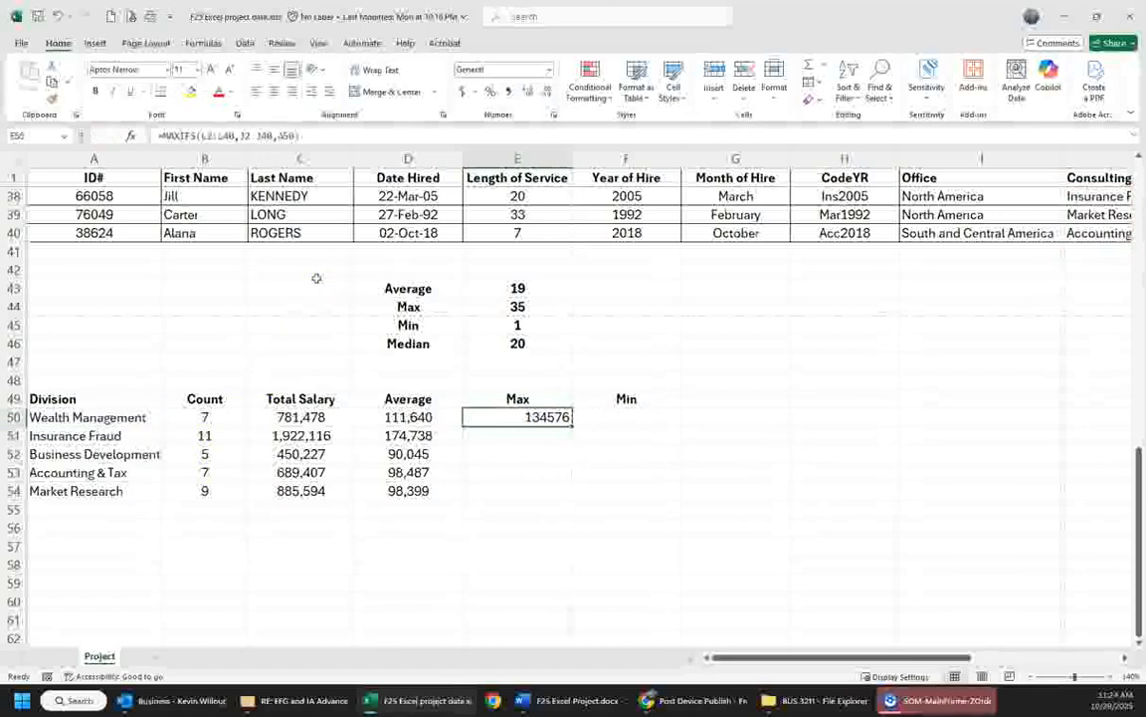
- Make both ranges in the E50 MAXIFS formula absolute, as $L$2:$L$40 and $J$2:$J$40
left_click(205, 135)
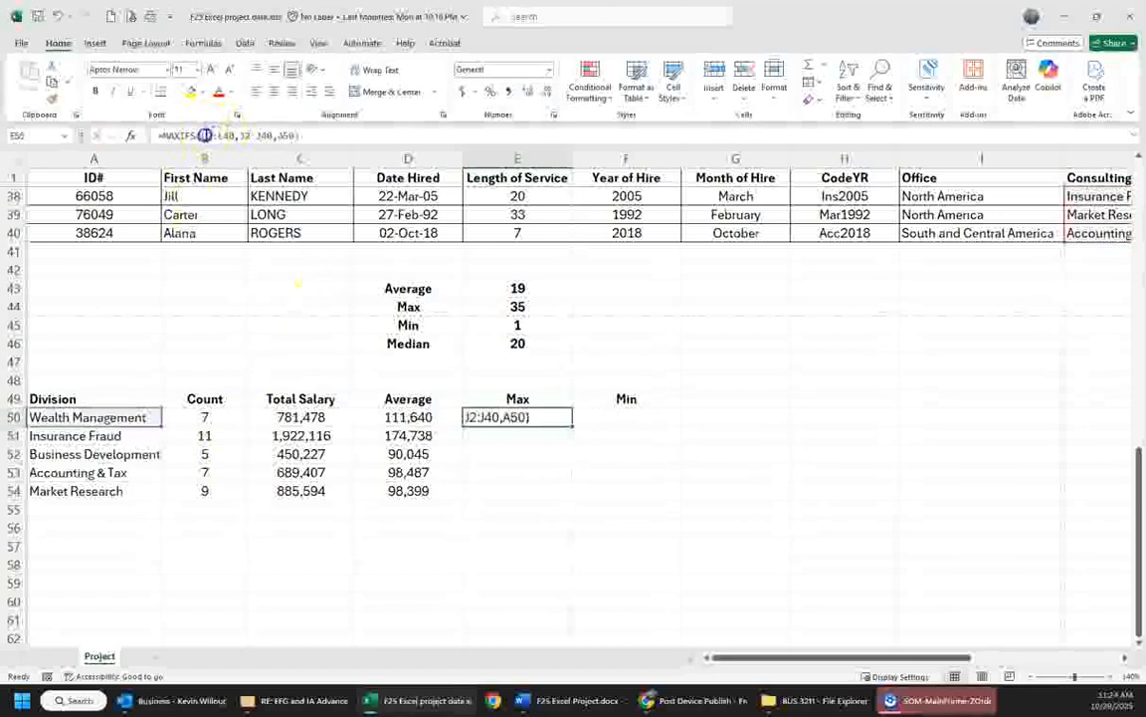
left_click_drag(227, 136, 287, 136)
key("F4")
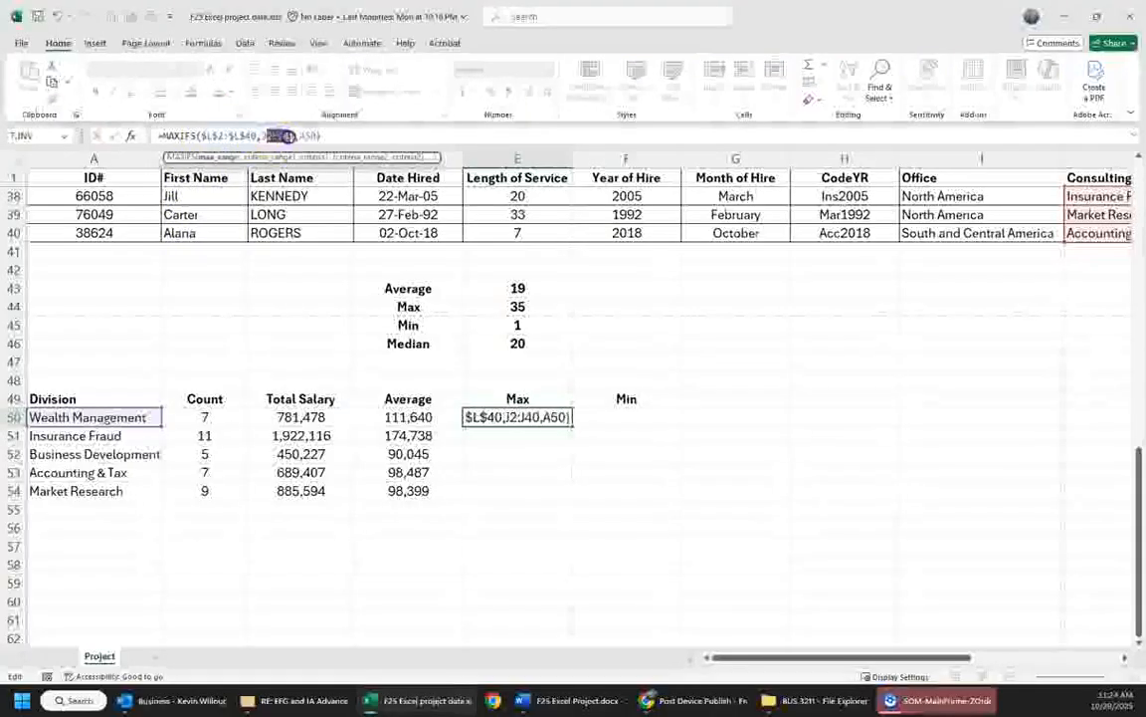
key("F4")
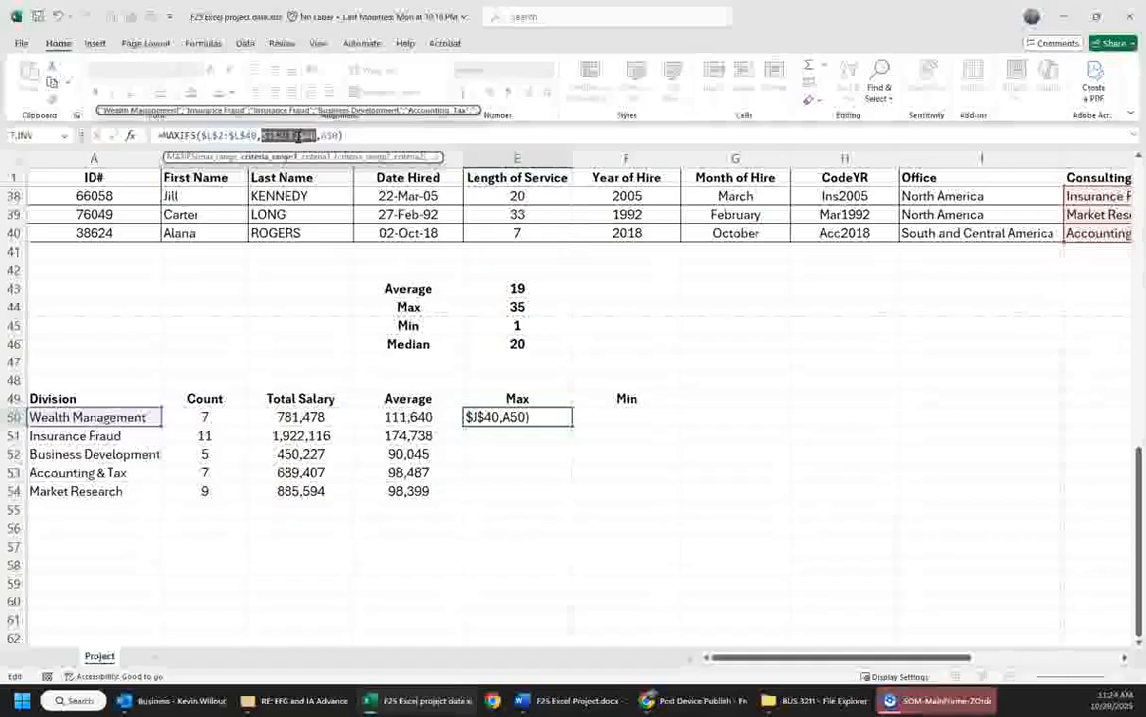
key("Return")
- Copy the cell format of D50 to E50 and fill the maximum formula down through E54
key("Up")
key("Left")
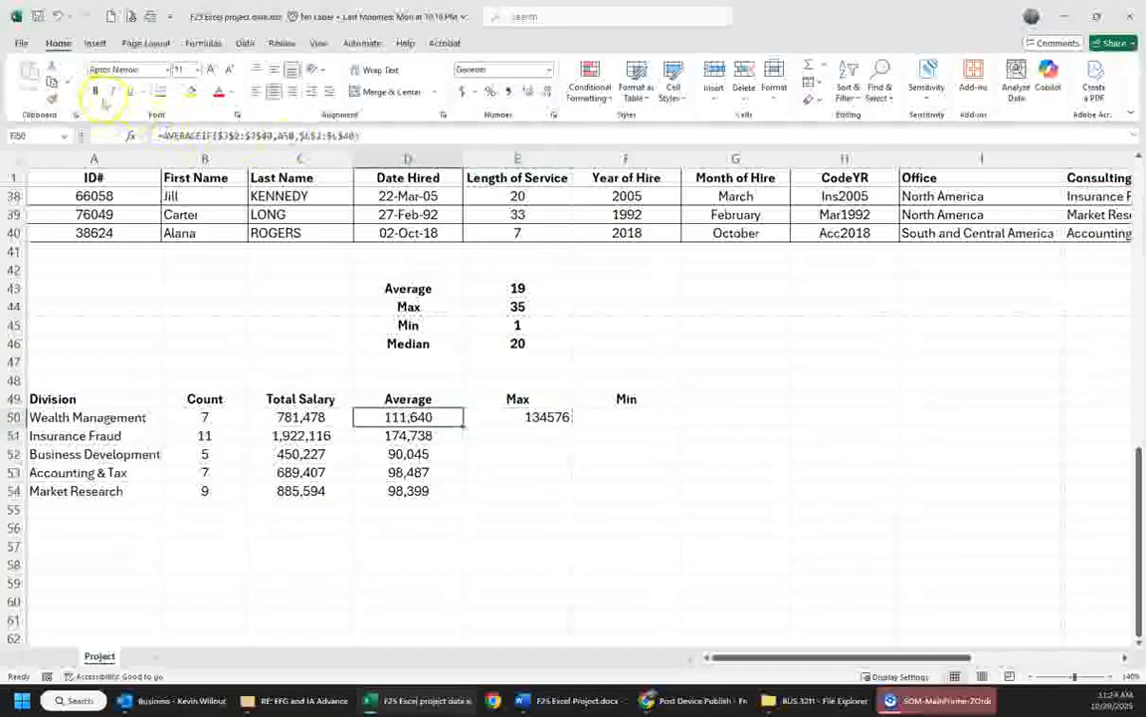
left_click(51, 99)
left_click(506, 416)
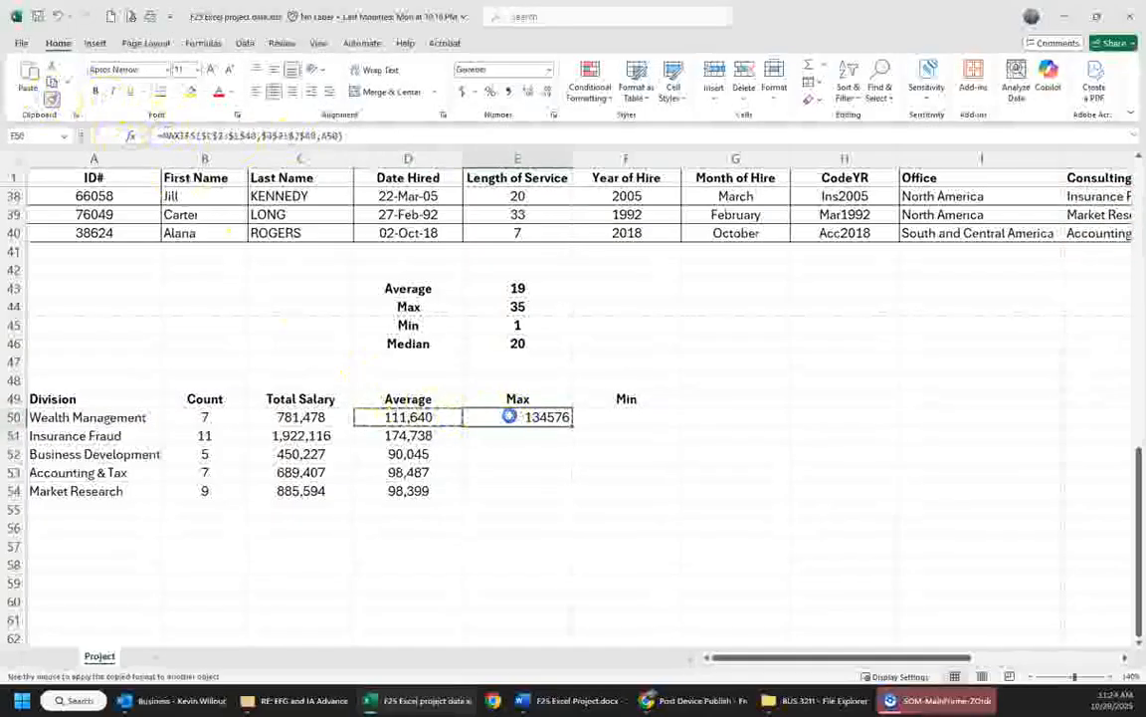
left_click_drag(569, 426, 558, 492)
- Start a MINIFS formula in F50 with the Salary cells L2:L40 as the min range
left_click(608, 420)
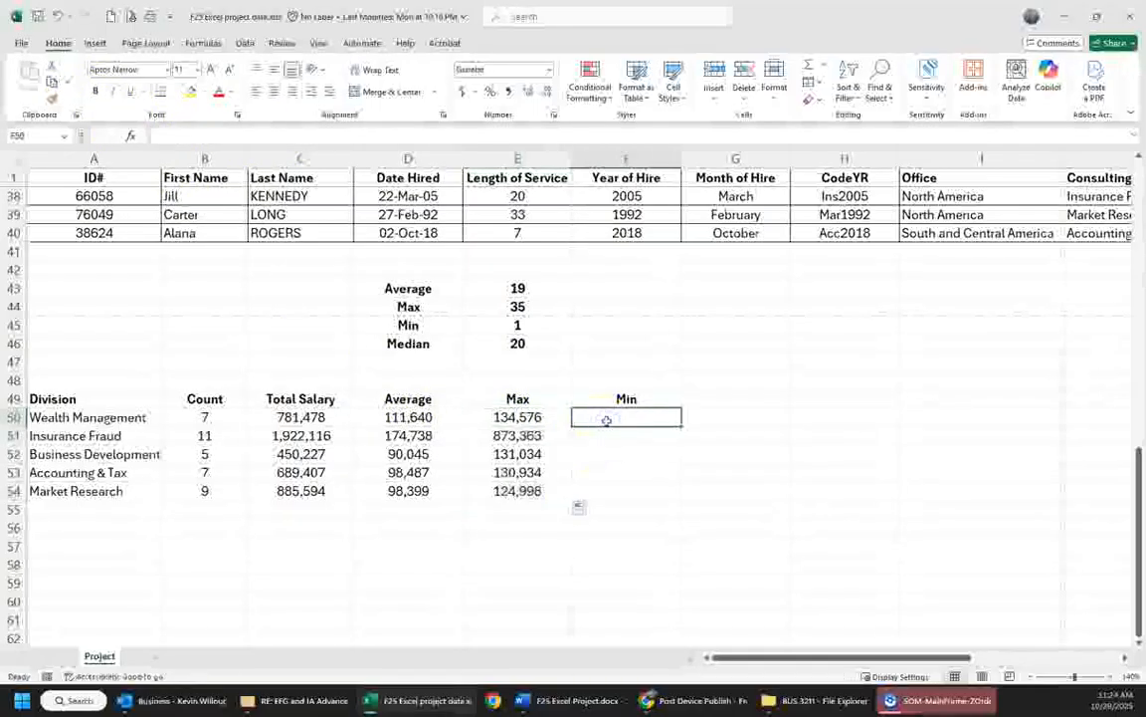
type("=min")
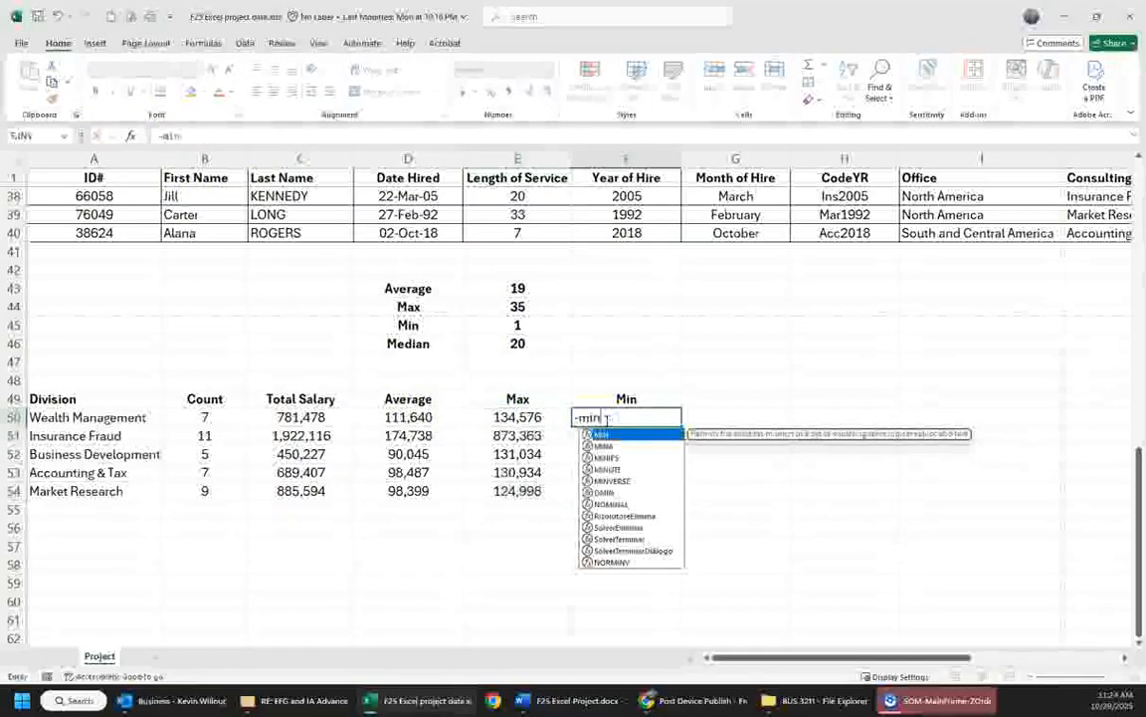
type("ifs(")
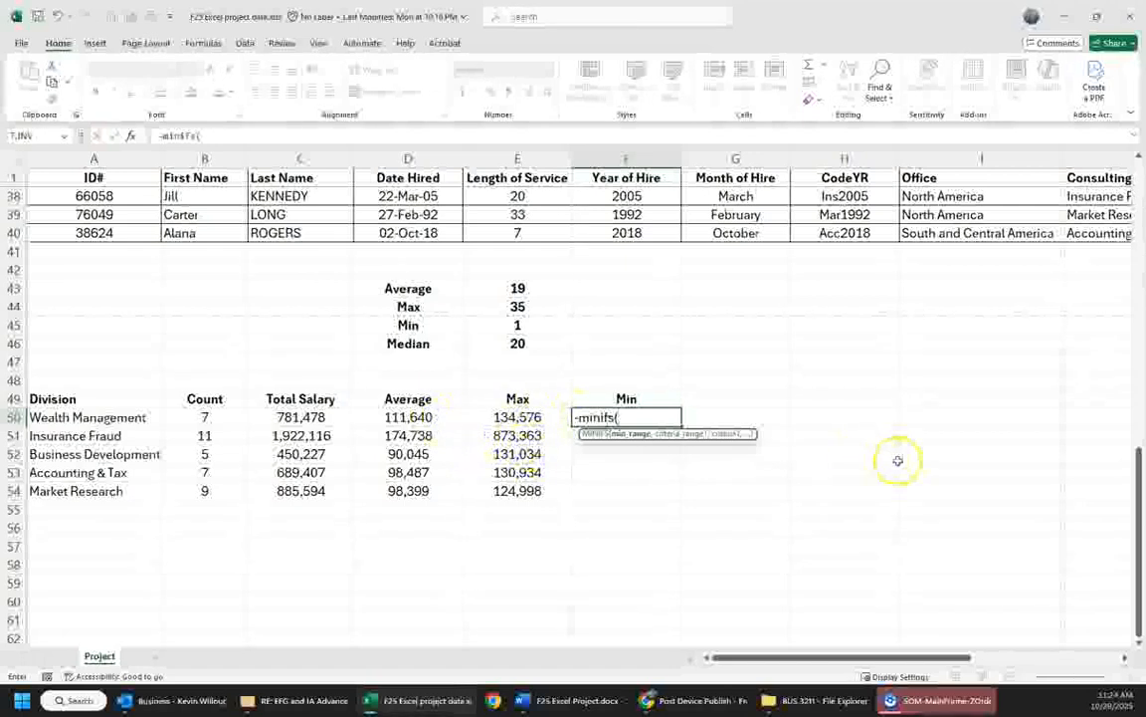
left_click_drag(864, 656, 982, 659)
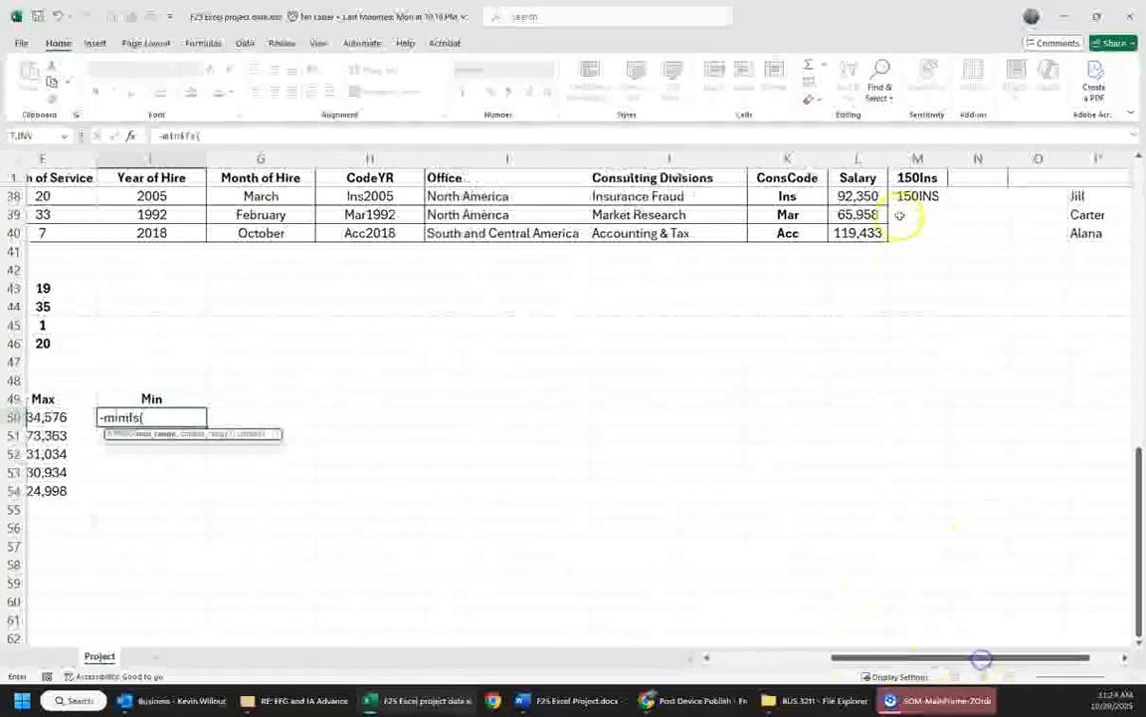
left_click(858, 233)
left_click_drag(857, 233, 865, 196)
type(",")
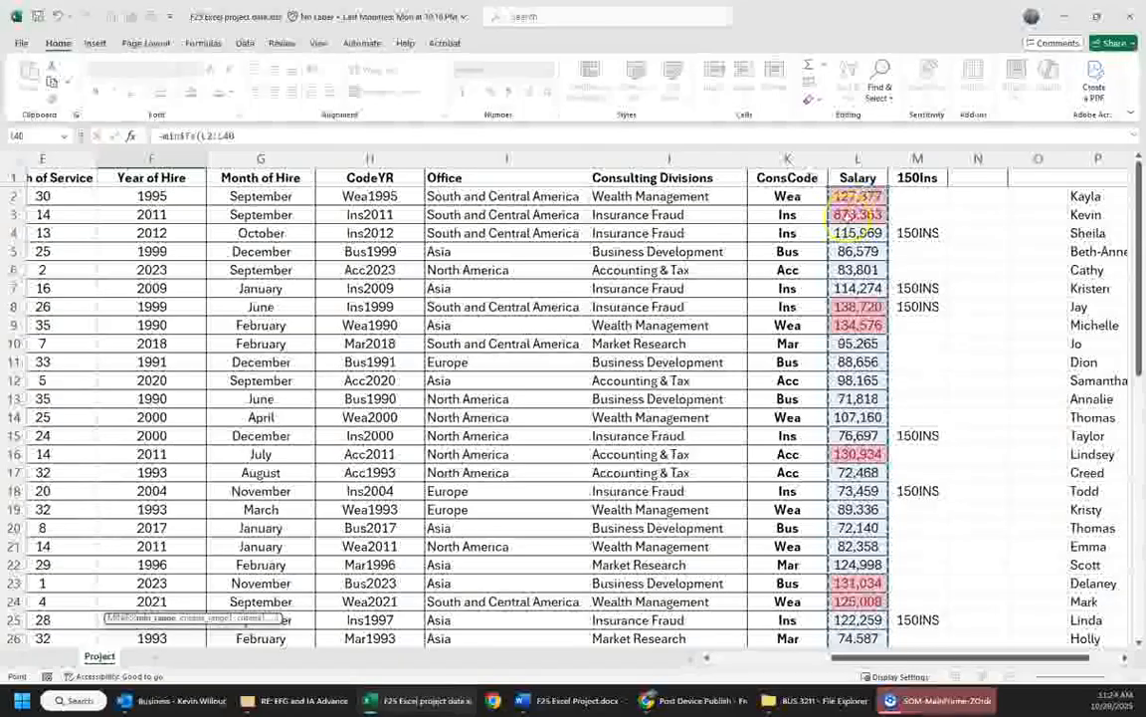
- Add the Consulting Divisions cells J2:J40 as criteria range and the Wealth Management label in A50 as criterion of the MINIFS formula
scroll(667, 418, "down", 10)
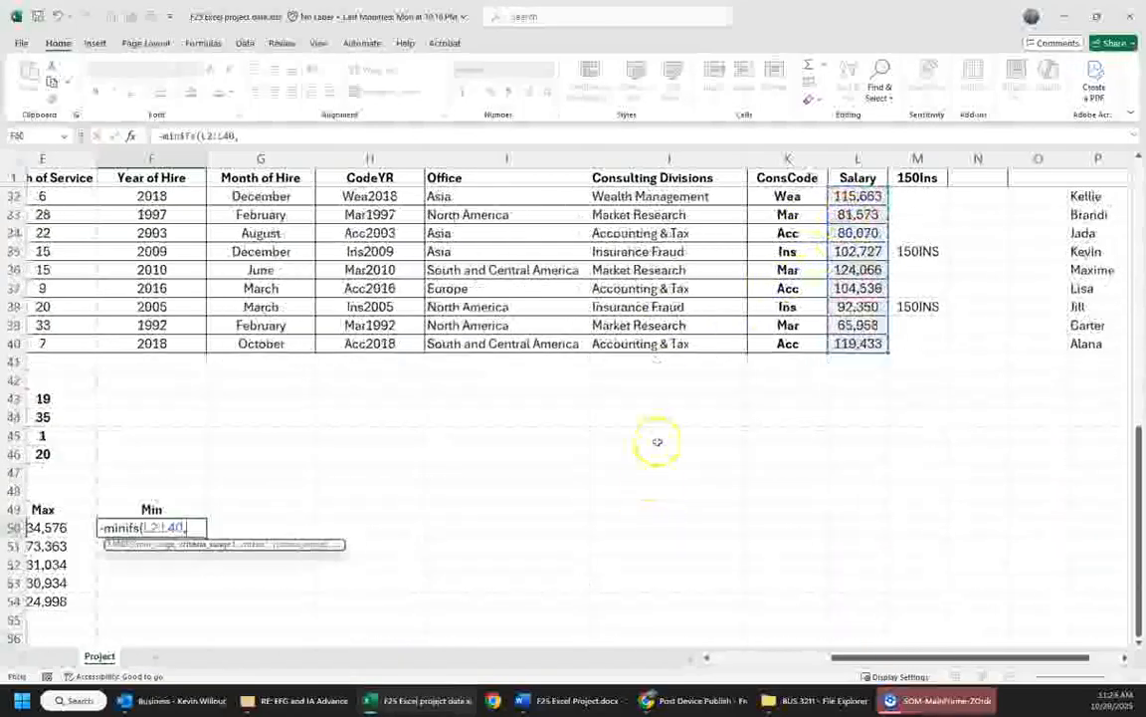
left_click_drag(655, 347, 657, 199)
type(",")
scroll(731, 396, "down", 7)
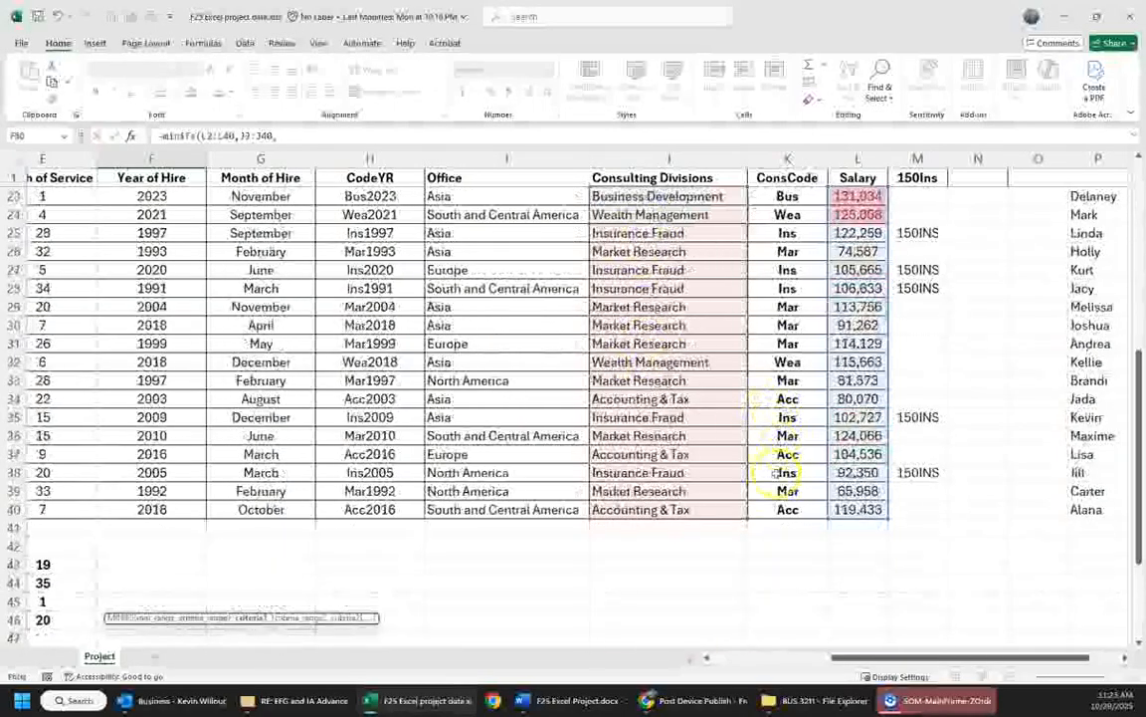
left_click_drag(899, 657, 708, 657)
scroll(256, 573, "down", 4)
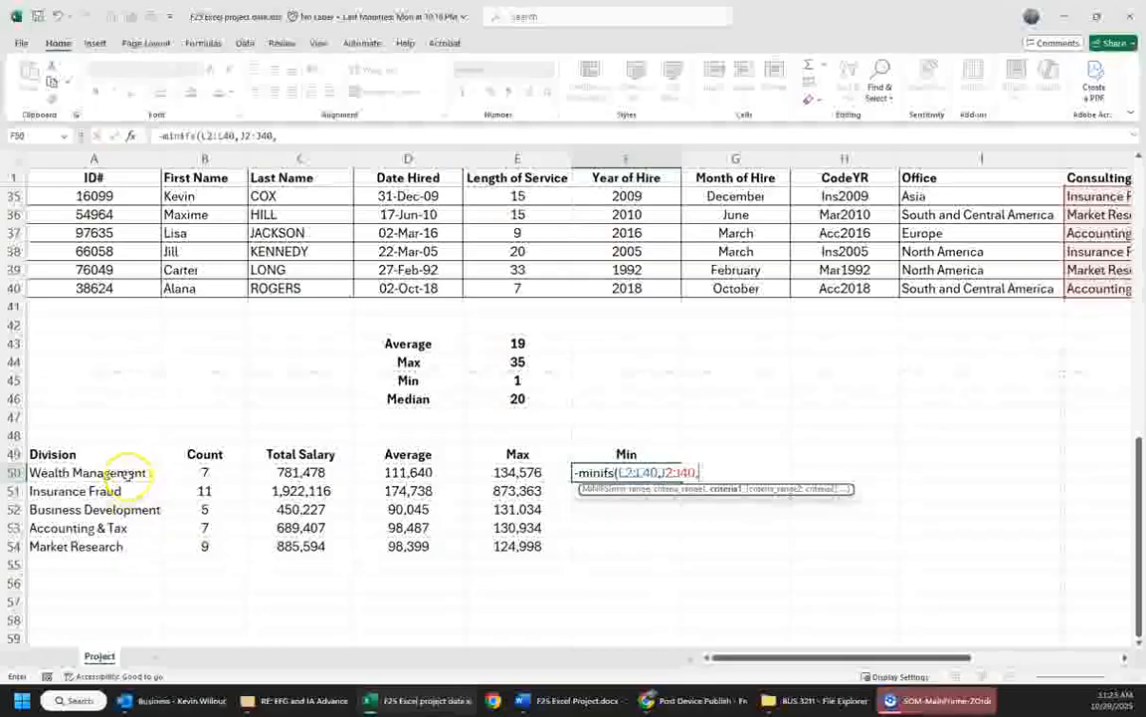
left_click(127, 474)
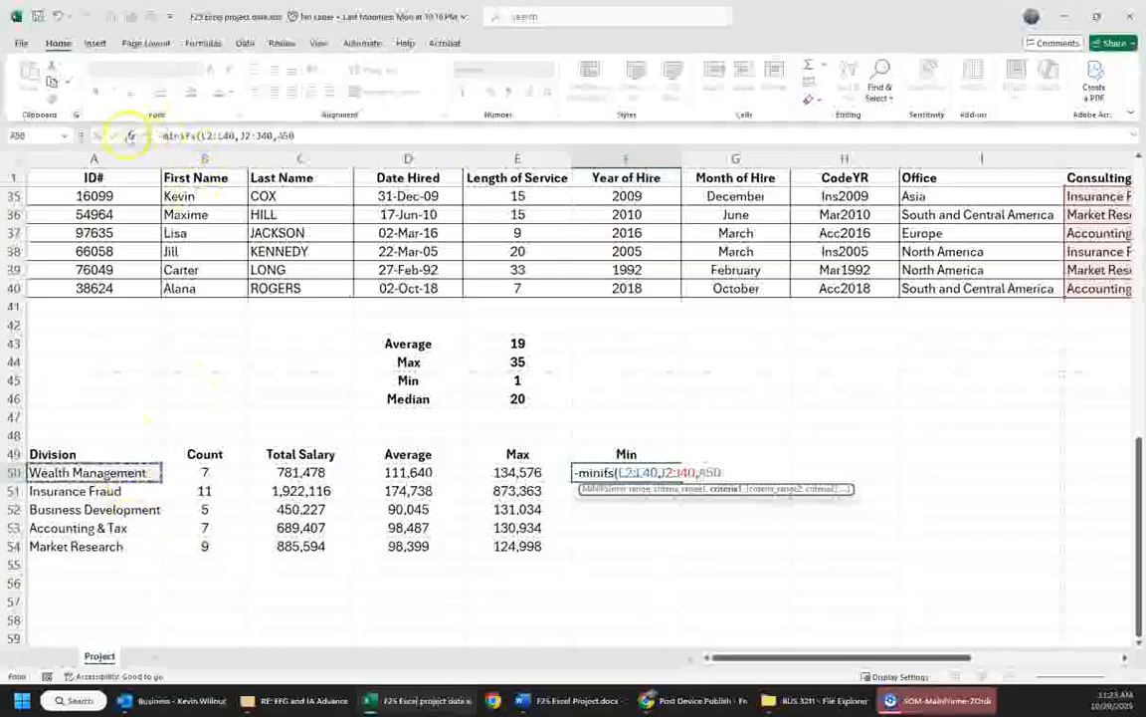
- Make both ranges in the F50 MINIFS formula absolute, as $L$2:$L$40 and $J$2:$J$40, and complete the formula
left_click(129, 136)
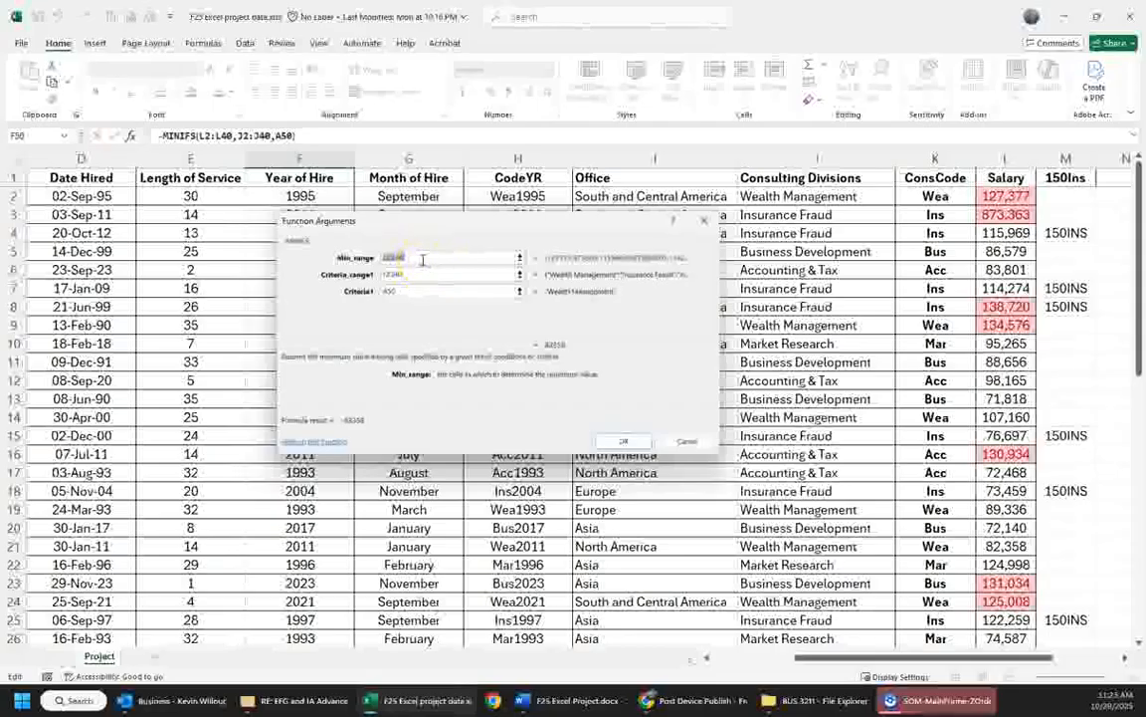
left_click(393, 257)
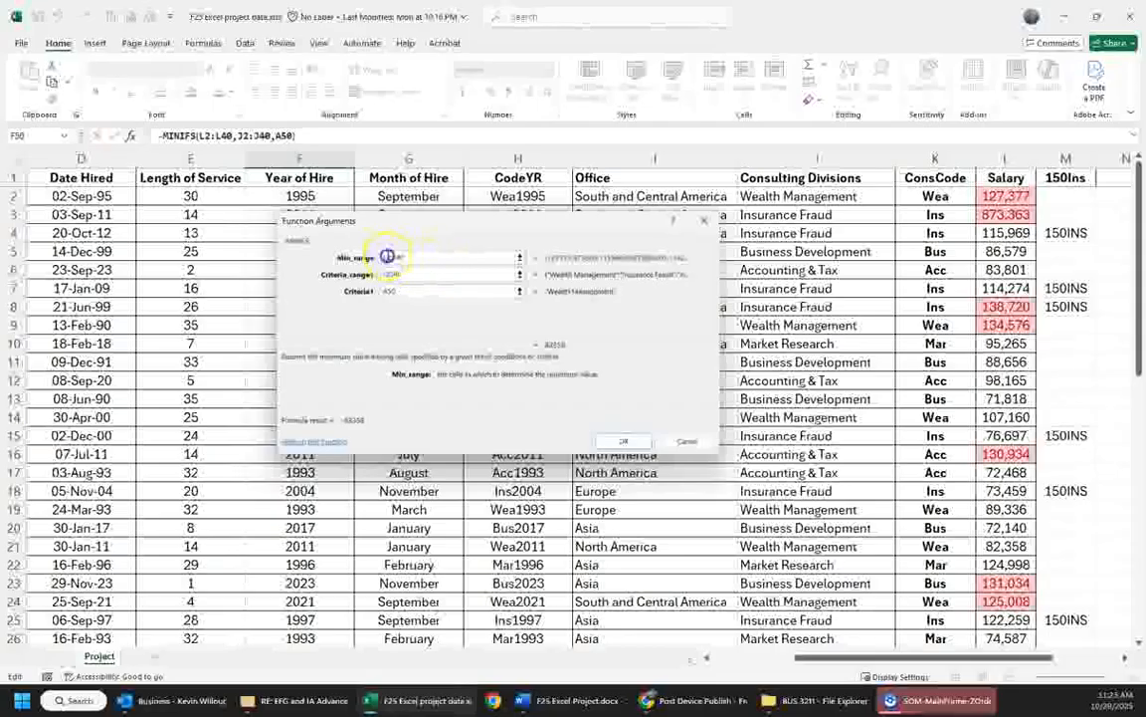
left_click_drag(414, 257, 385, 276)
key("F4")
key("F4")
left_click(435, 274)
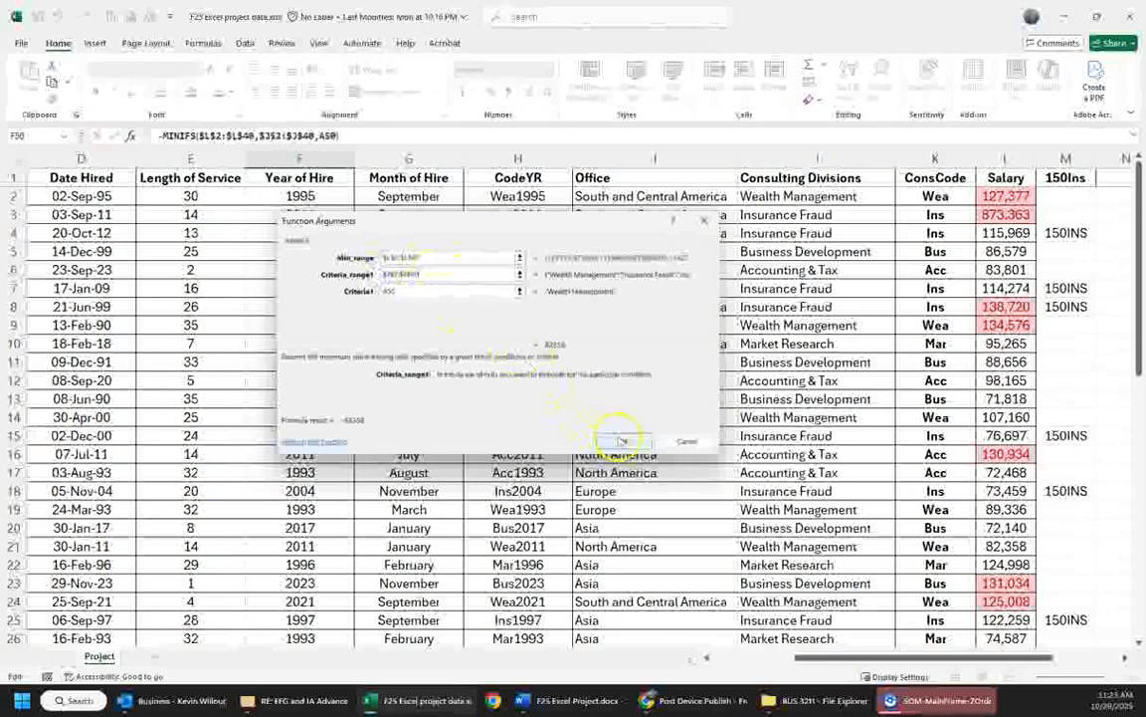
left_click(627, 441)
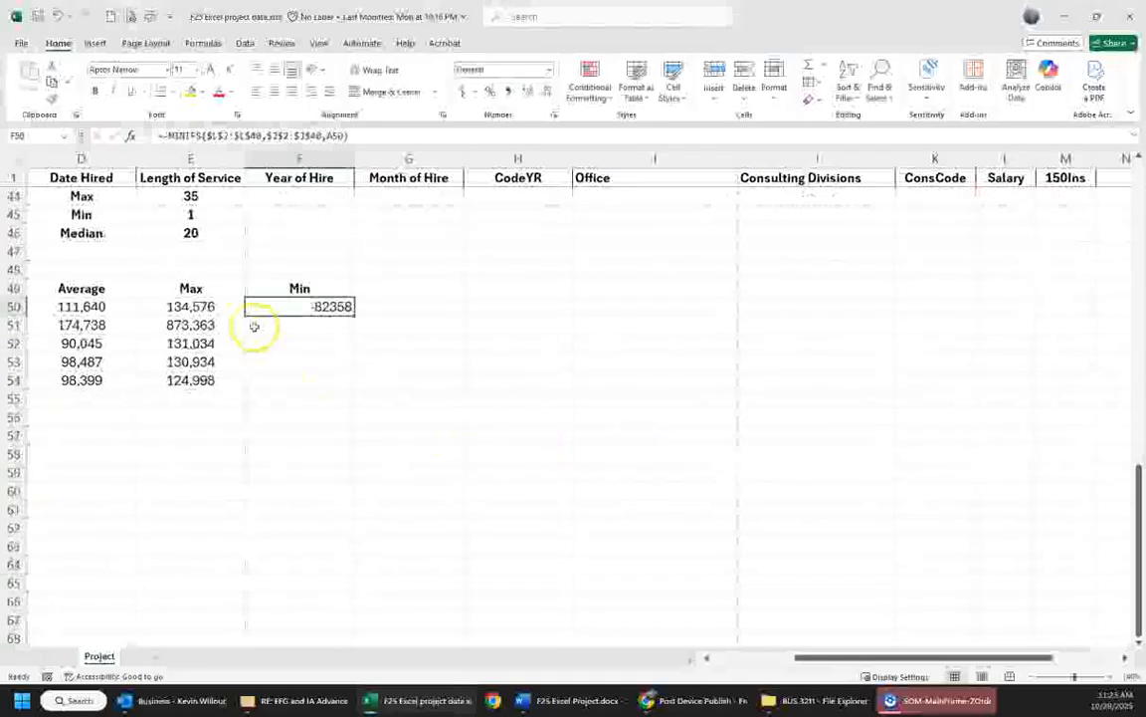
- Copy the cell format of E50 to F50 and fill the minimum formula down through F54
left_click(204, 304)
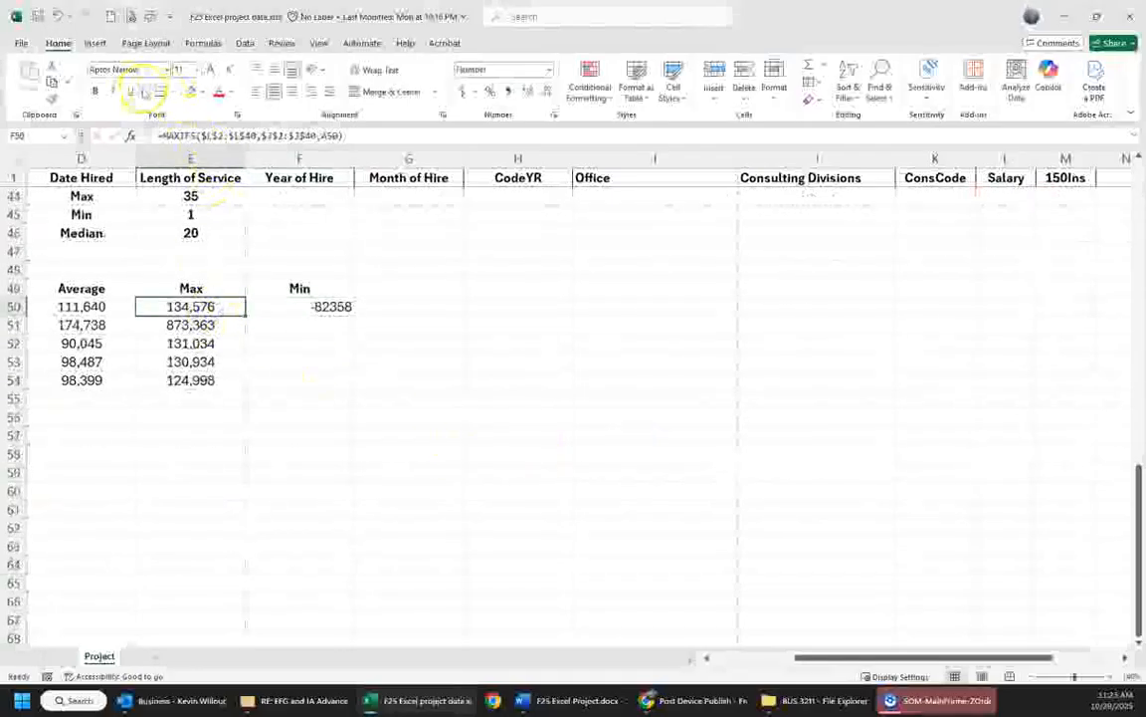
left_click(52, 95)
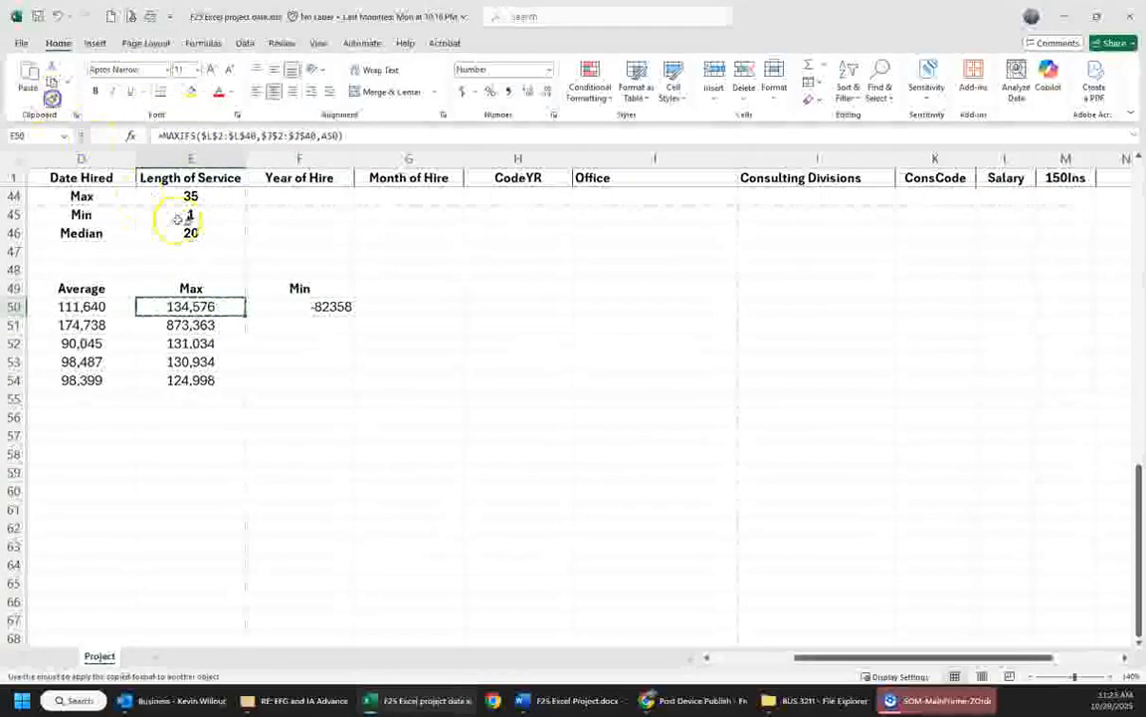
left_click(318, 306)
left_click_drag(356, 314, 342, 381)
left_click(324, 431)
- Remove the stray minus sign before MINIFS in F50 and refill the corrected formula down through F54
left_click(296, 289)
left_click(301, 306)
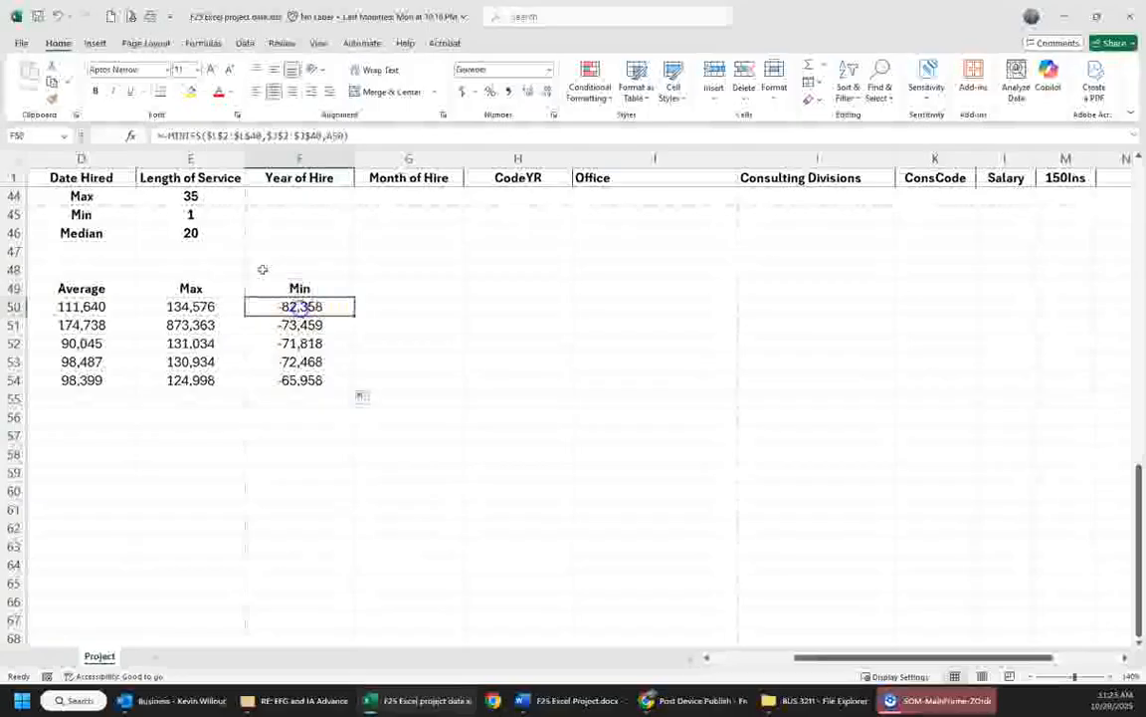
left_click(165, 133)
key("BackSpace")
key("Return")
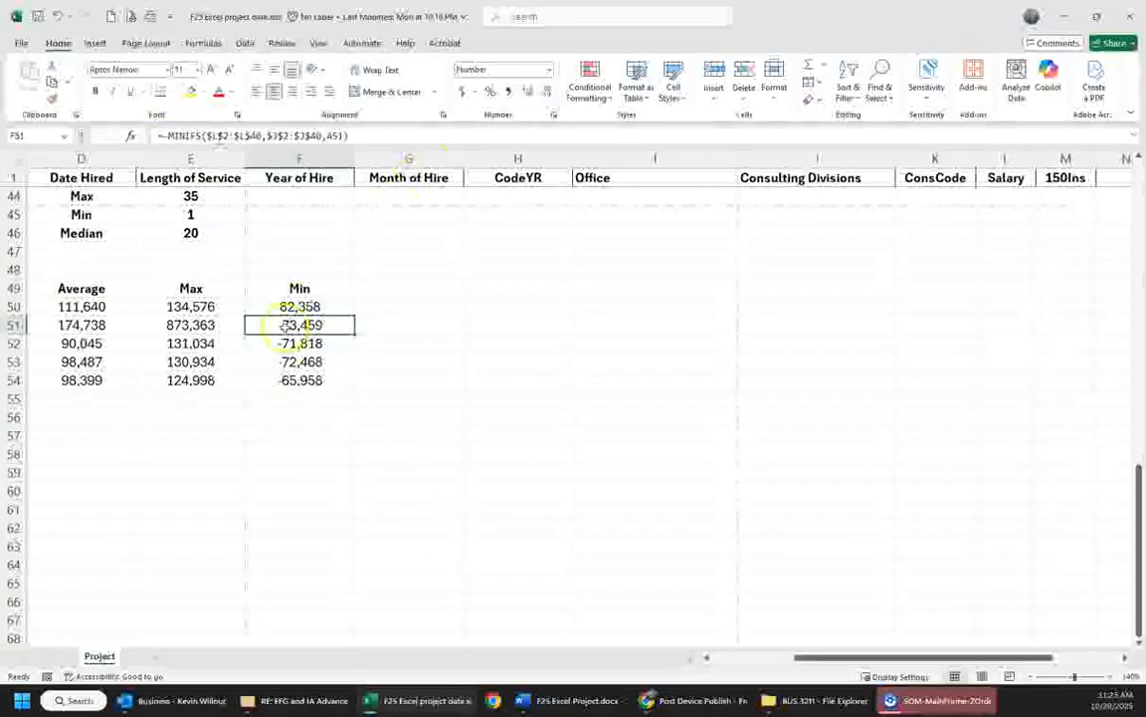
left_click(334, 304)
left_click_drag(354, 317, 347, 380)
left_click(403, 440)
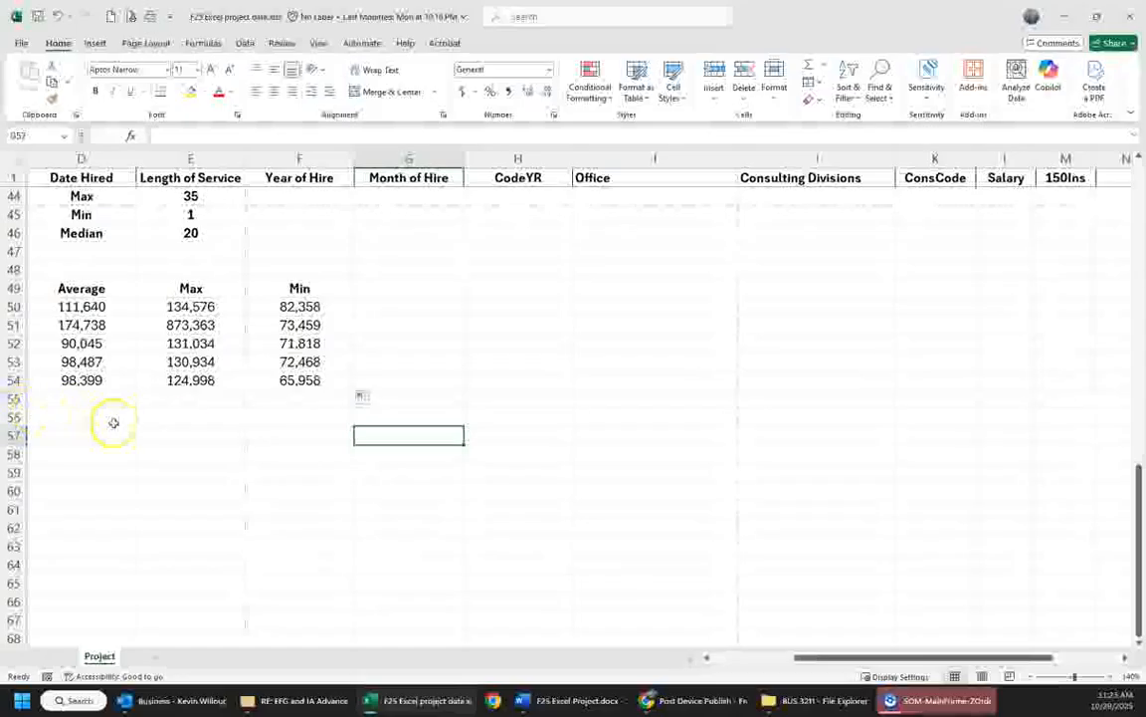
- Enter the label Total in B55, in the row below the division summary
left_click(165, 436)
key("Left")
key("Left")
key("Left")
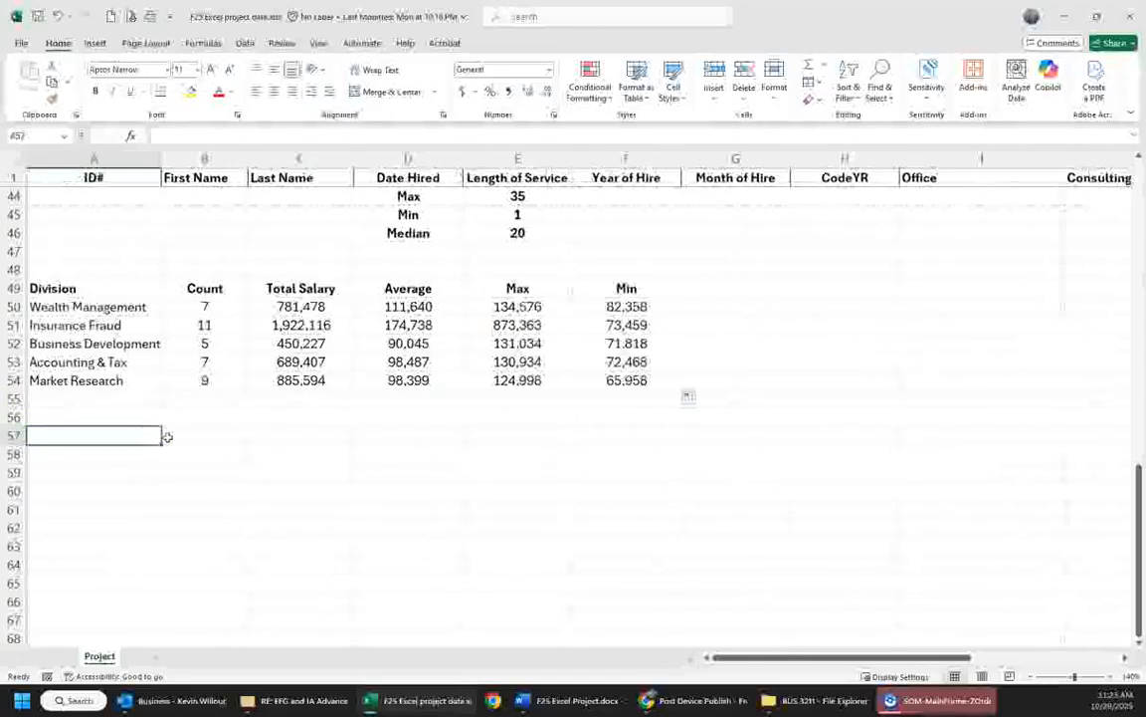
key("Up")
key("Right")
key("Up")
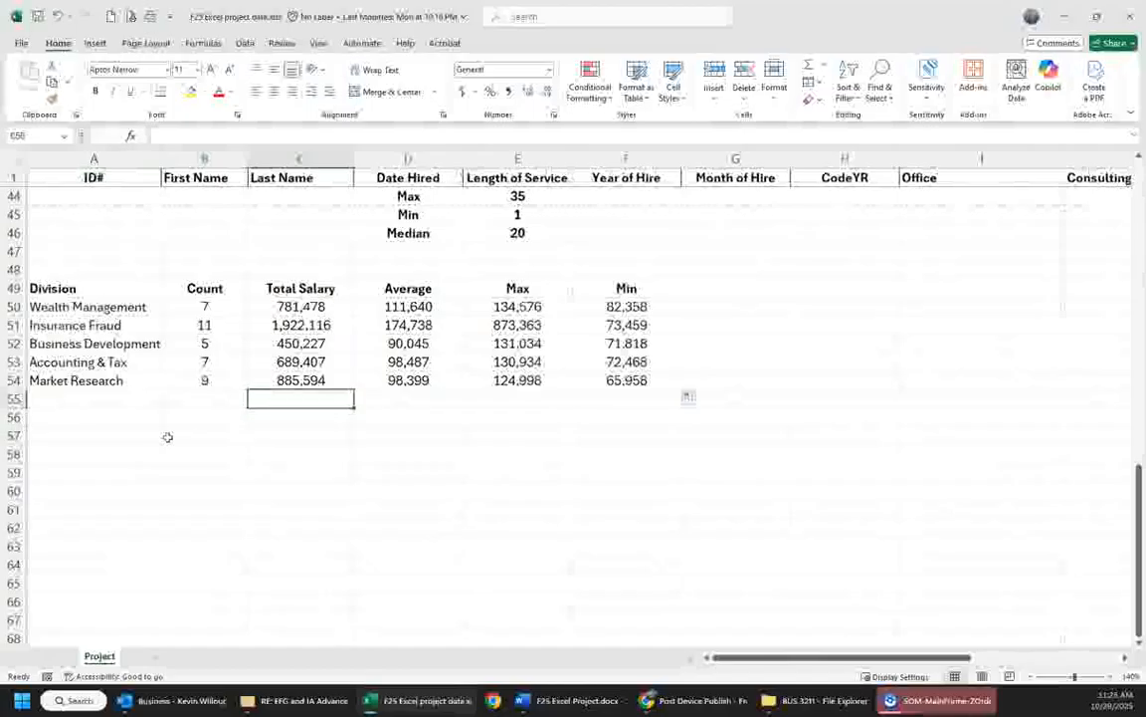
key("Left")
type("Total")
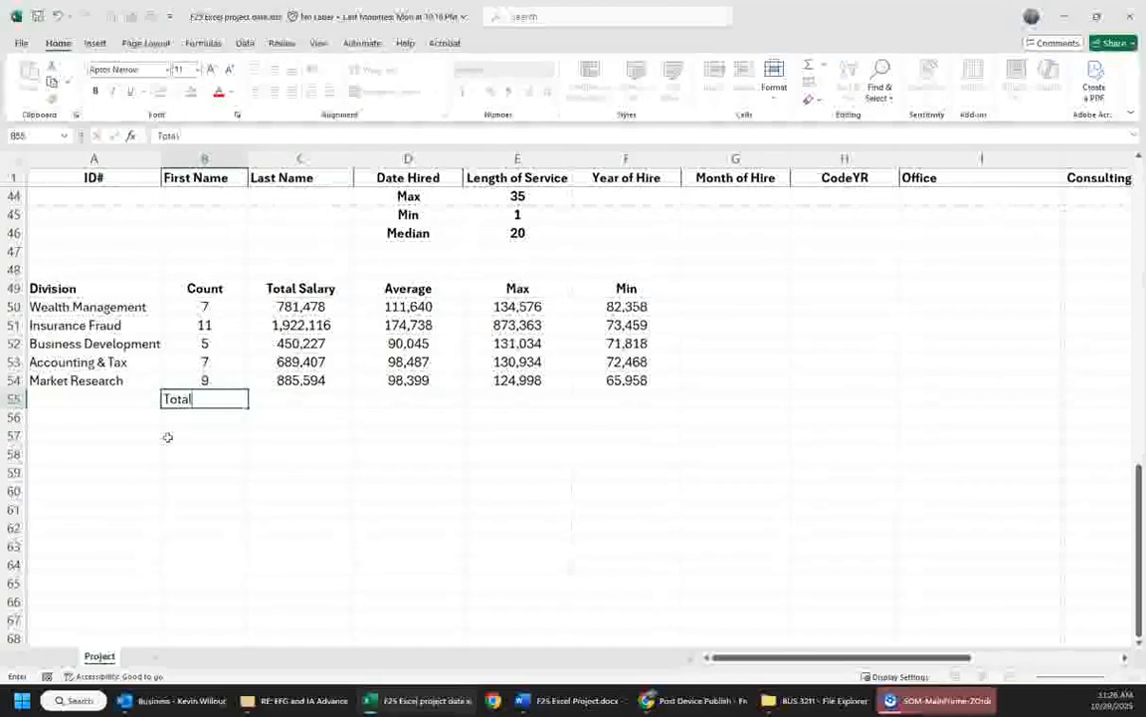
- Sum the division salary totals C50:C54 in C55
key("Right")
type("=sum(")
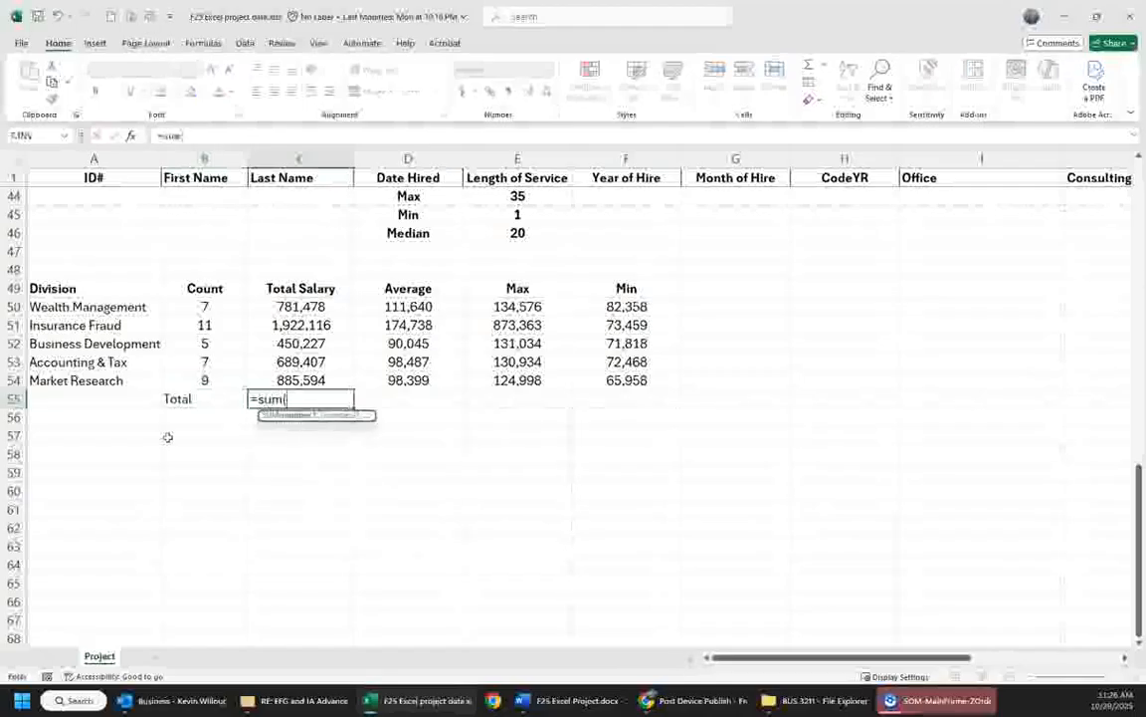
left_click_drag(296, 306, 299, 378)
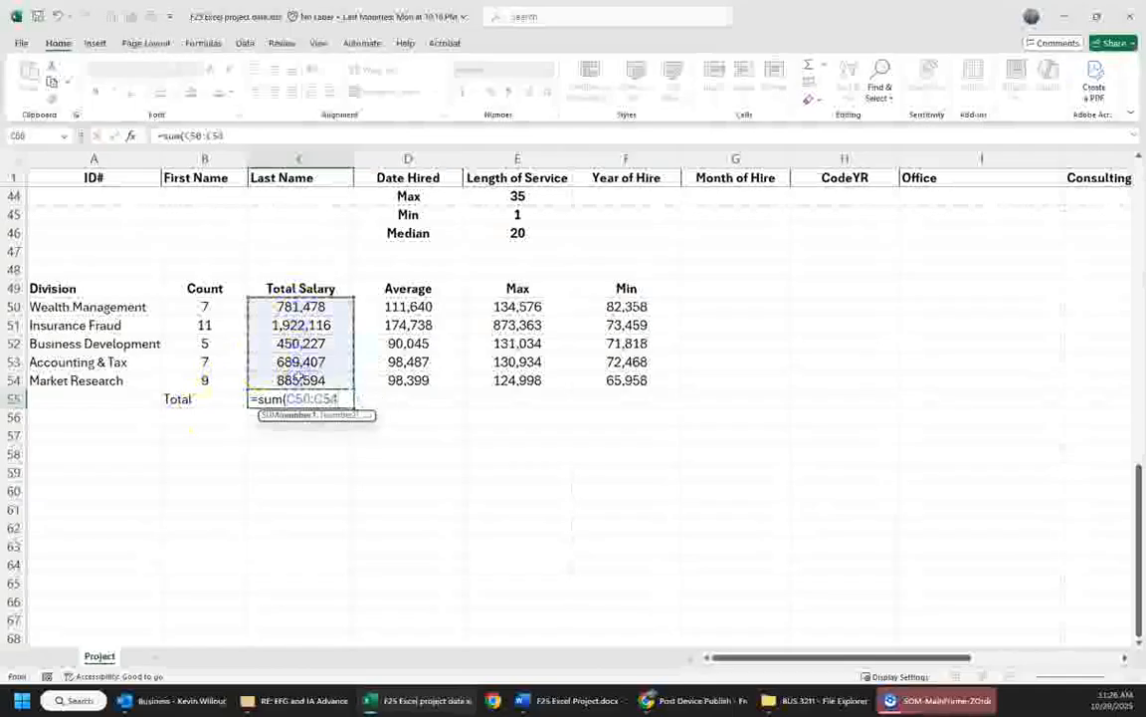
key("ctrl+Return")
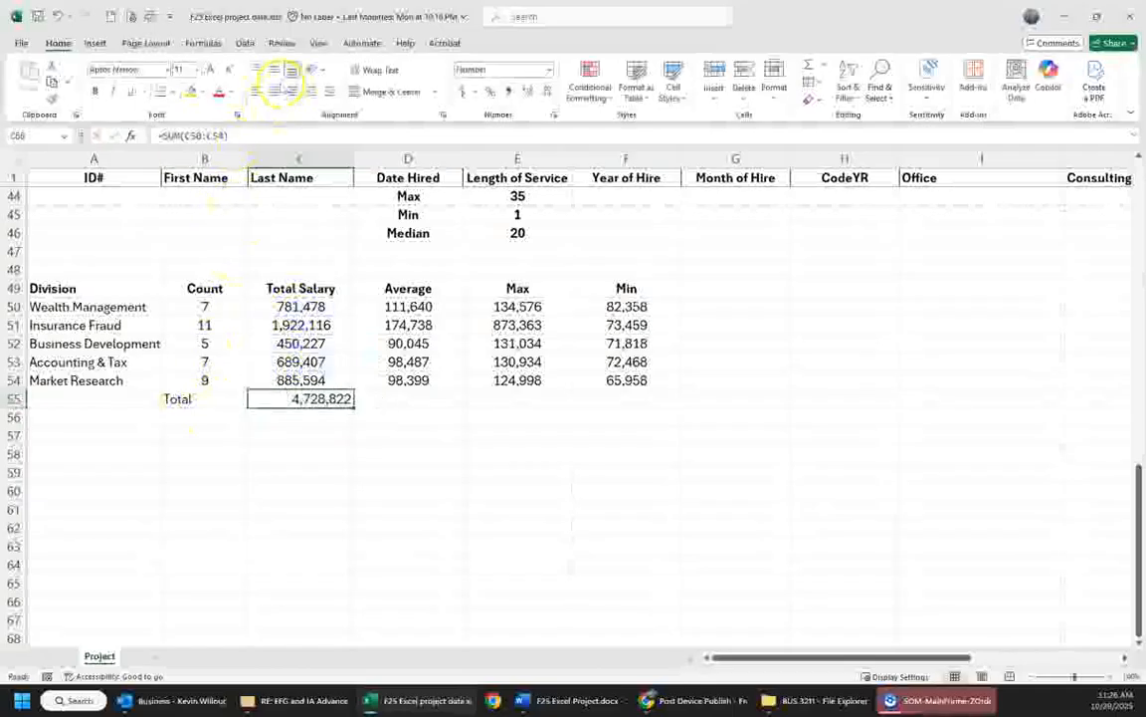
- Center and bold the grand total in C55 and its Total label in B55
left_click(274, 90)
left_click(95, 90)
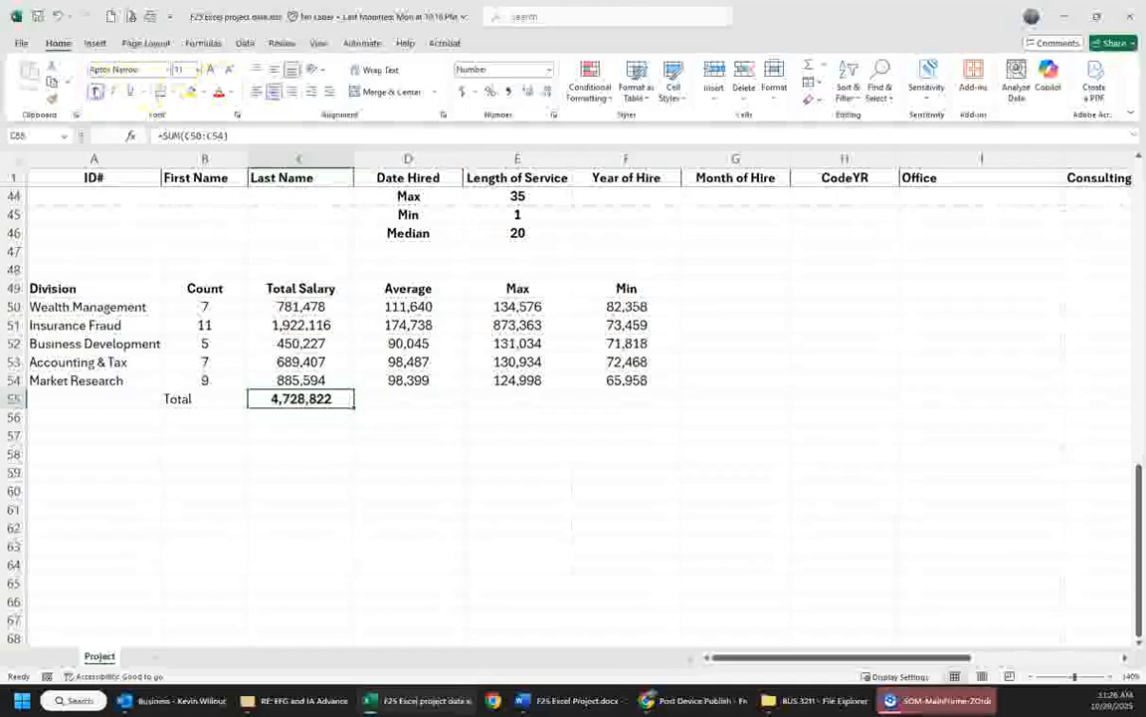
left_click(208, 398)
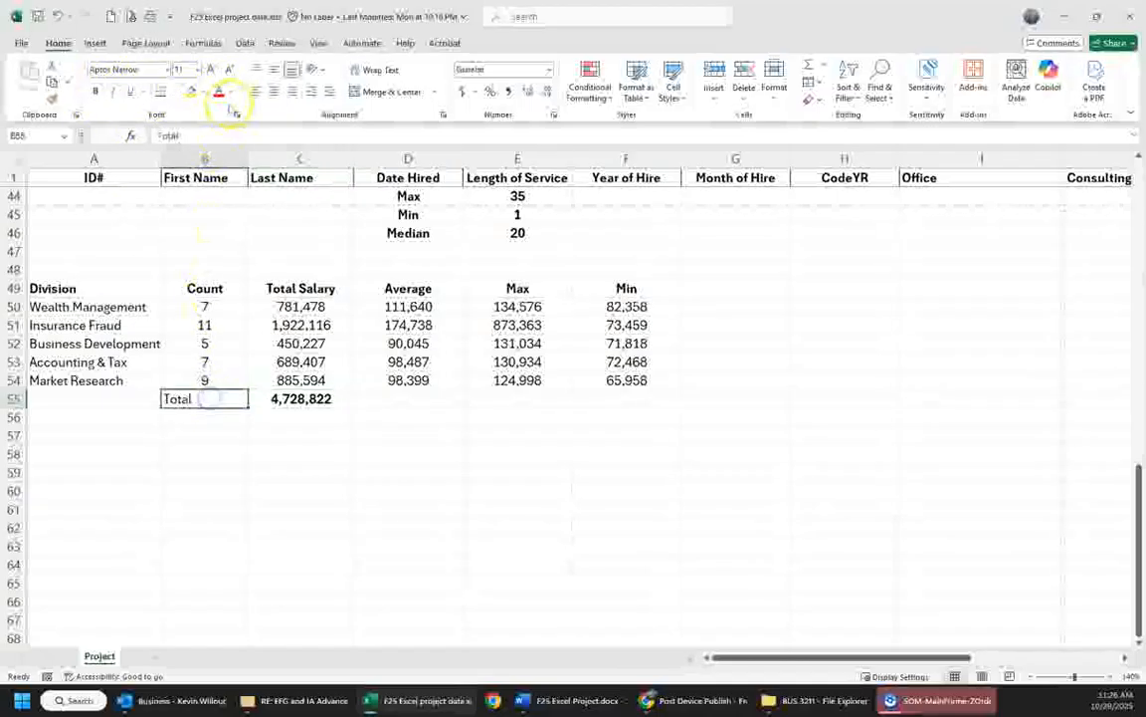
left_click(274, 90)
left_click(94, 90)
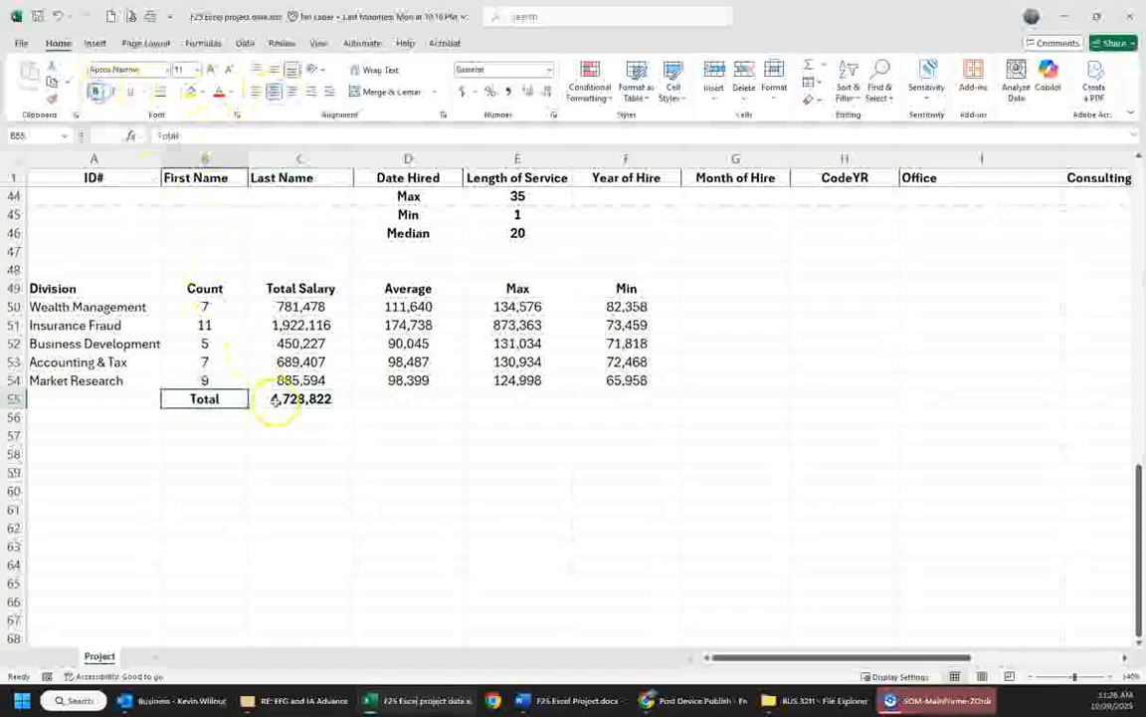
- Check the grand total in C55 against the sum of the Salary cells L2:L40
left_click(277, 399)
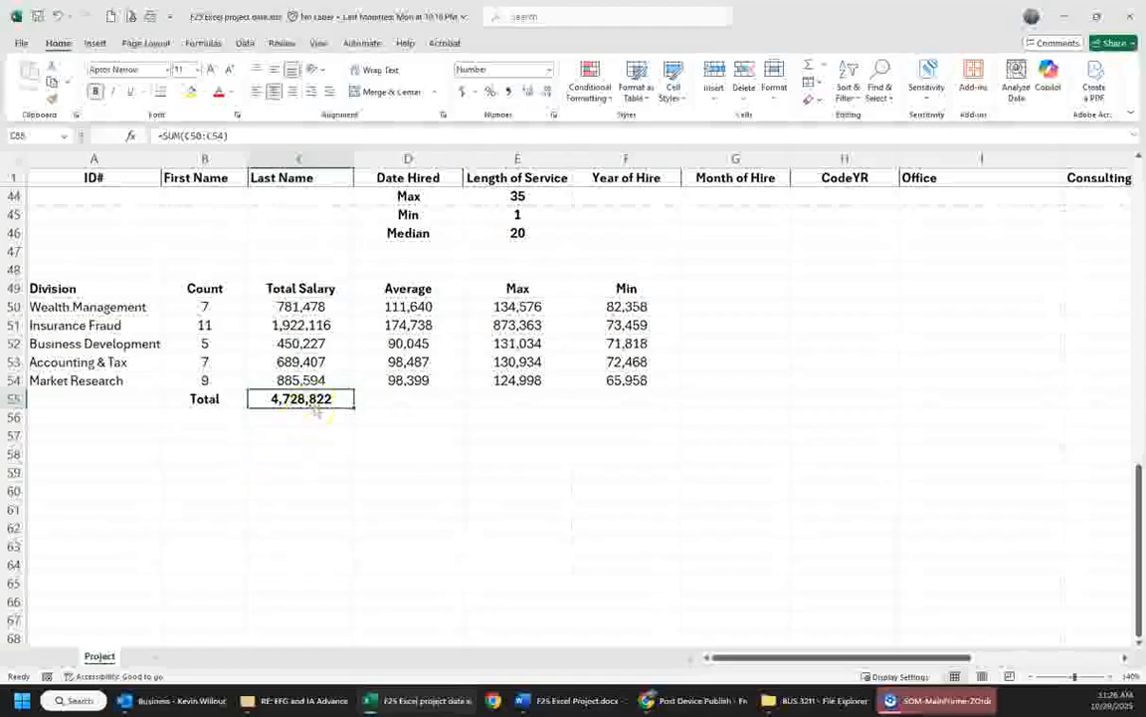
left_click_drag(798, 655, 887, 658)
scroll(901, 494, "up", 3)
left_click(963, 289)
left_click_drag(963, 289, 950, 29)
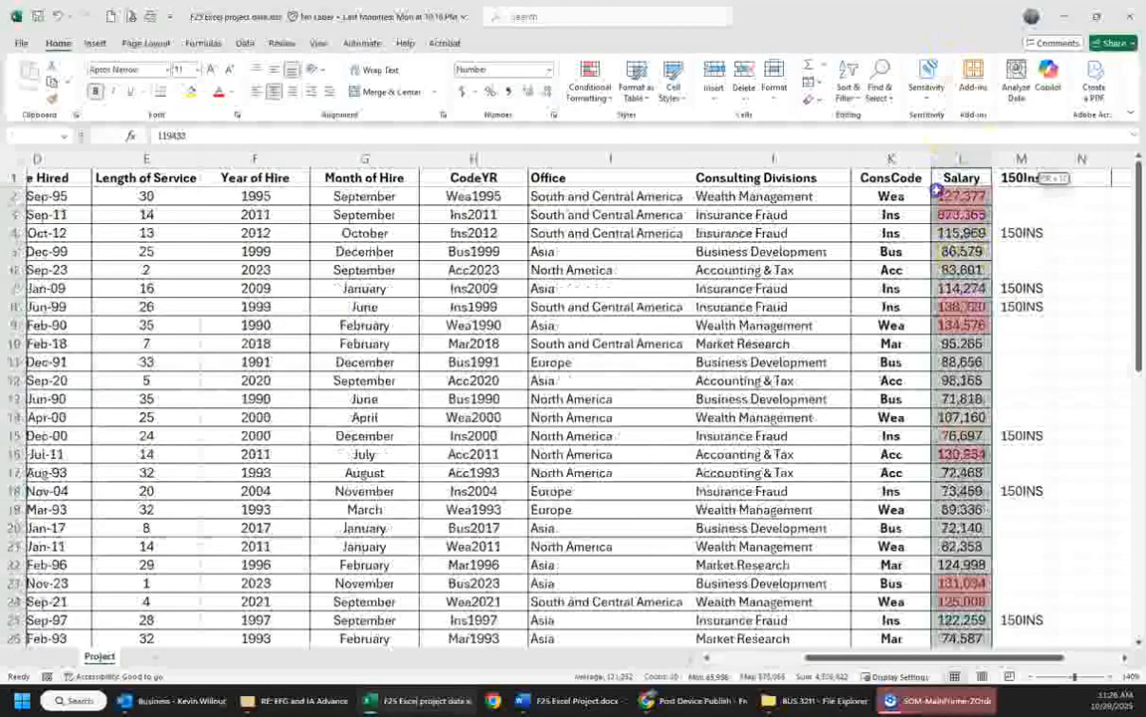
scroll(1011, 473, "down", 9)
scroll(952, 591, "down", 5)
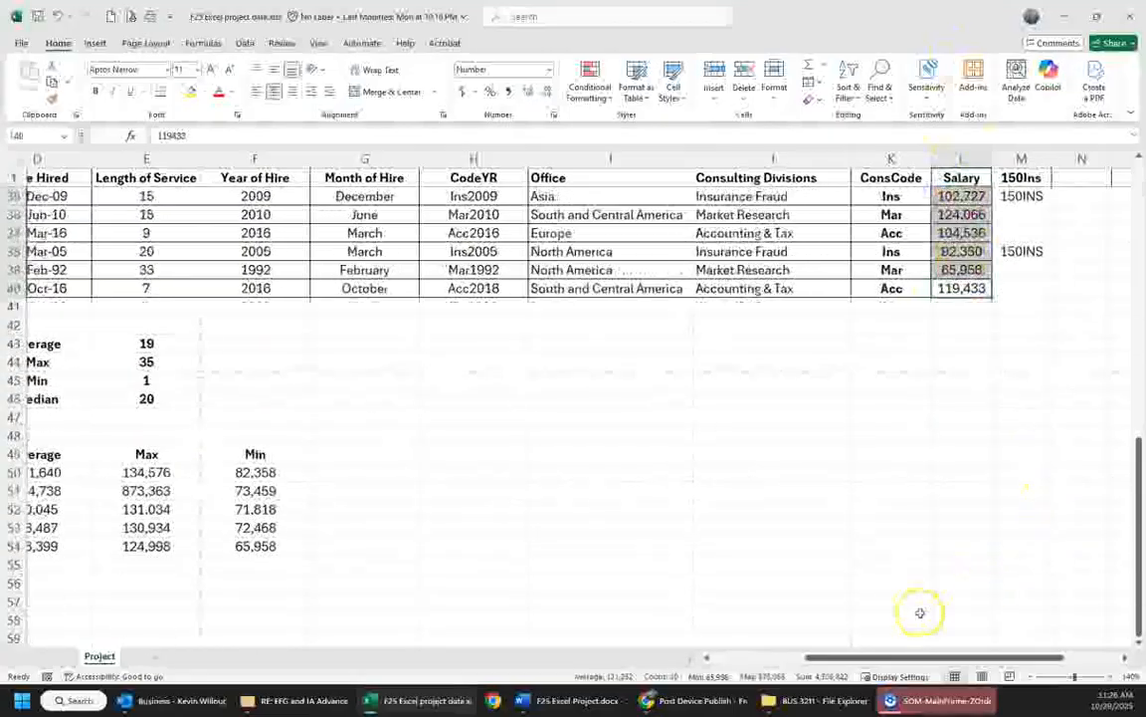
left_click_drag(913, 657, 786, 655)
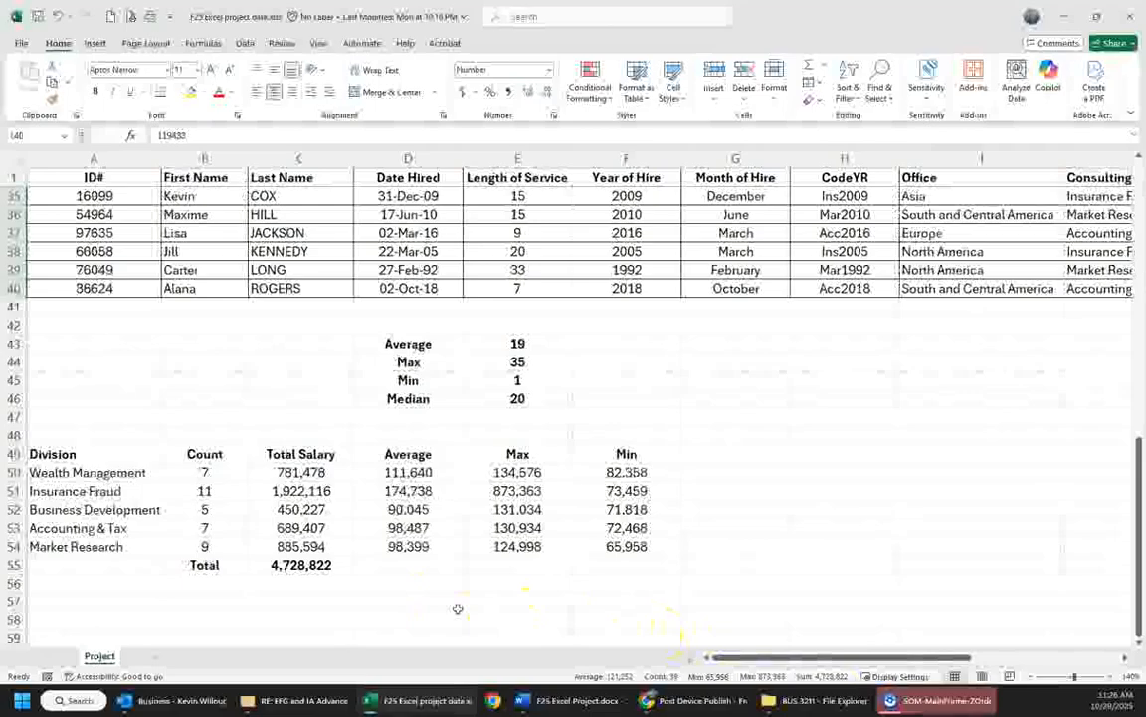
mouse_move(637, 696)
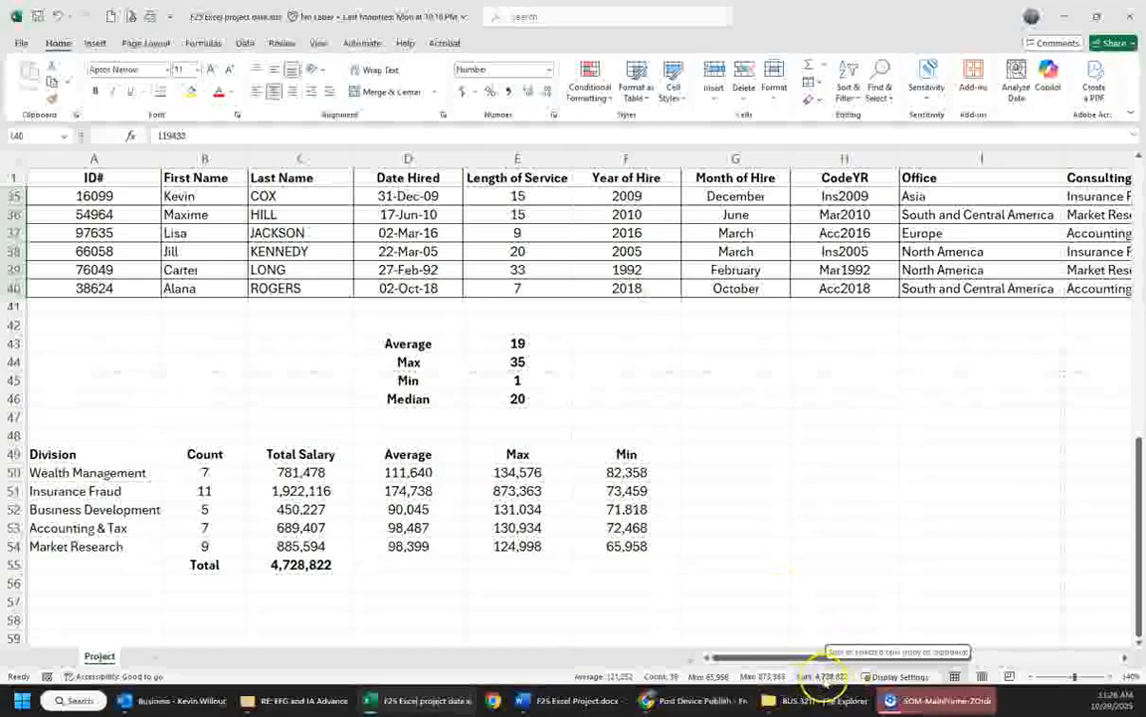
left_click(315, 564)
left_click(395, 577)
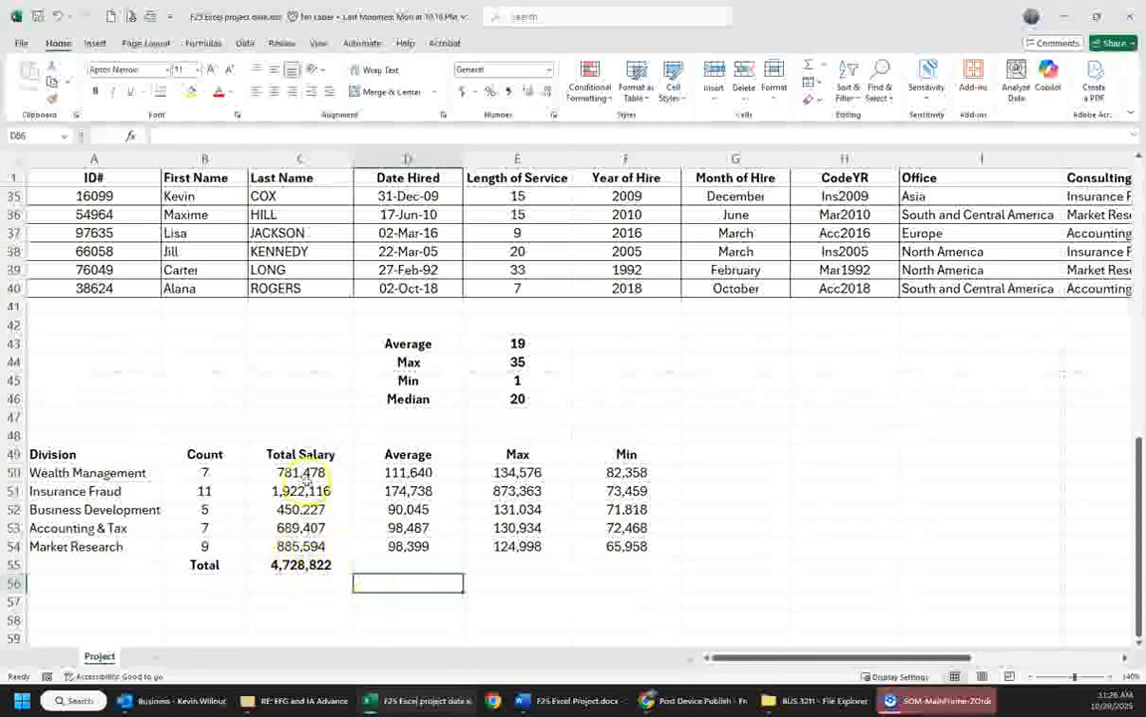
left_click_drag(301, 453, 300, 563)
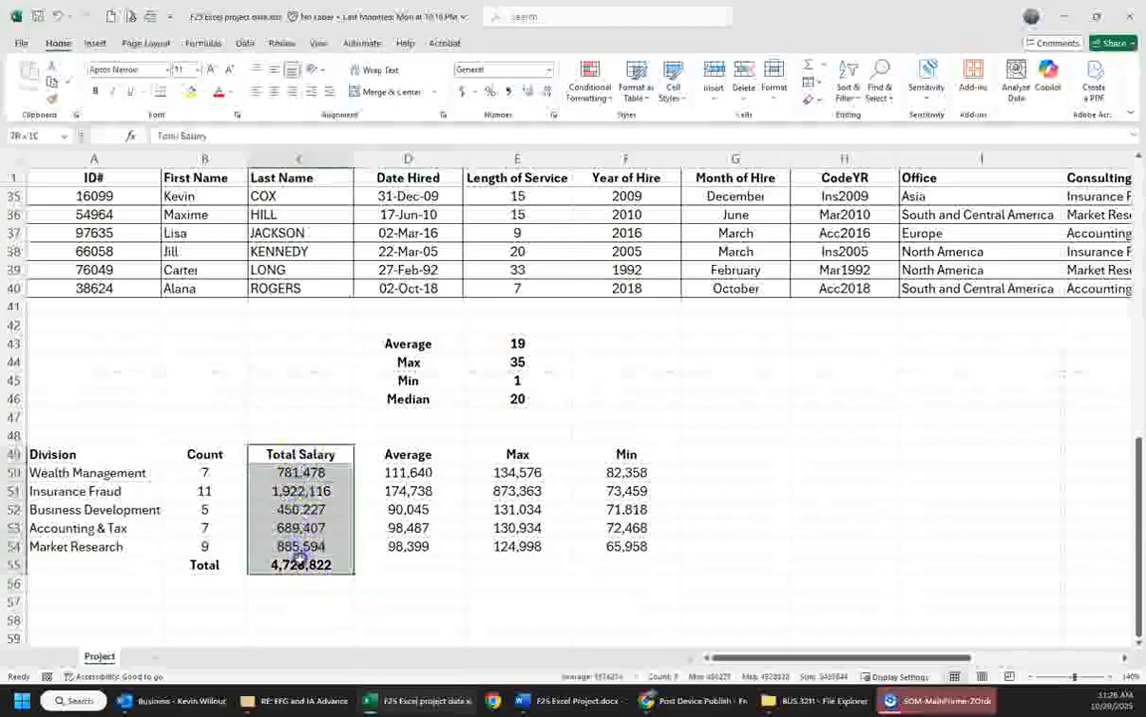
mouse_move(808, 657)
left_mouse_down()
mouse_move(886, 657)
mouse_move(808, 657)
left_mouse_up()
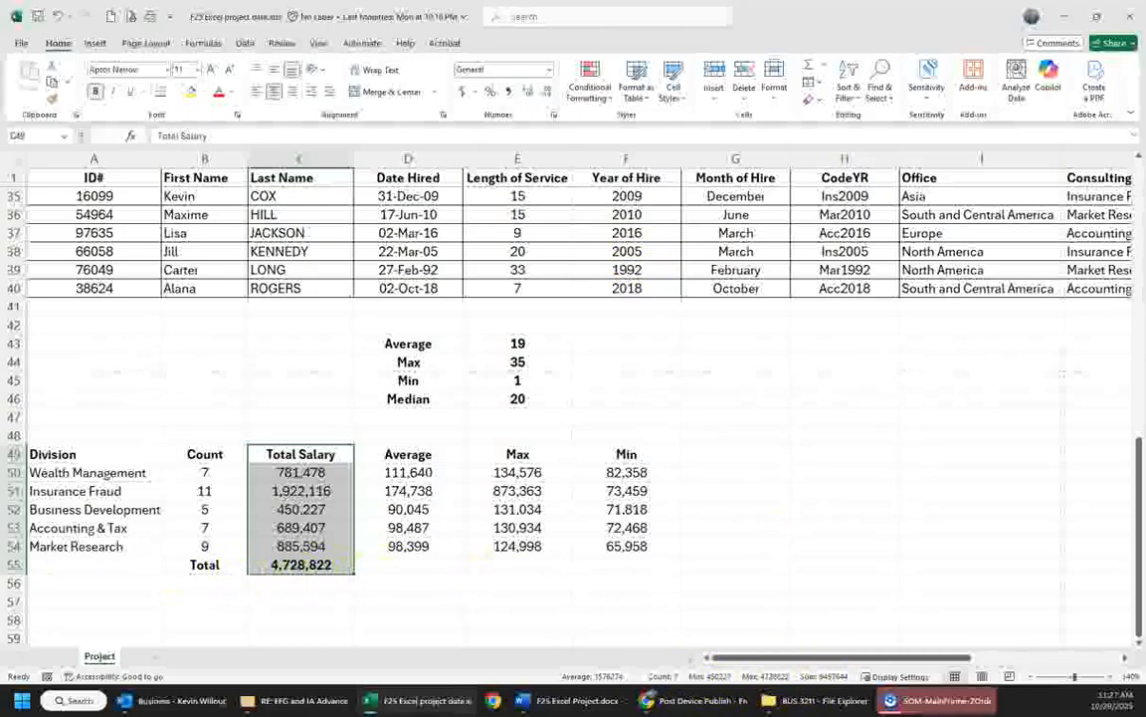
- Enter the column header Europe in G49, beside the Min header
key("alt+Tab")
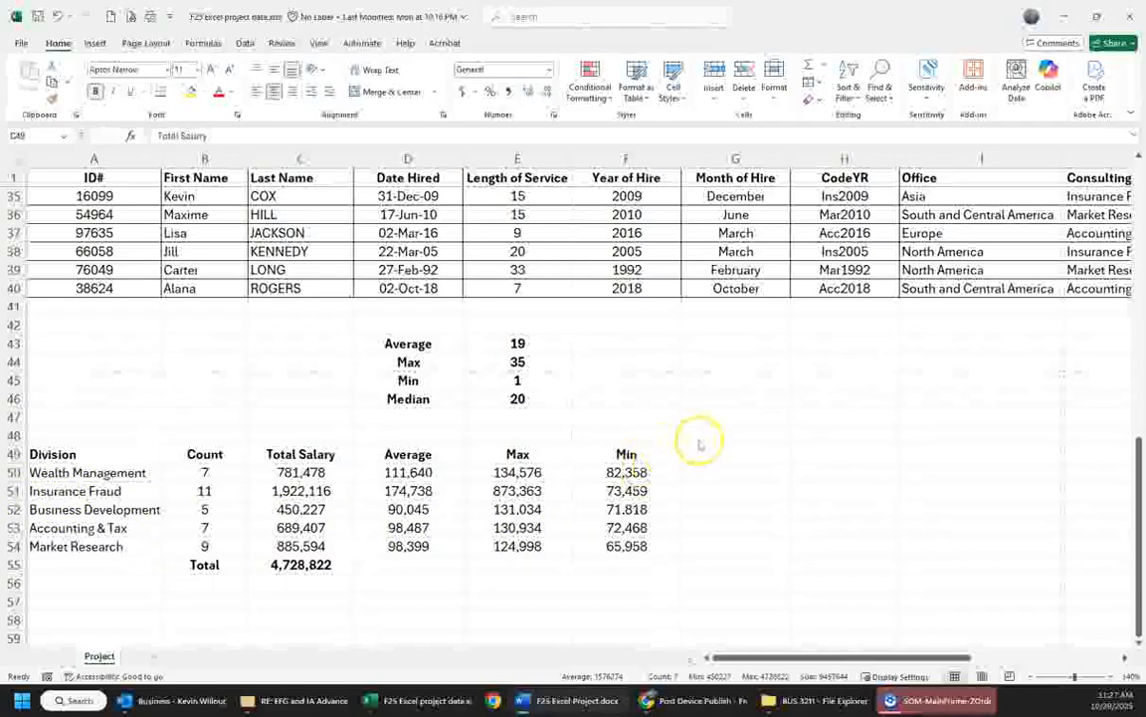
left_click(735, 455)
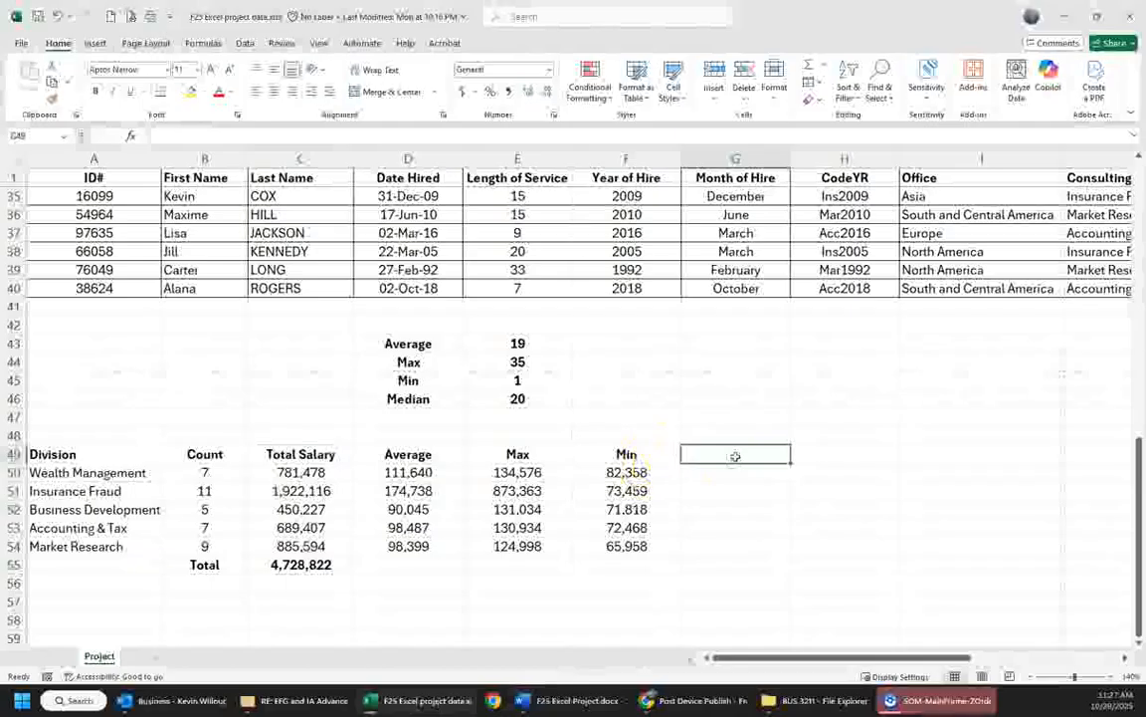
type("Euro")
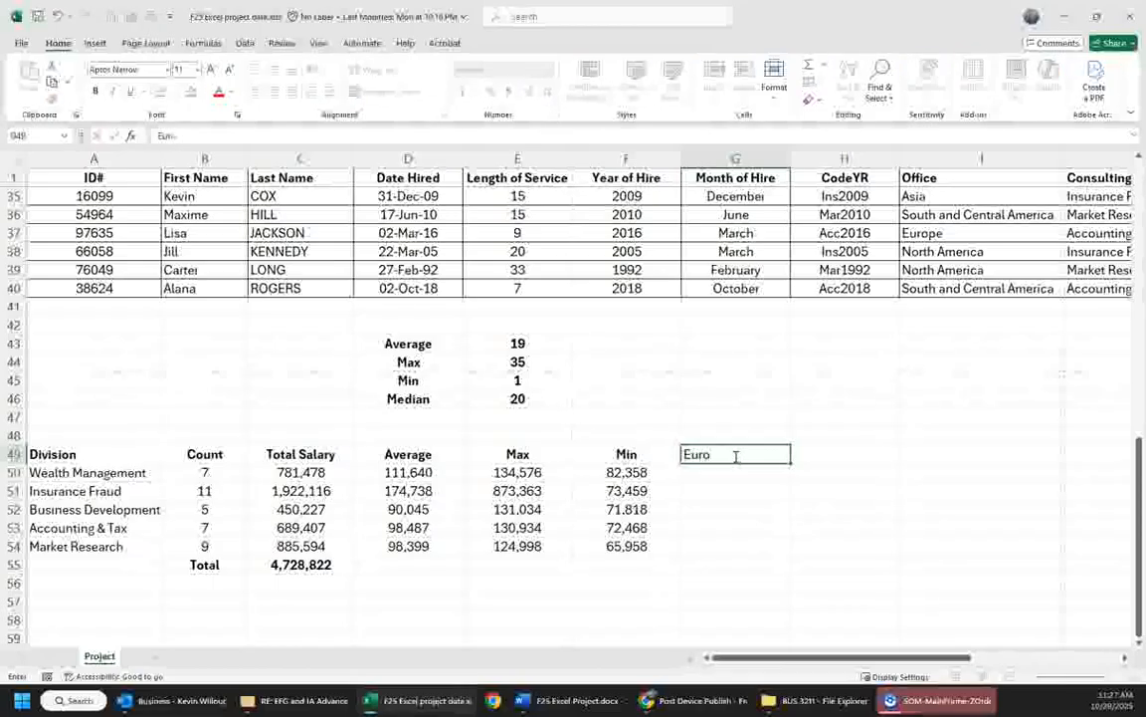
type("pe")
key("Return")
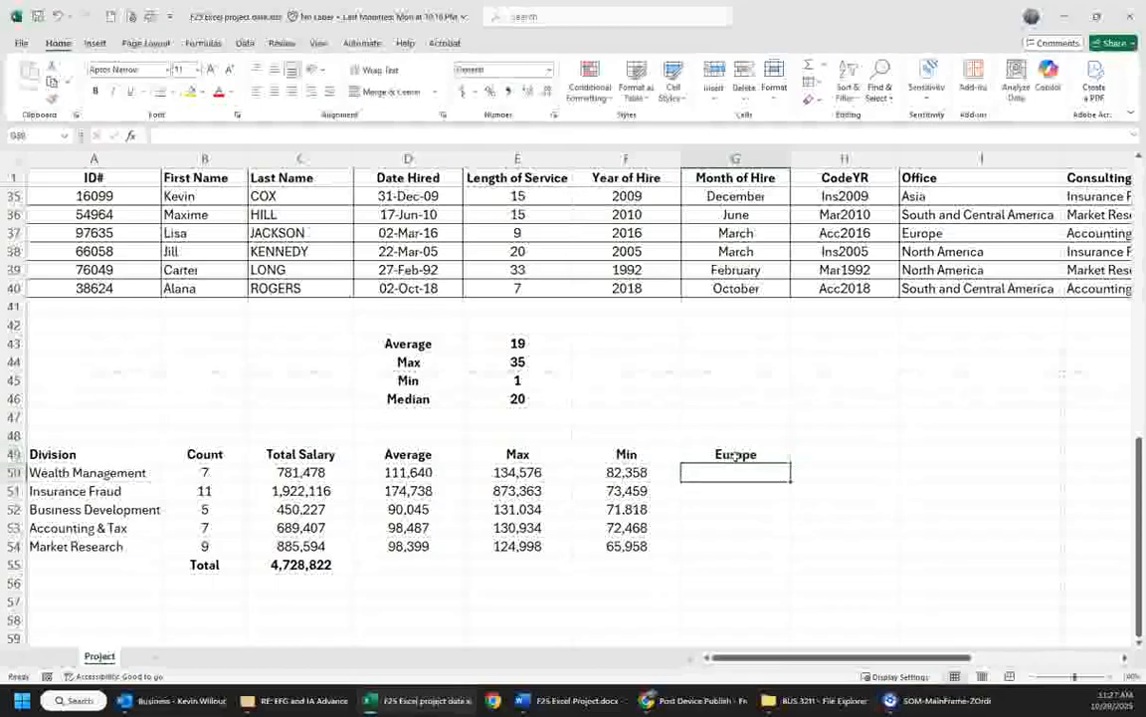
- Start a SUMIFS formula in G50 with the Salary cells L2:L40 as the sum range
type("=sumifs")
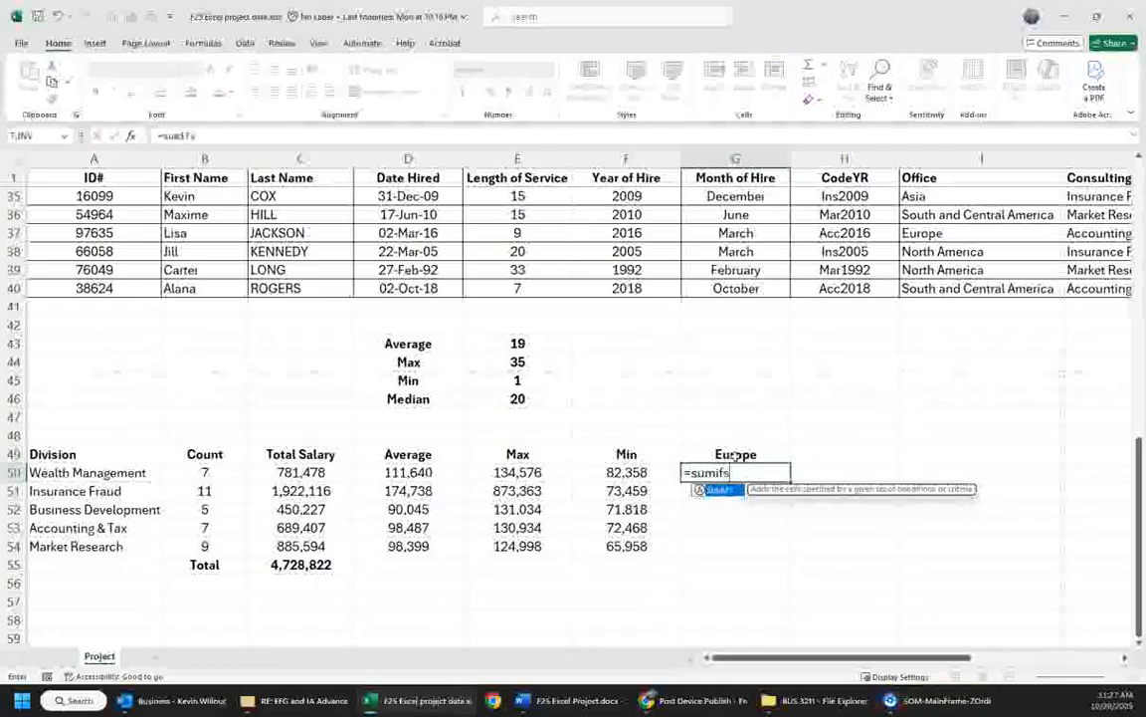
type("(")
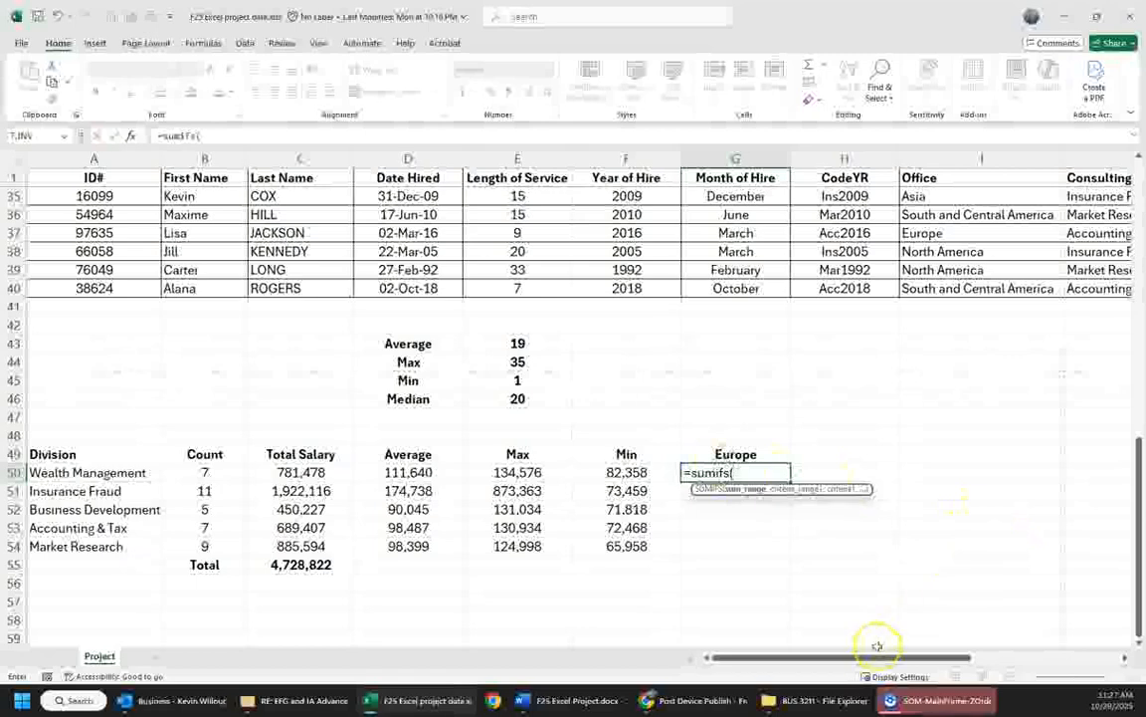
left_click_drag(864, 662, 951, 656)
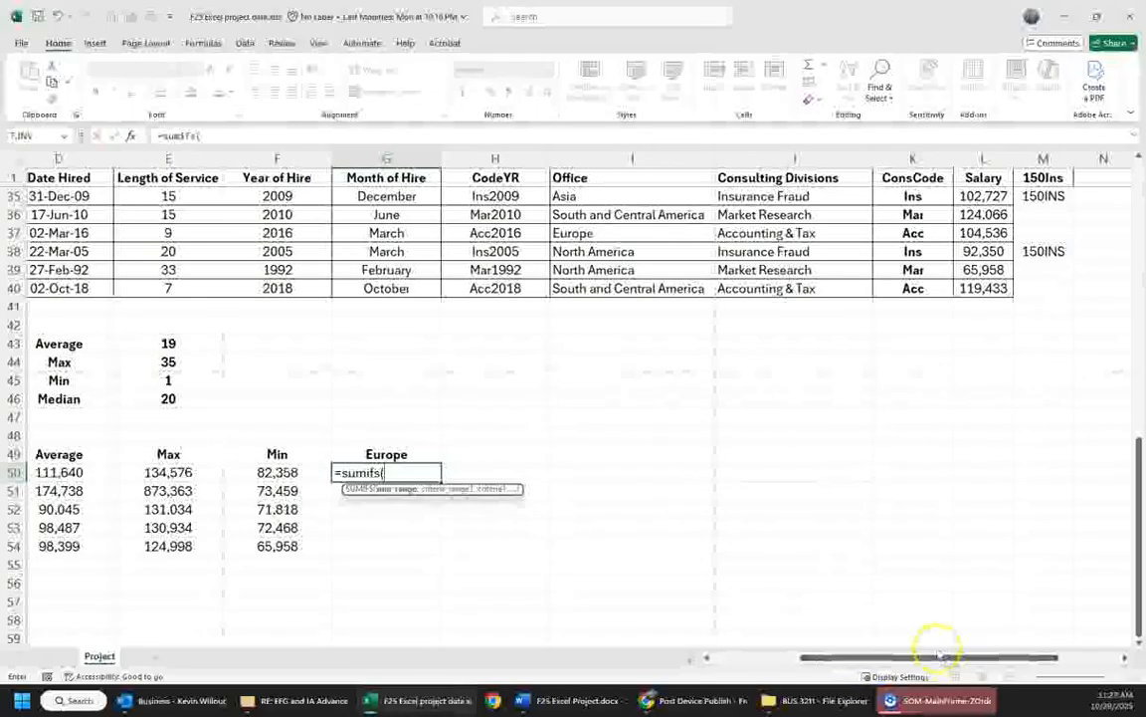
left_click_drag(983, 288, 984, 66)
left_click_drag(986, 167, 985, 189)
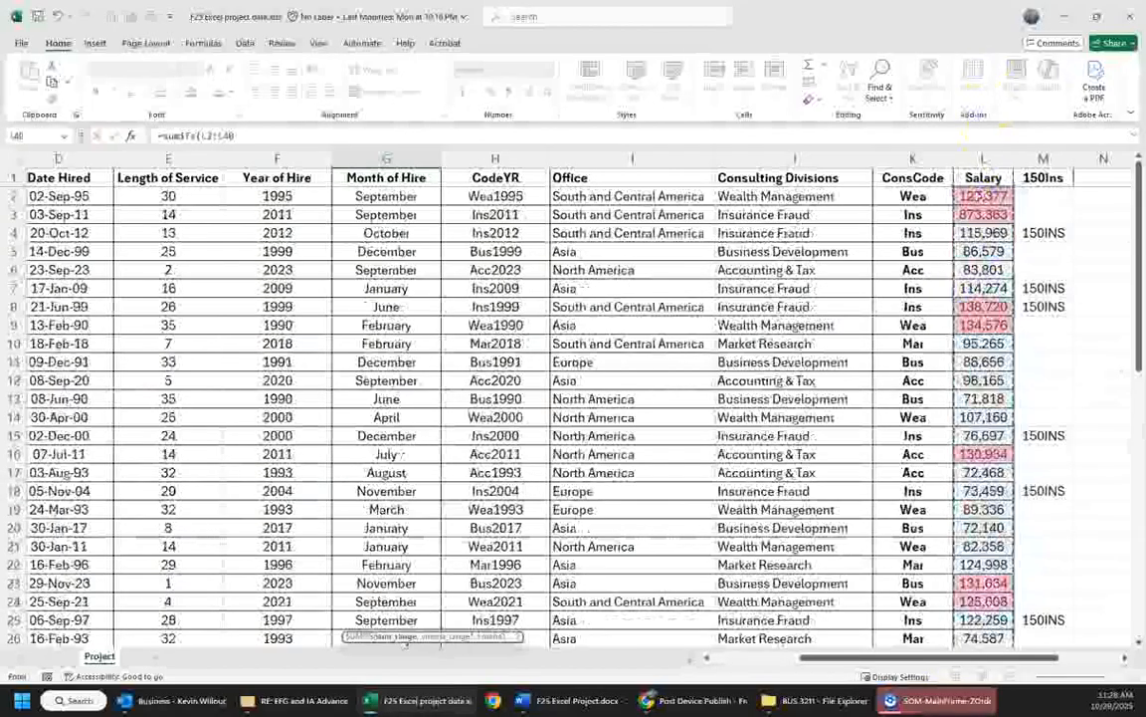
type(",")
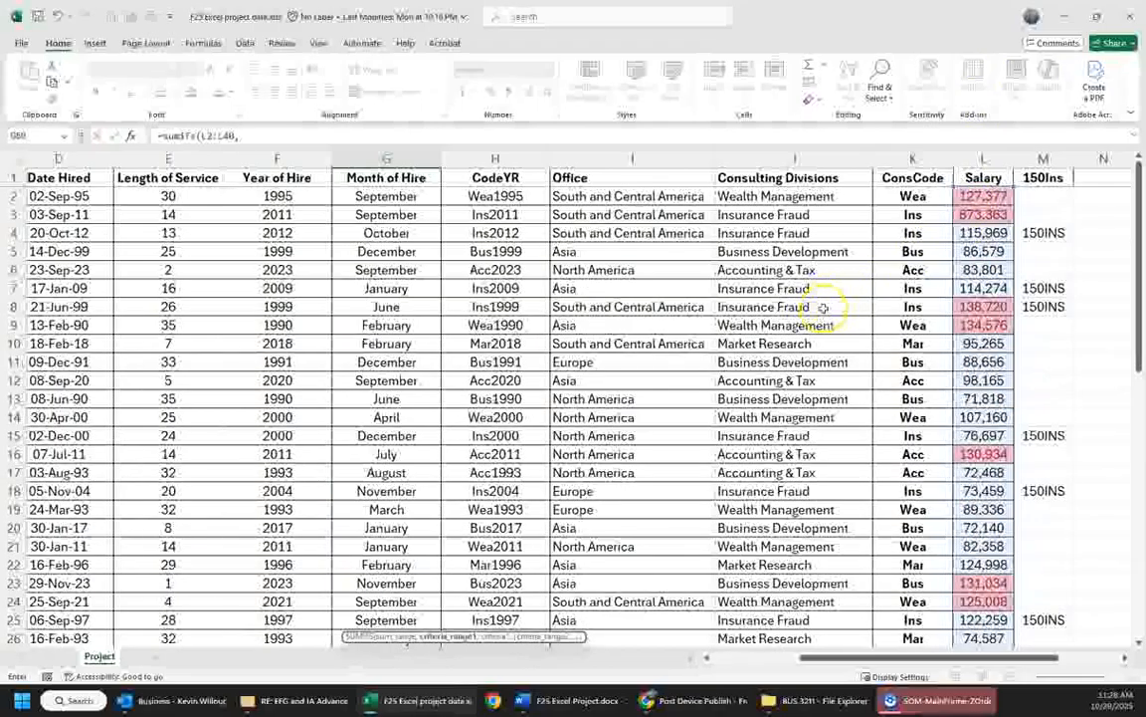
- Add Consulting Divisions J2:J40 as the first criteria range and the division name in A50 as its criterion
scroll(709, 369, "down", 8)
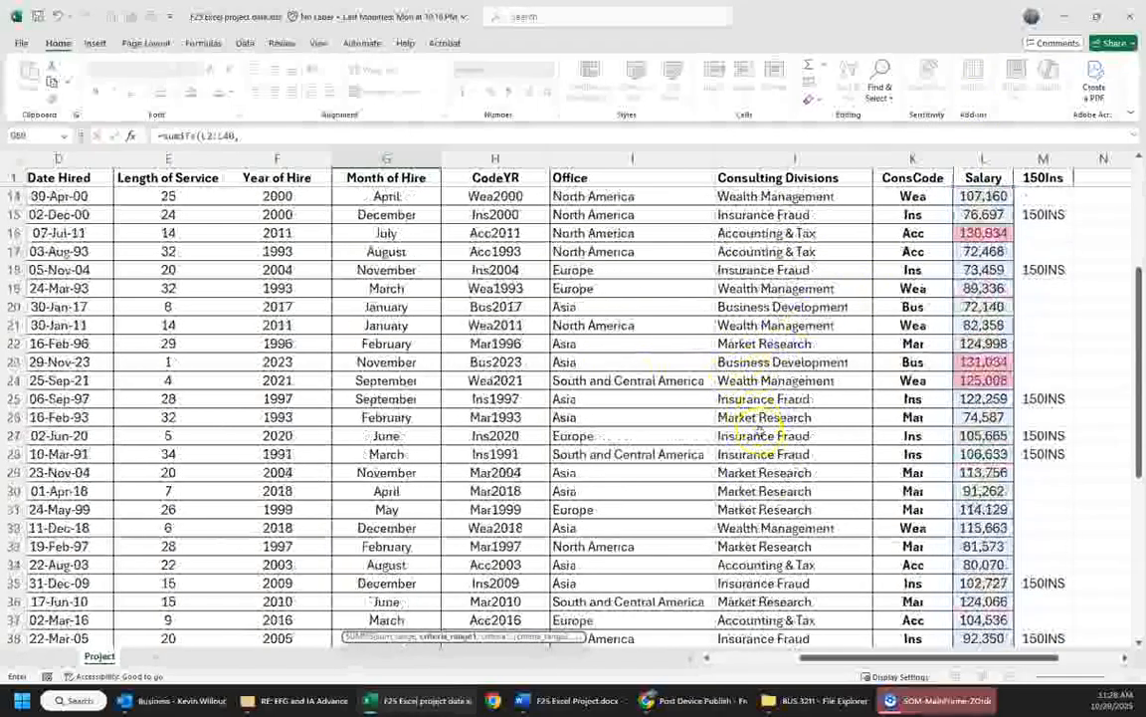
left_click_drag(769, 456, 799, 195)
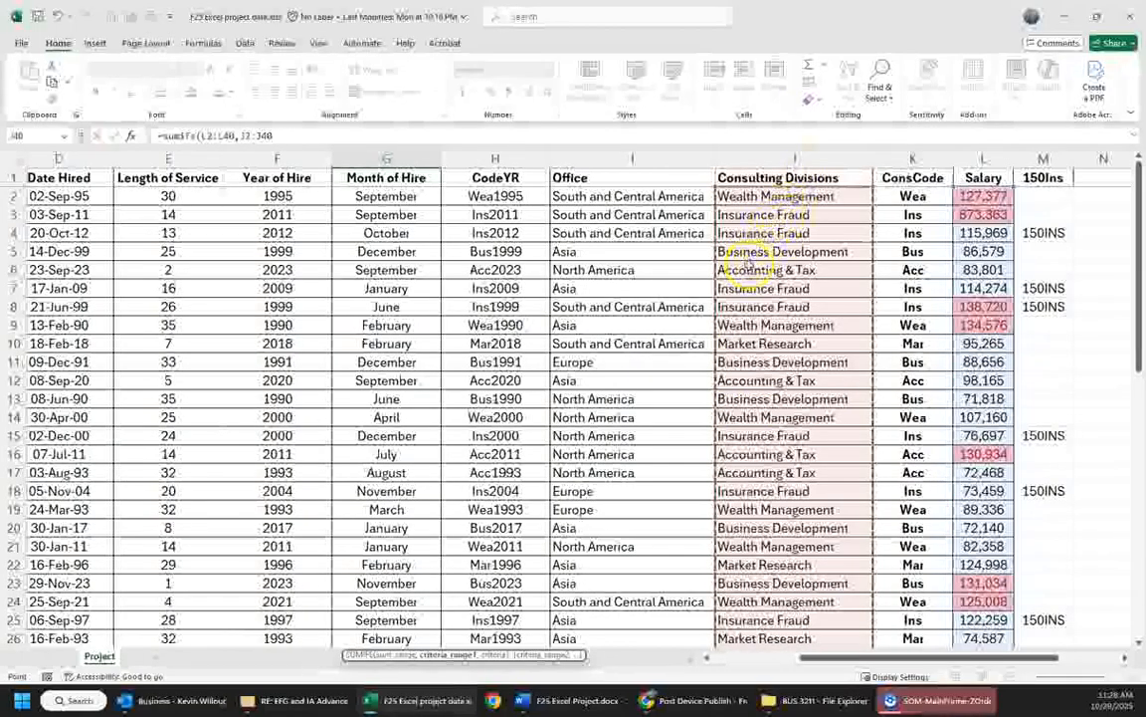
type(",")
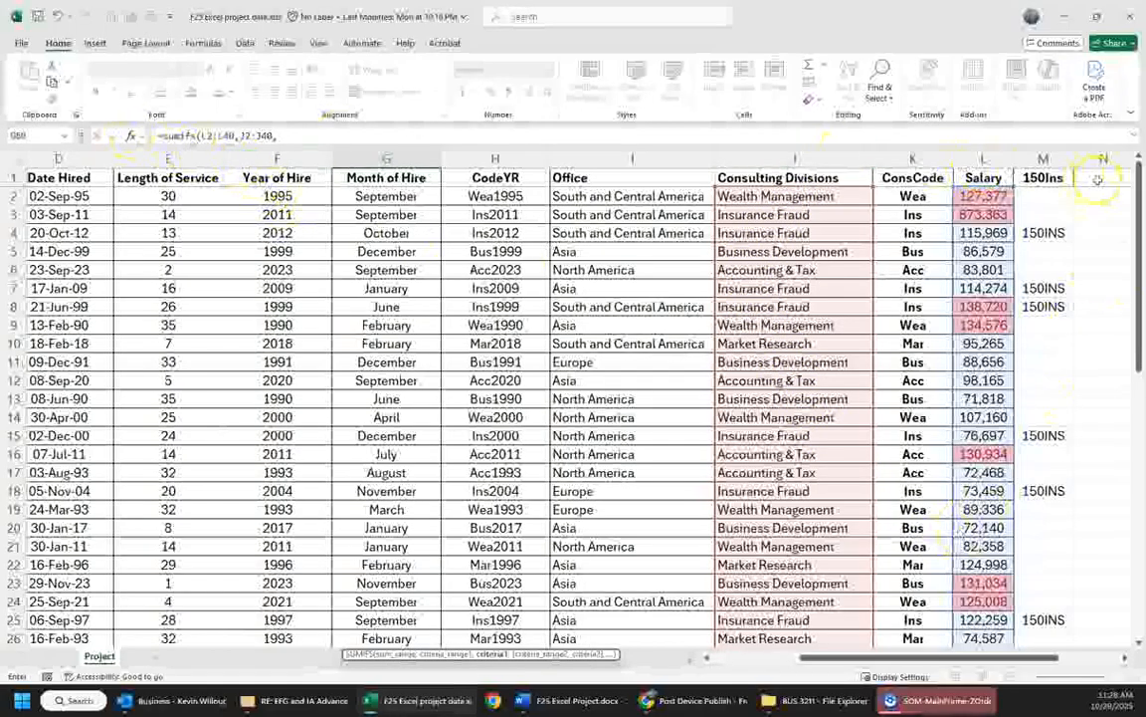
scroll(1025, 199, "down", 10)
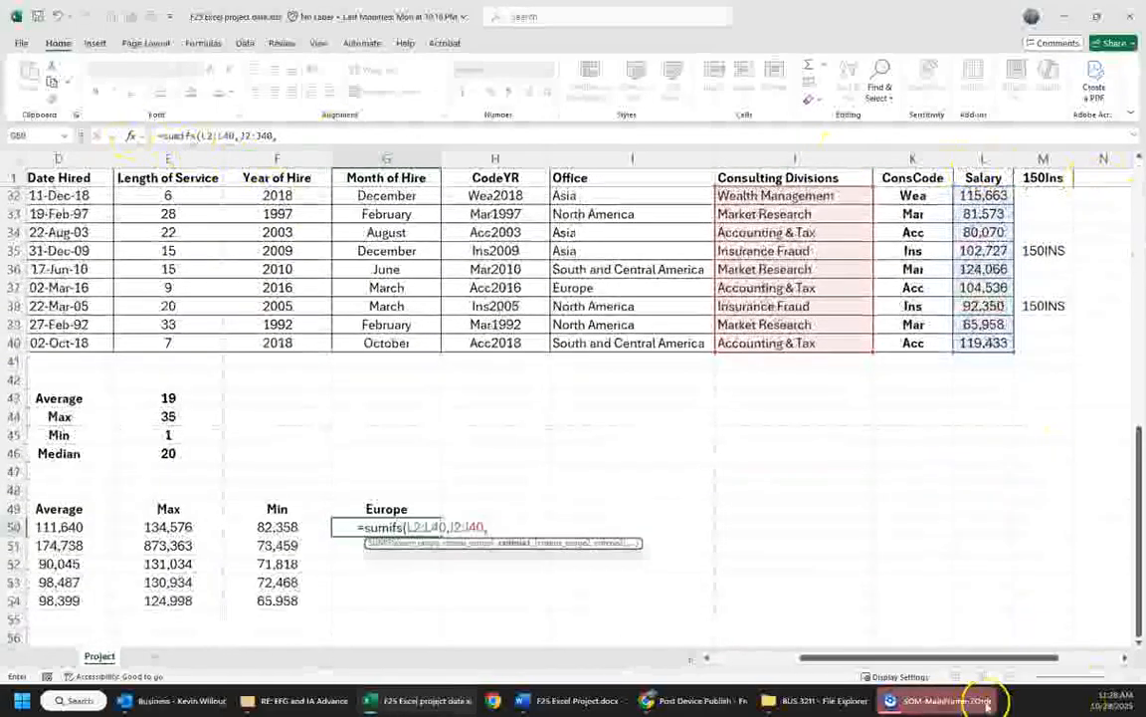
left_click_drag(962, 656, 726, 658)
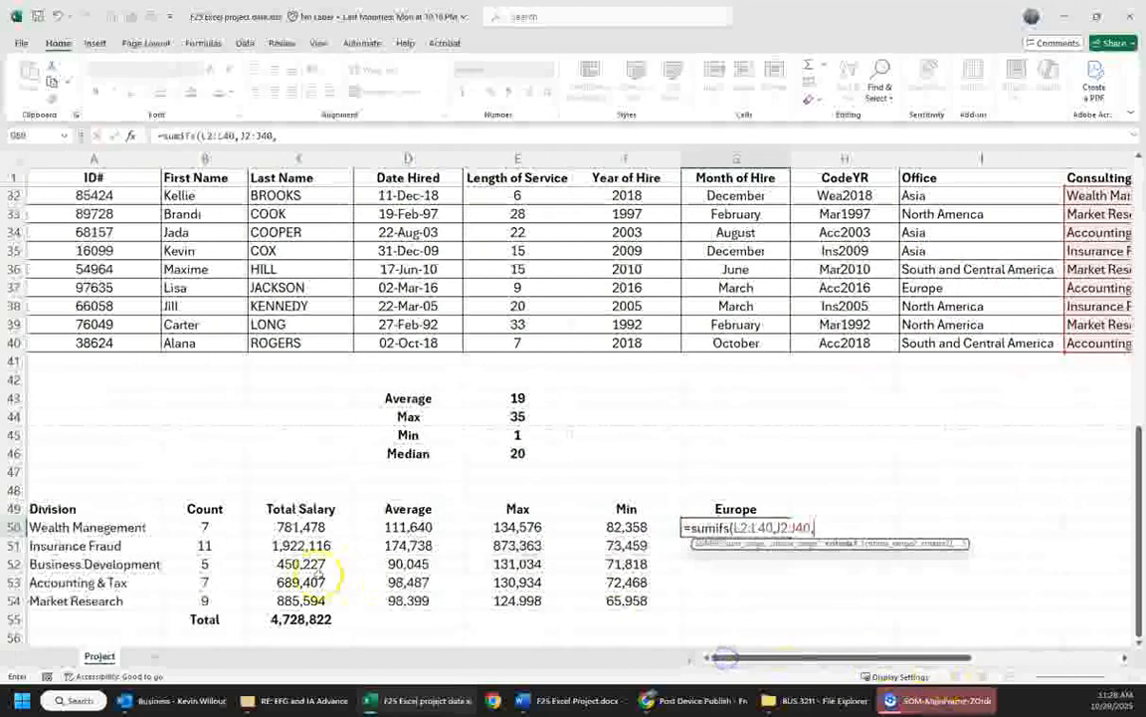
left_click(115, 527)
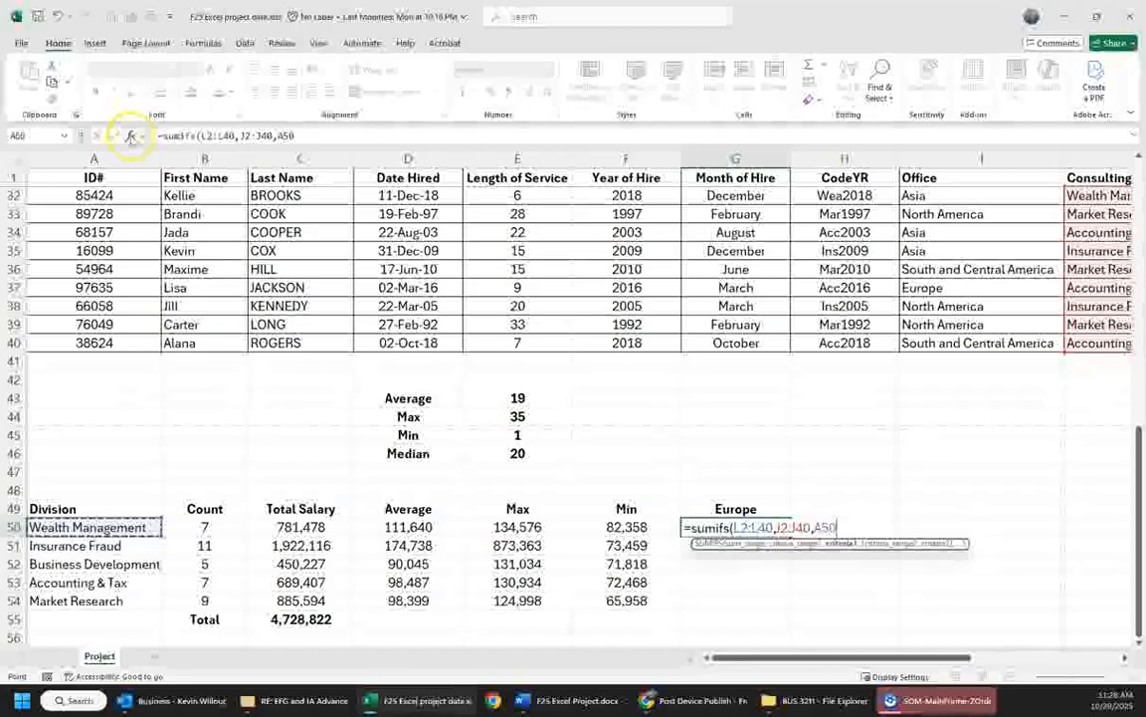
- Add Office cells I2:I40 as the second criteria range and the Europe header G49 as its criterion in the function arguments
left_click(130, 136)
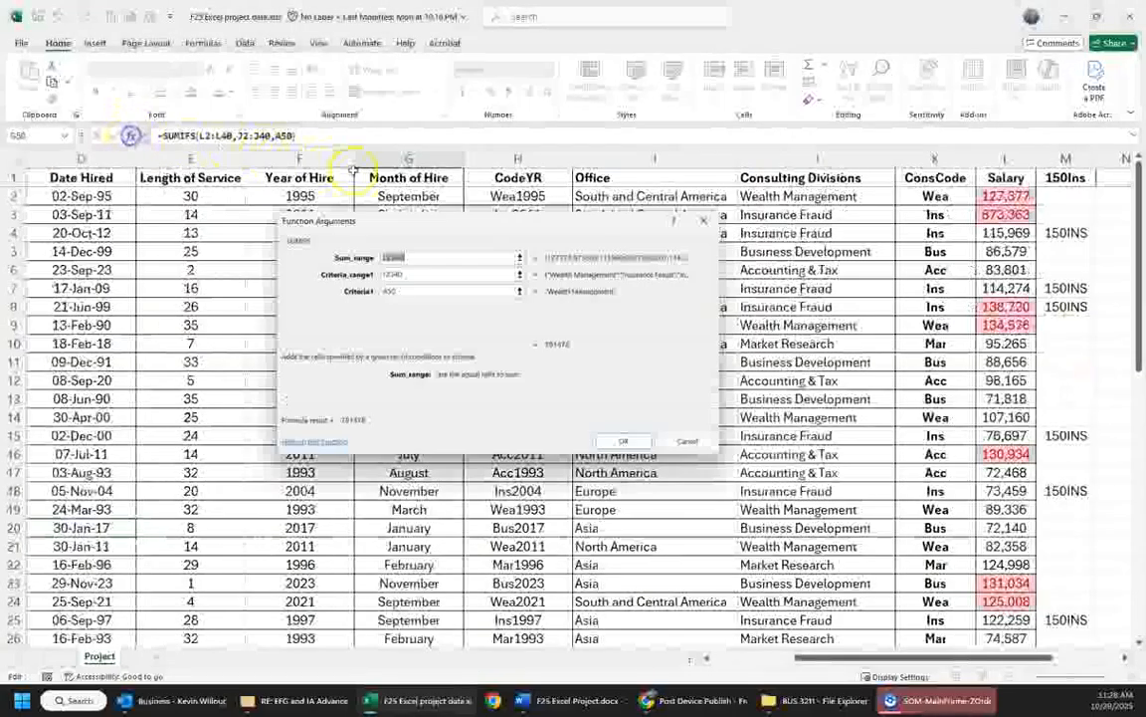
left_click(416, 296)
left_click(409, 310)
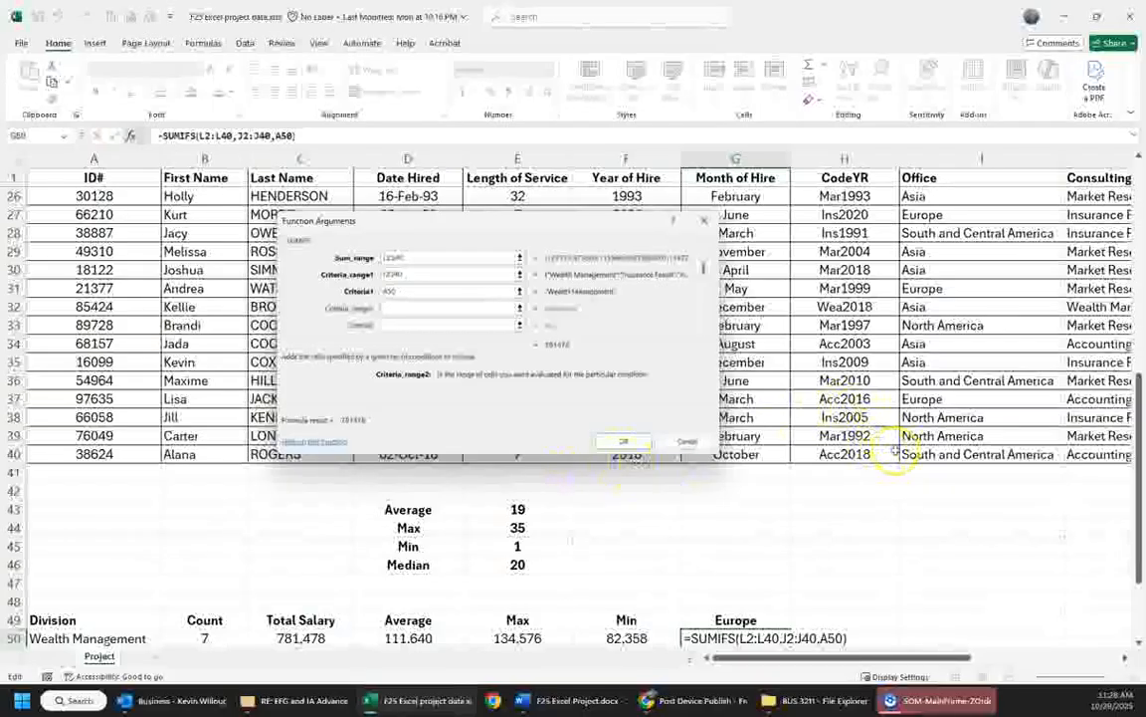
left_click_drag(945, 454, 935, 187)
left_click(411, 324)
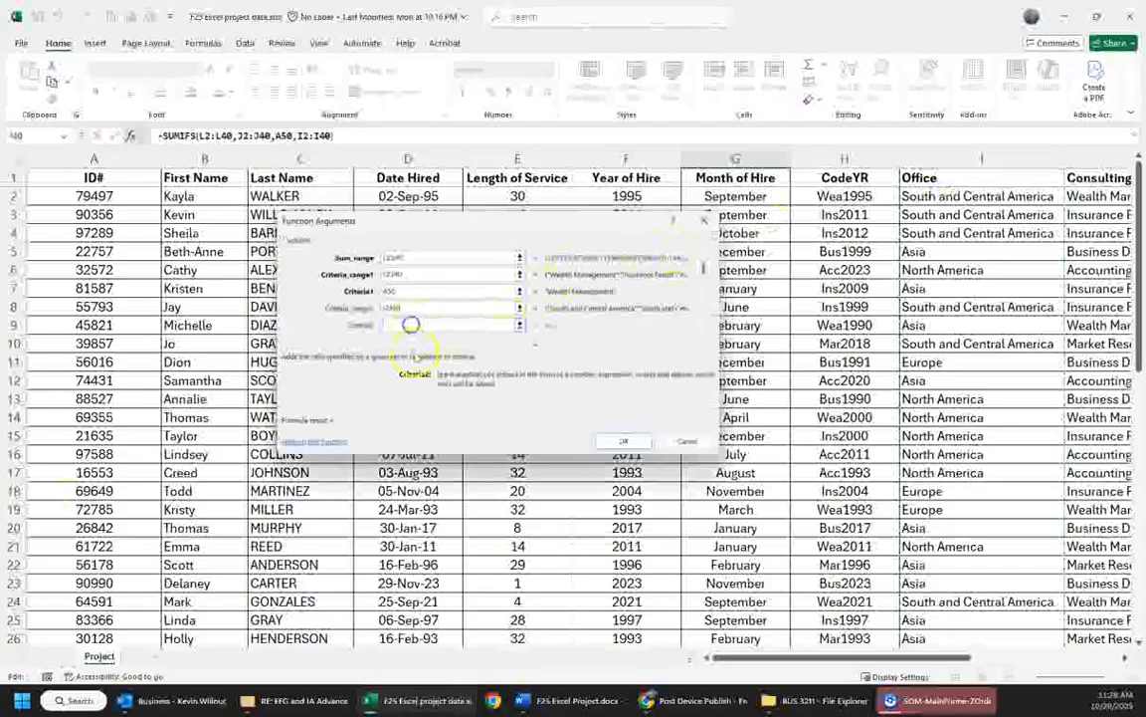
scroll(448, 434, "down", 9)
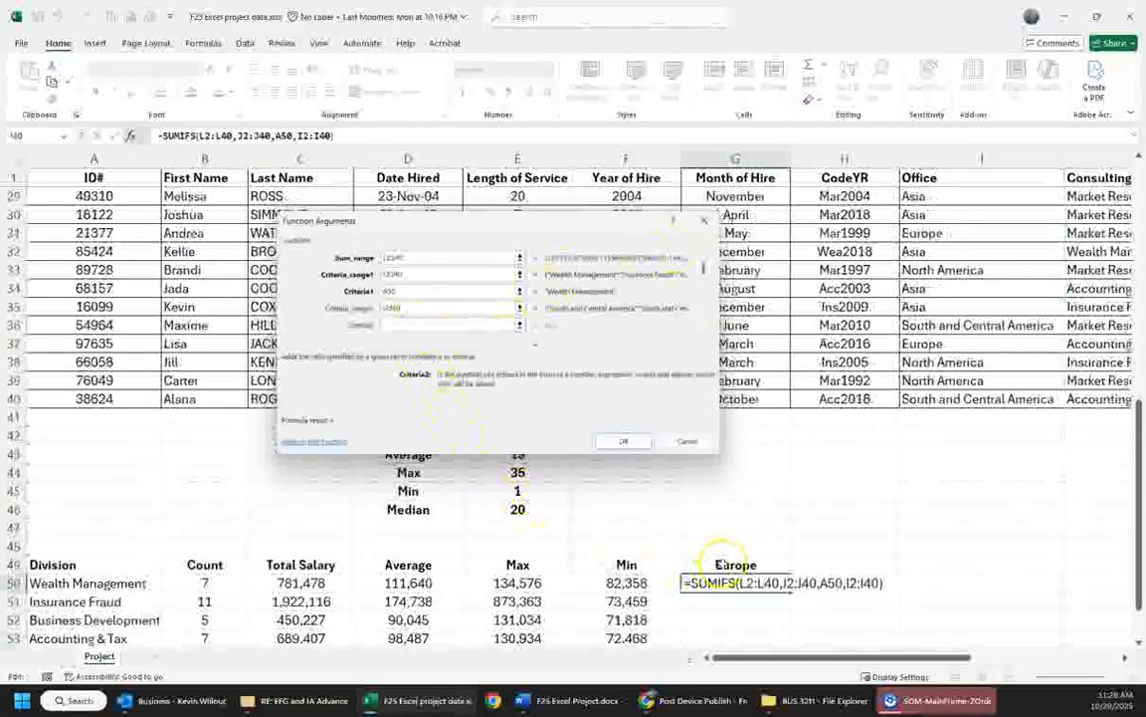
left_click(723, 563)
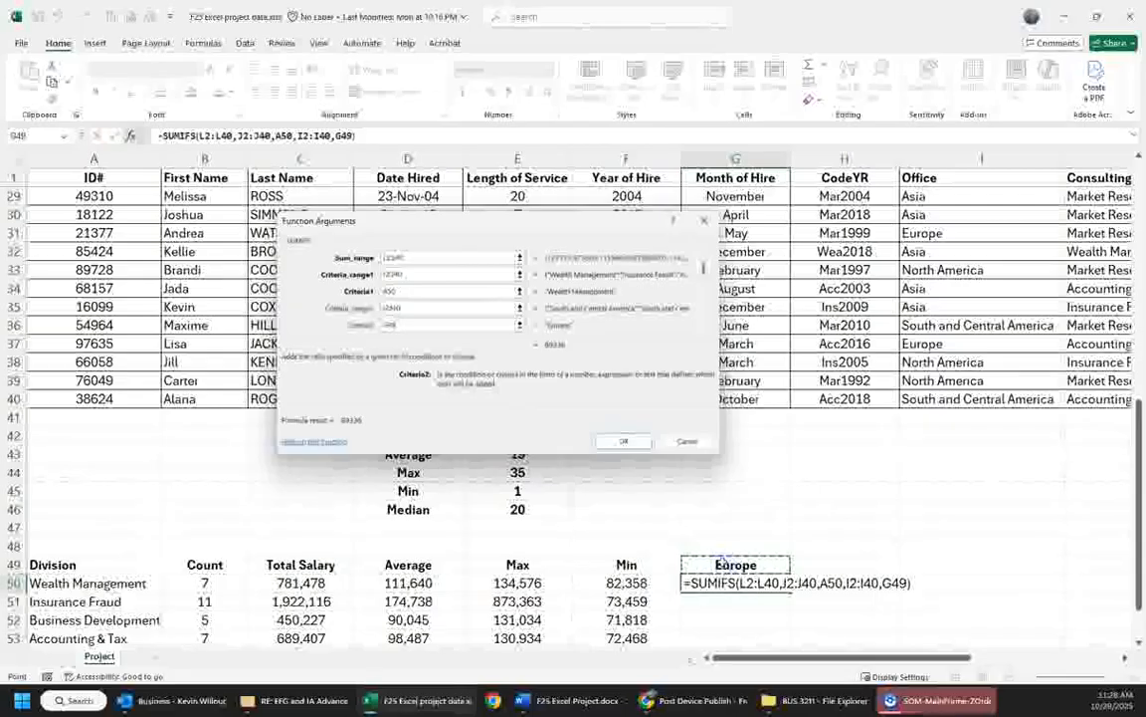
- Make the SUMIFS references $L$2:$L$40, $J$2:$J$40, $I$2:$I$40 and $G$49 absolute and complete the formula in G50
left_click(402, 257)
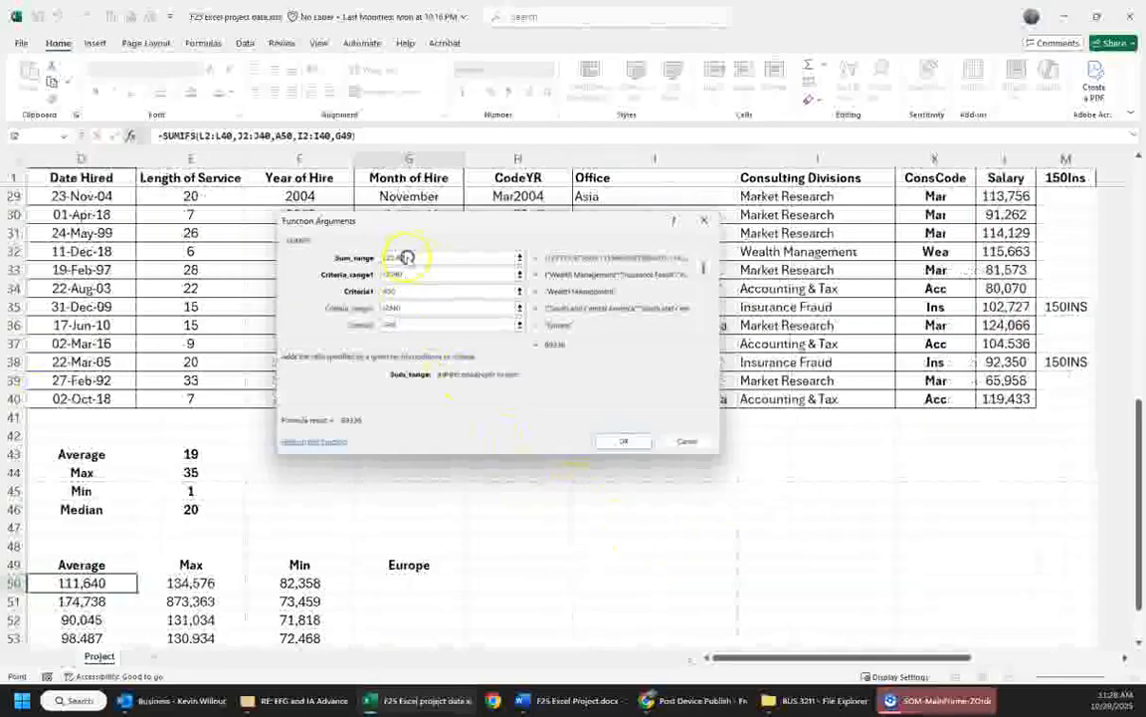
key("F4")
left_click(391, 270)
key("F4")
left_click(391, 309)
key("F4")
left_click(396, 325)
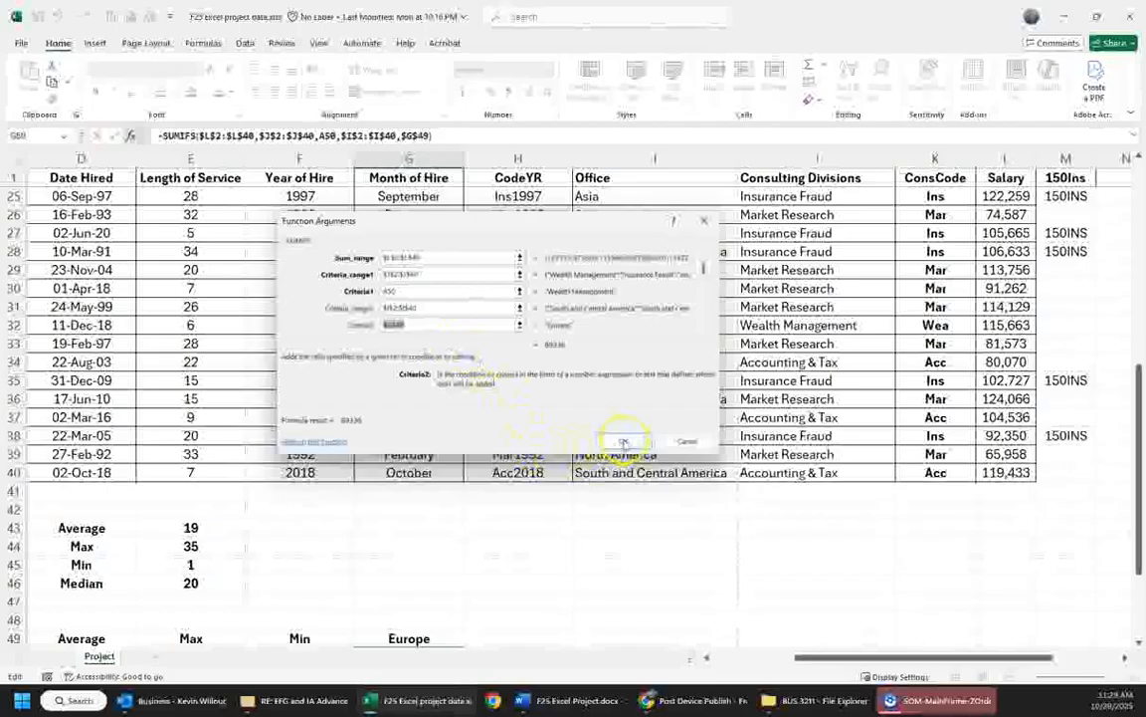
left_click(624, 441)
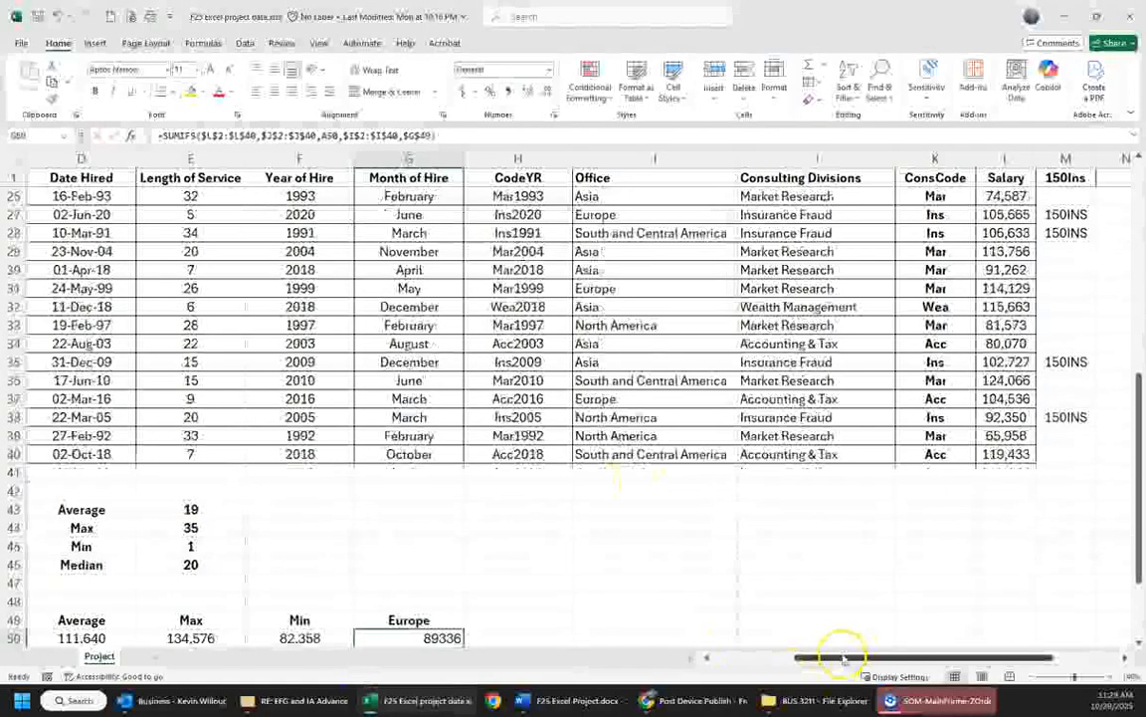
- Copy the number format of F50 to G50 and fill the Europe formula down to G54
left_click_drag(844, 660, 726, 655)
scroll(703, 576, "down", 3)
left_click(626, 472)
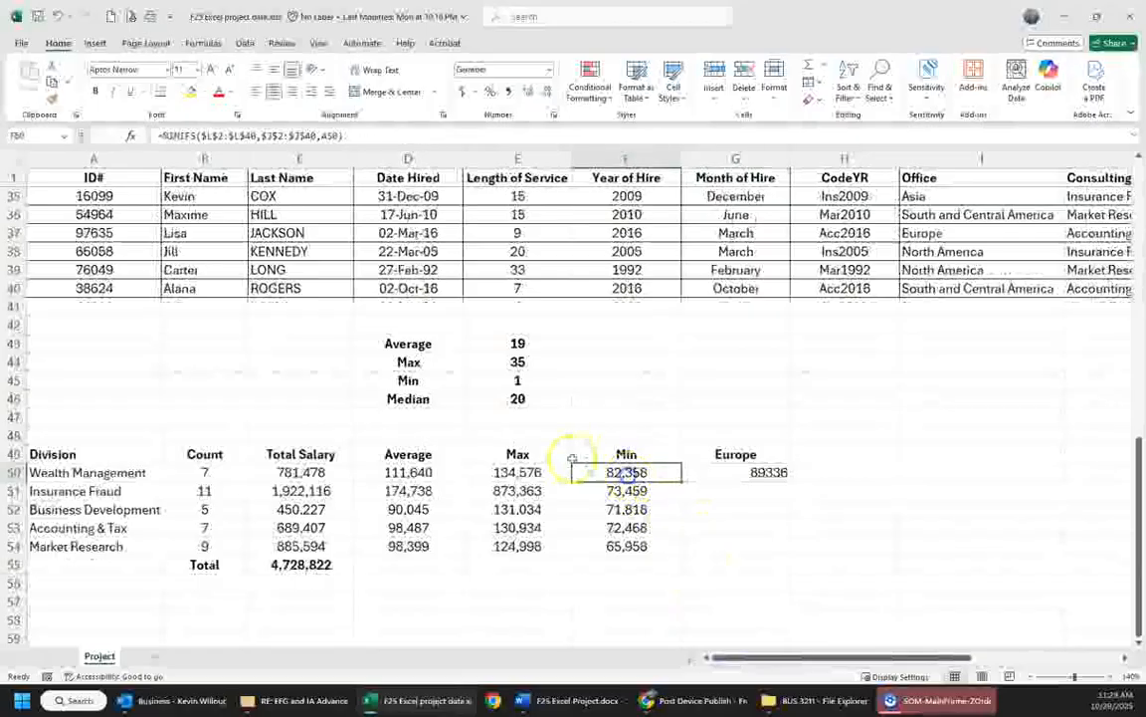
left_click(52, 99)
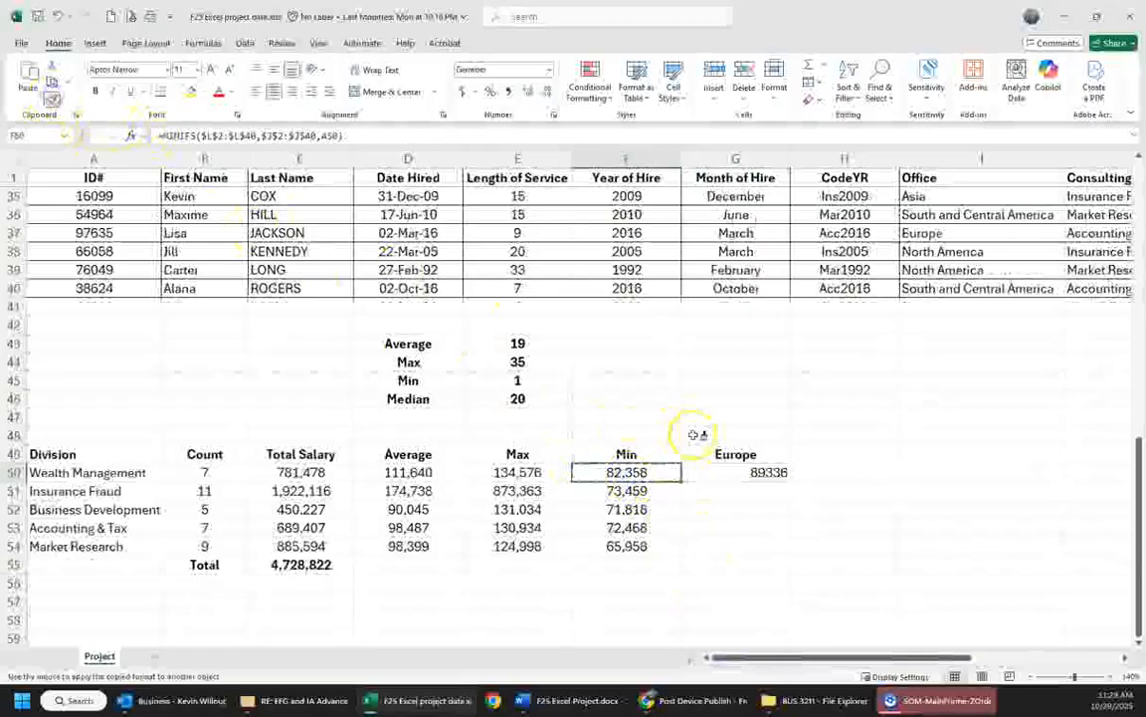
left_click(756, 471)
mouse_move(756, 472)
left_mouse_down()
mouse_move(791, 481)
mouse_move(791, 550)
left_mouse_up()
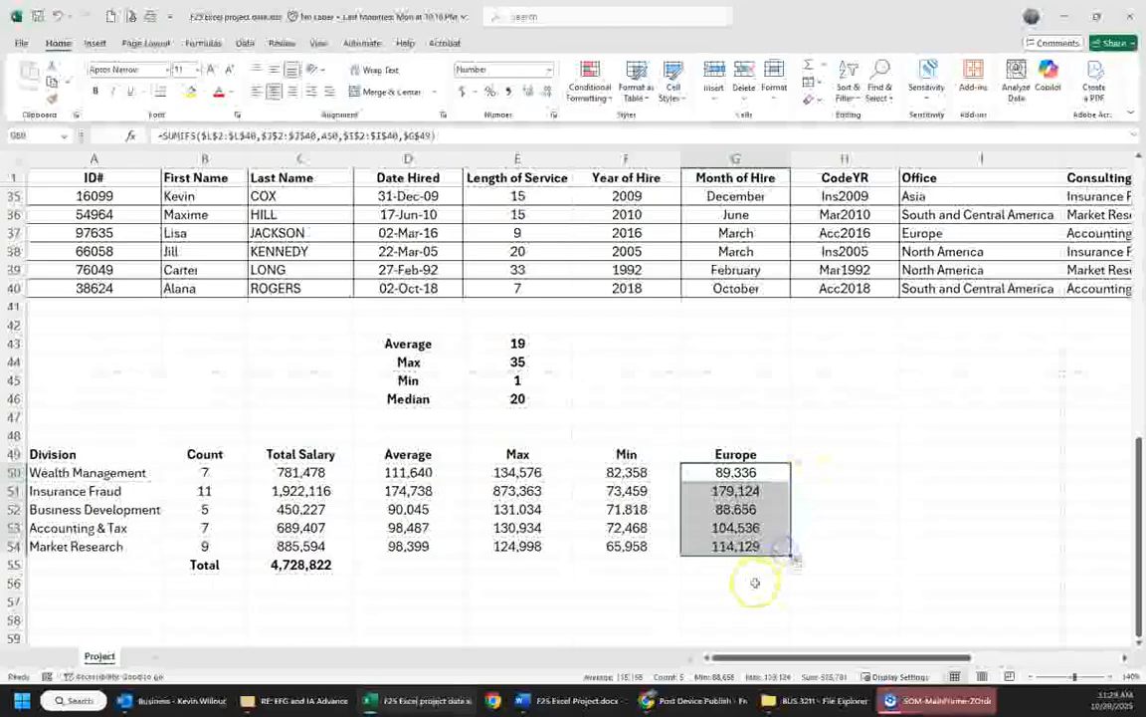
- Test the office criterion by changing the header in G49 to Asia and back to Europe
left_click(725, 595)
left_click(727, 454)
type("A")
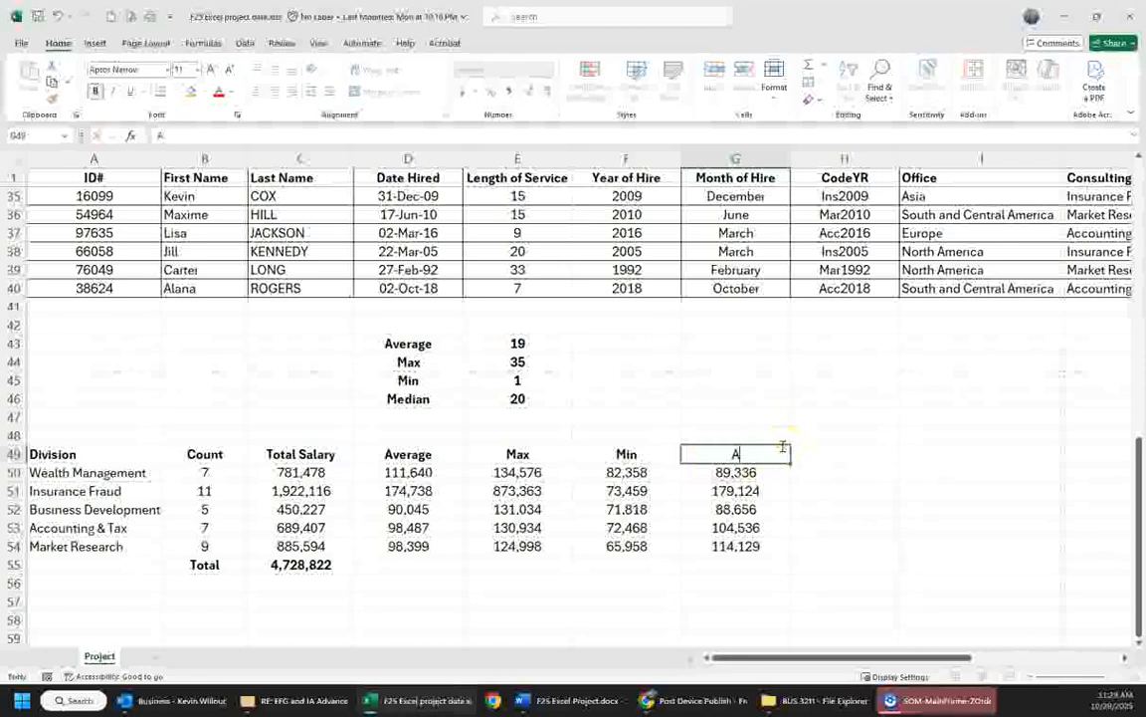
type("sia")
key("Return")
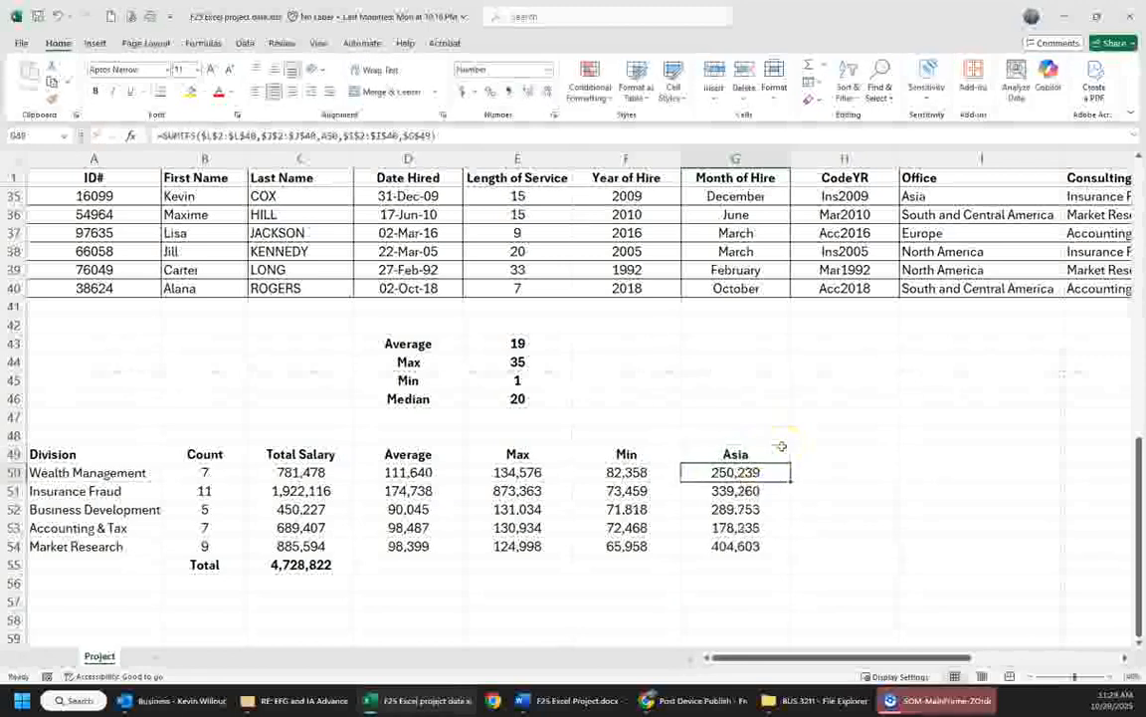
left_click(783, 447)
type("E")
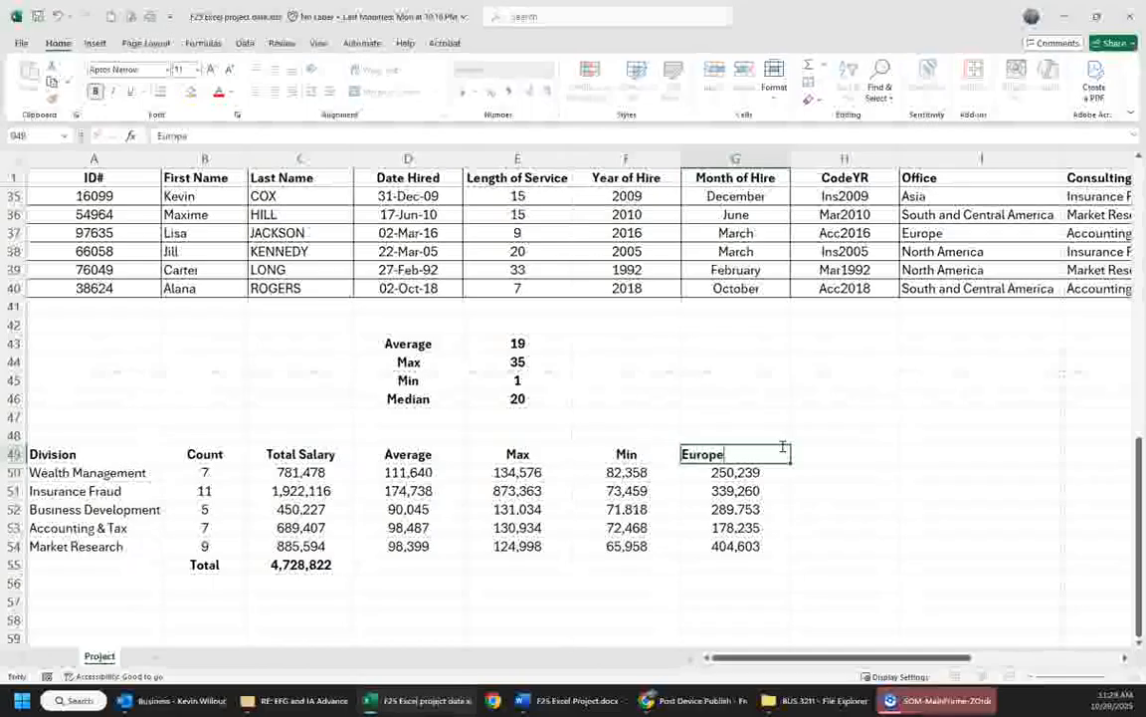
type("urope")
key("Return")
- Enter the label Total in F55, next to the cell below the Europe sums
key("Down")
key("Down")
key("Down")
key("Down")
key("Down")
key("Left")
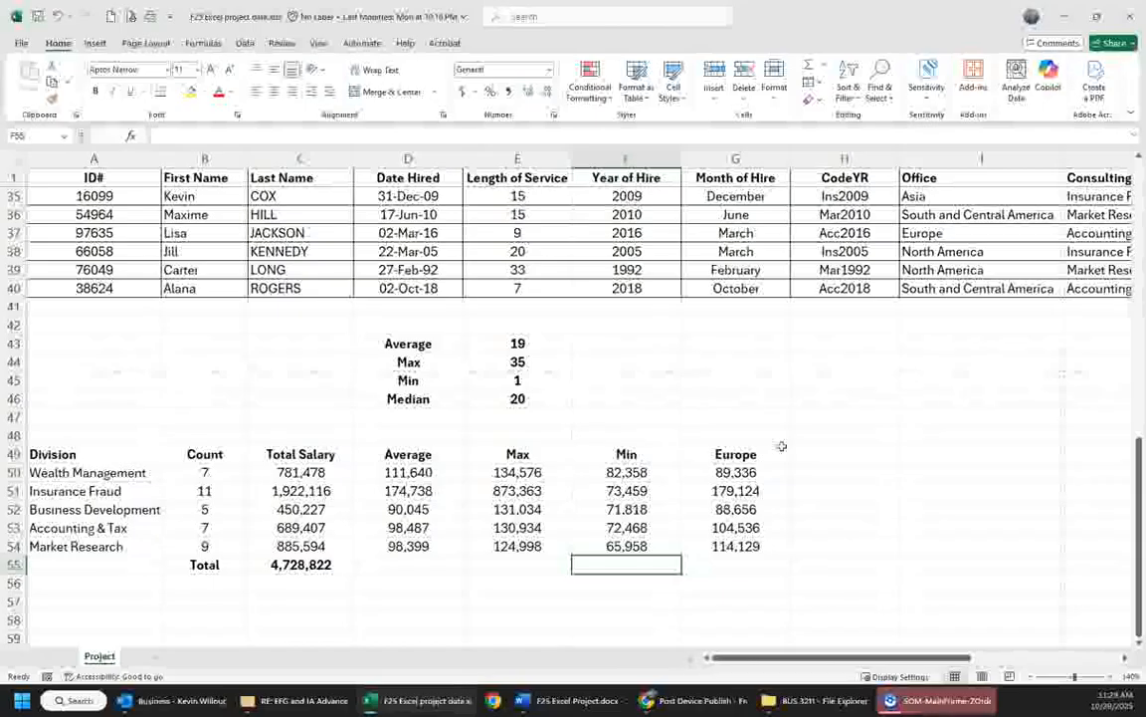
type("To")
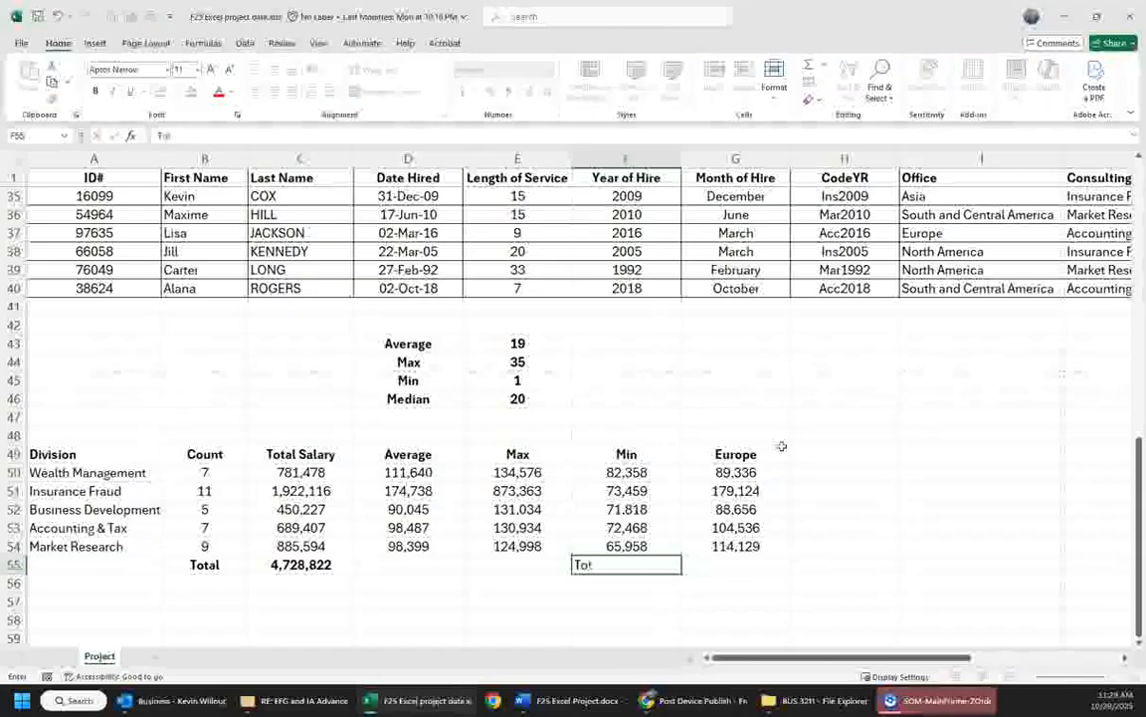
- Copy the formatted Total label and sum formula from B55:C55 to F55:G55
key("Left")
key("Left")
key("Left")
key("Left")
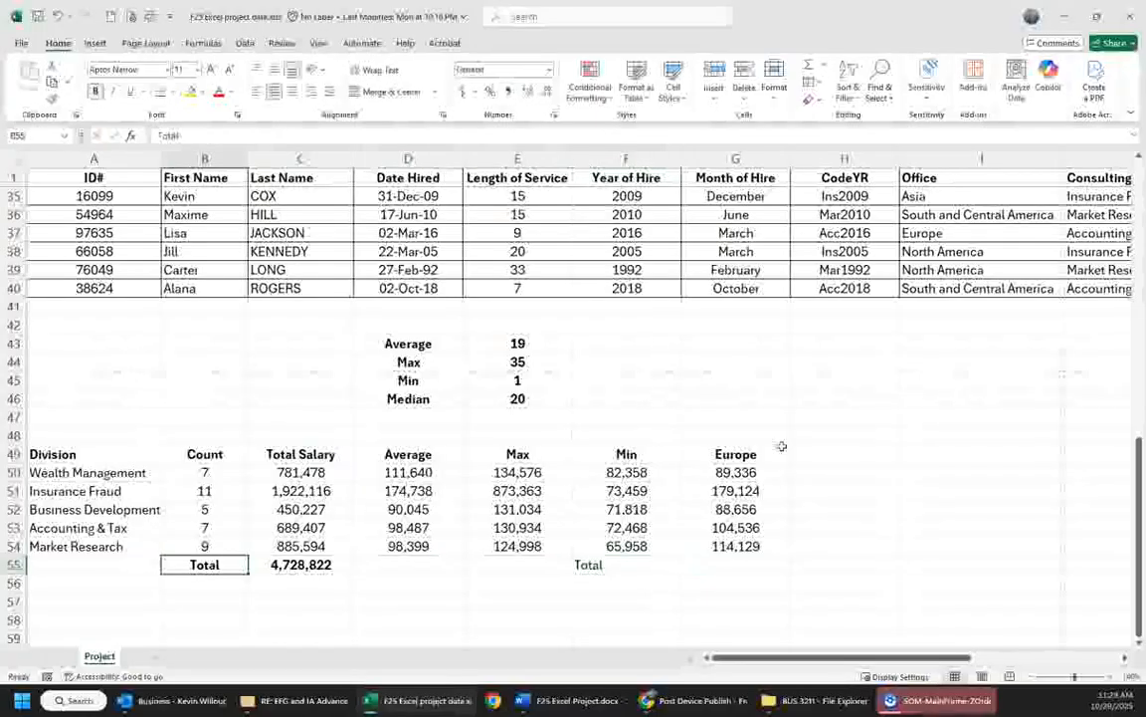
key("shift+Right")
key("ctrl+c")
key("Right")
key("Right")
key("Right")
key("Right")
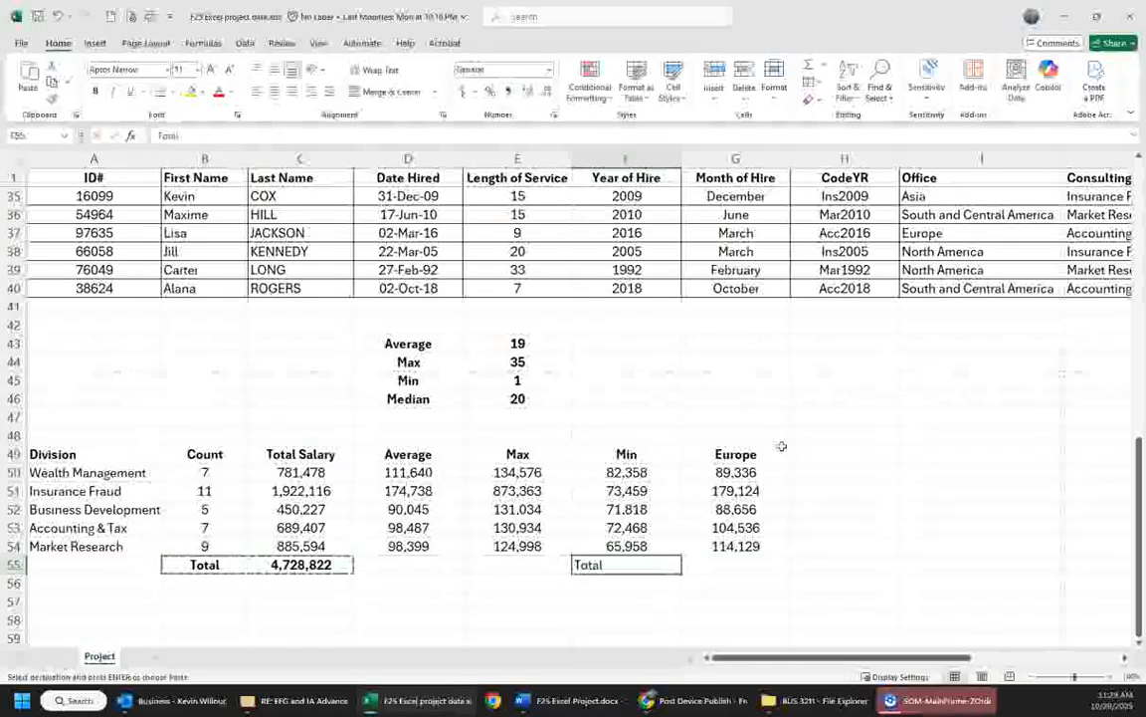
key("ctrl+v")
- Enter the label Percentage in F56 and make it bold
key("Right")
key("Down")
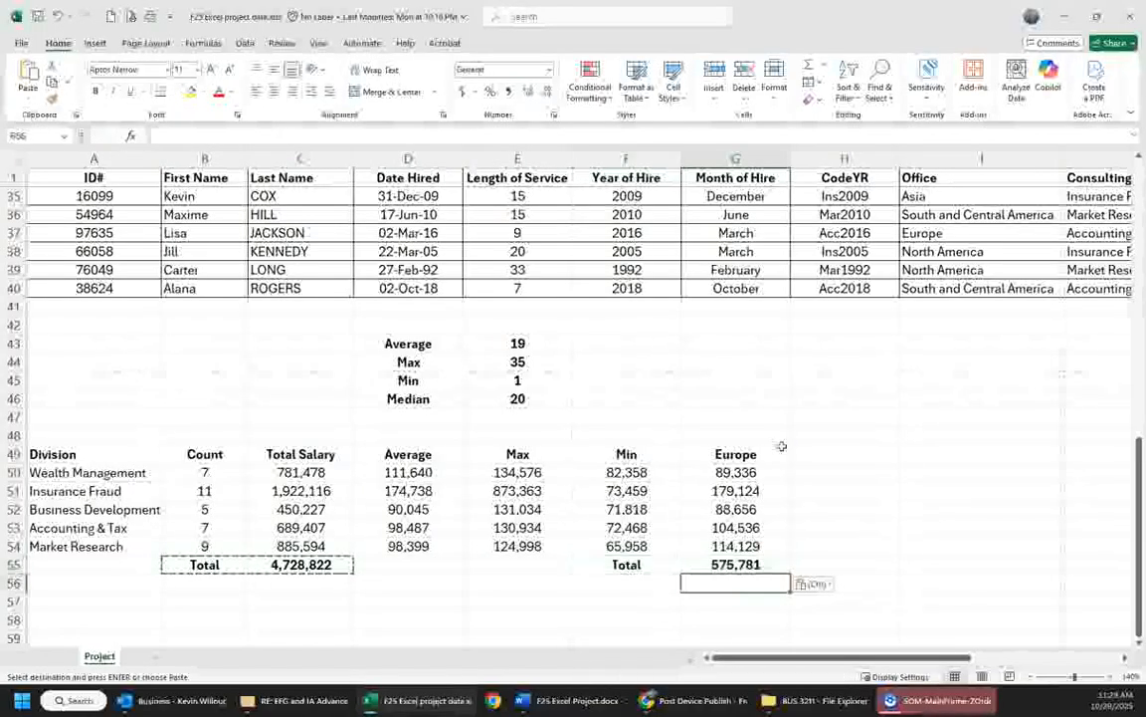
key("Left")
type("Per")
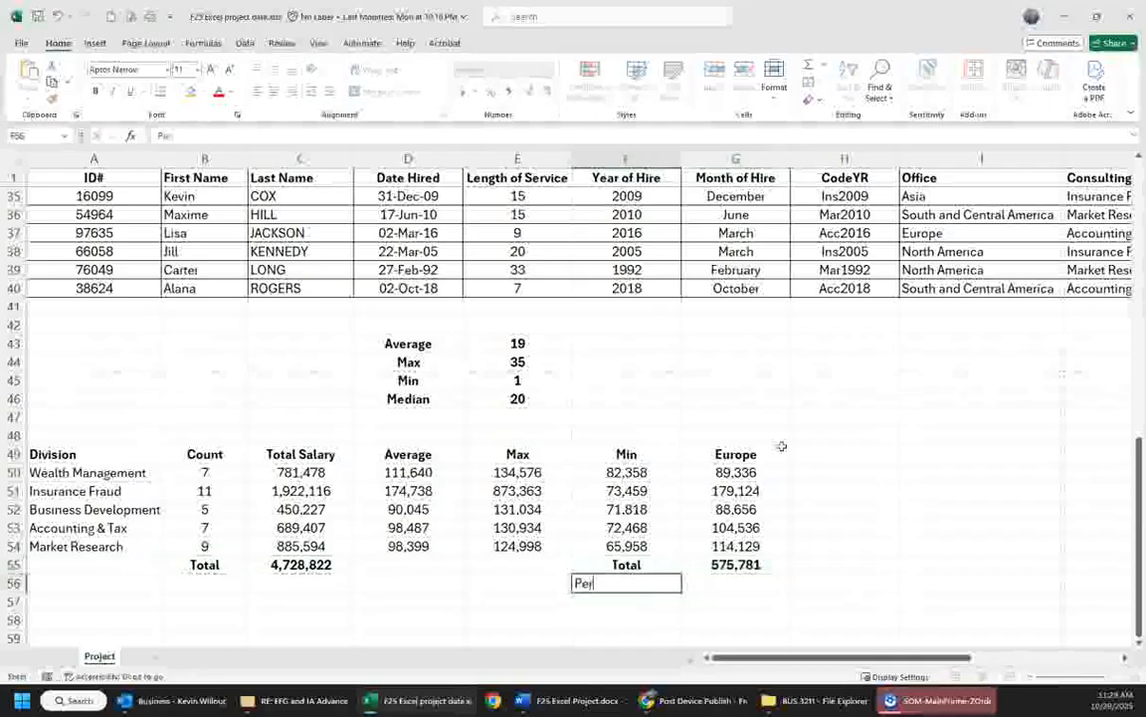
type("centage")
key("Right")
key("Left")
key("ctrl+b")
- Calculate Europe's share of the total salary in G56 with =G55/C55 and format it as a percentage
key("Right")
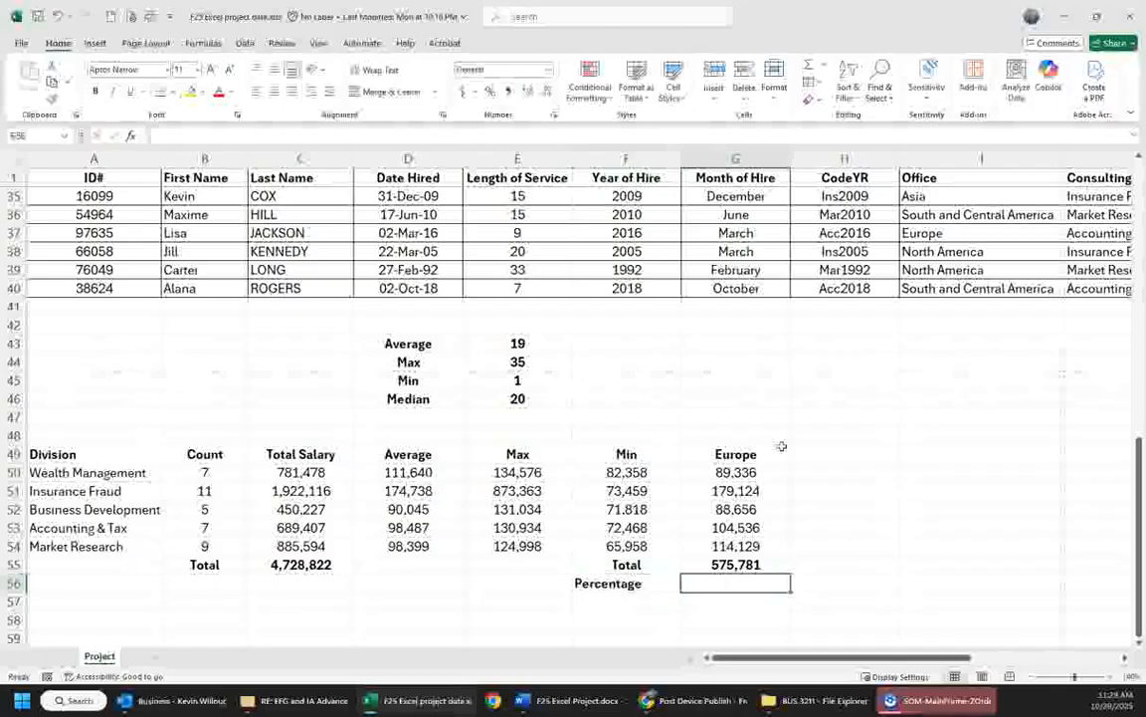
type("=")
key("Up")
type("/")
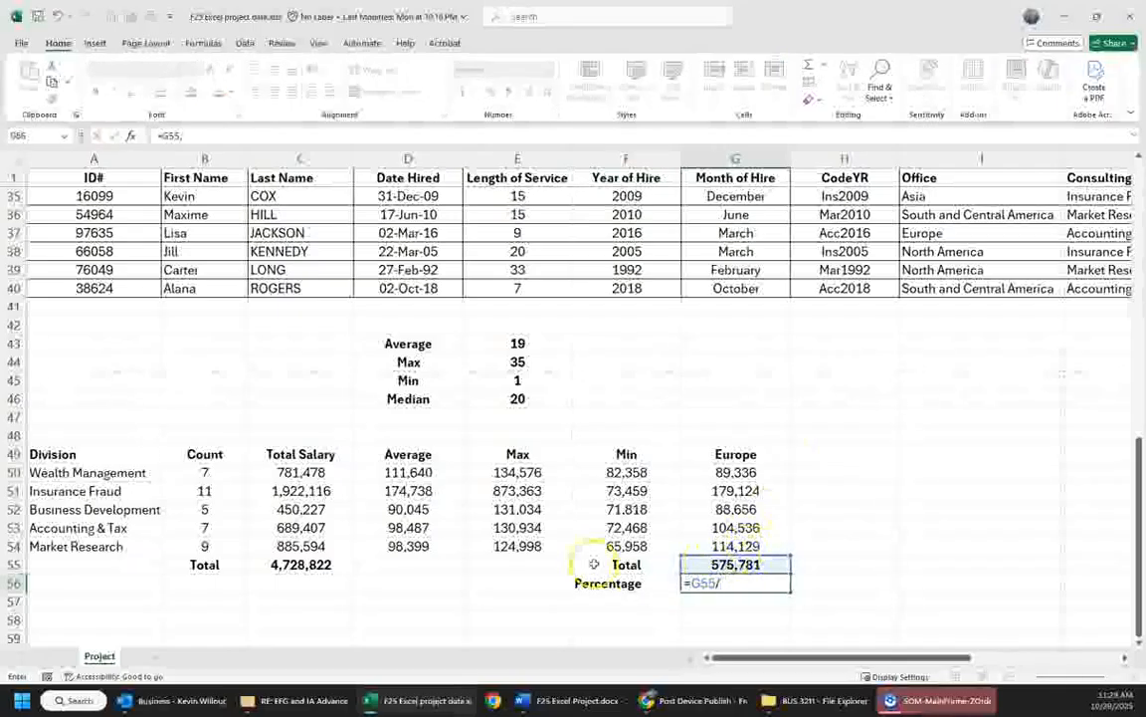
left_click(313, 565)
key("ctrl+Return")
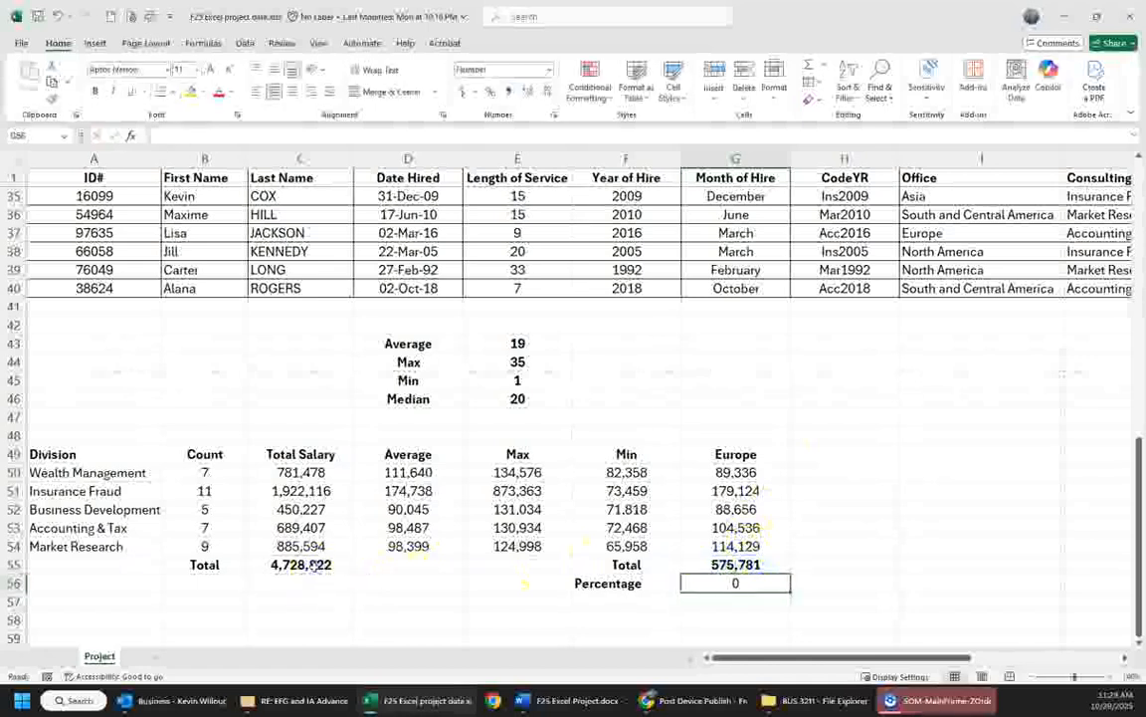
left_click(490, 91)
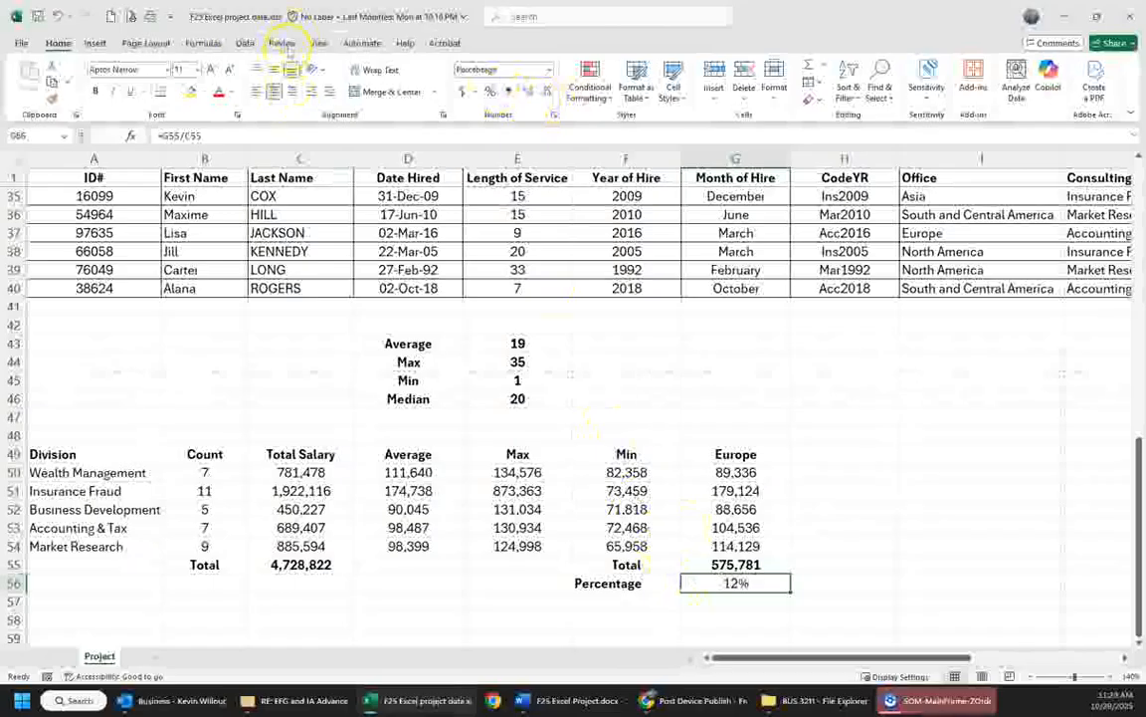
- Bold the percentage in G56 and center the Percentage label in F56
left_click(100, 92)
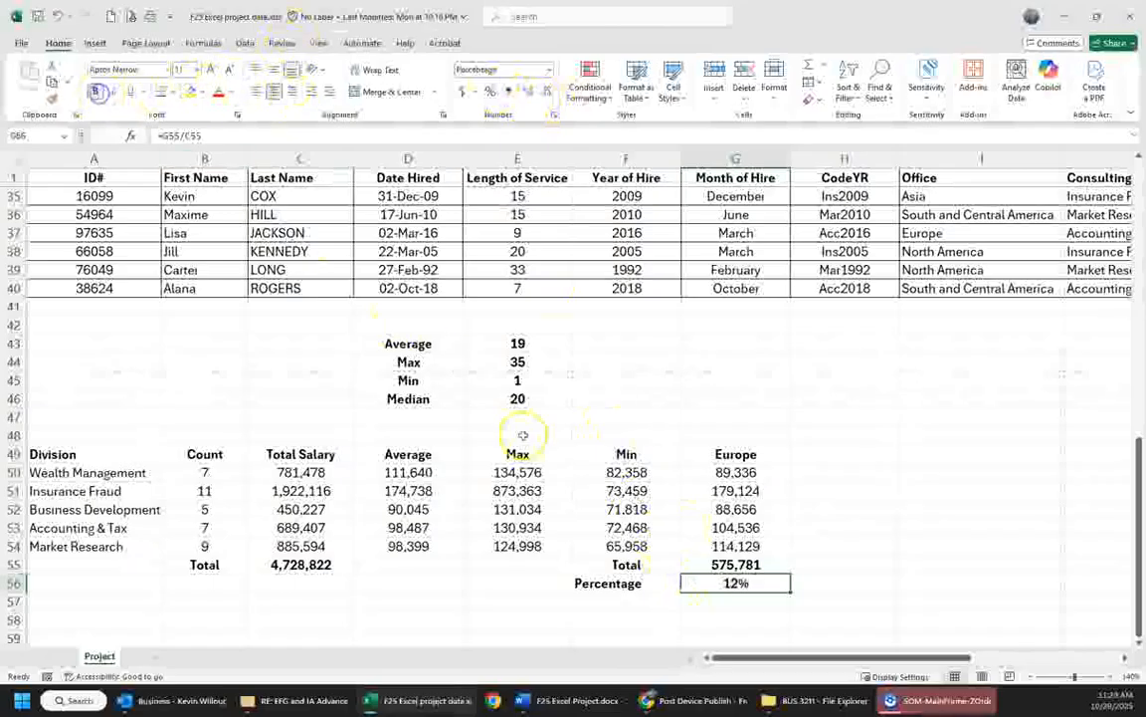
left_click(627, 583)
left_click(274, 91)
left_click(857, 508)
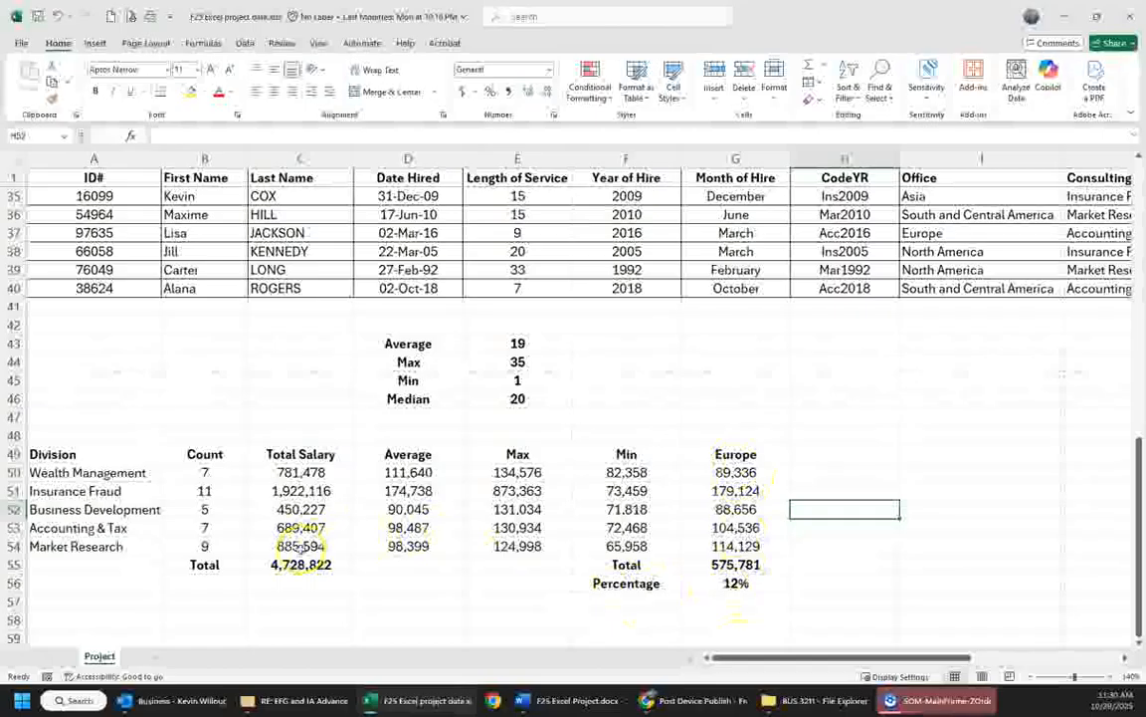
- Switch to the Word project instructions, F25 Excel Project.docx
key("alt+Tab")
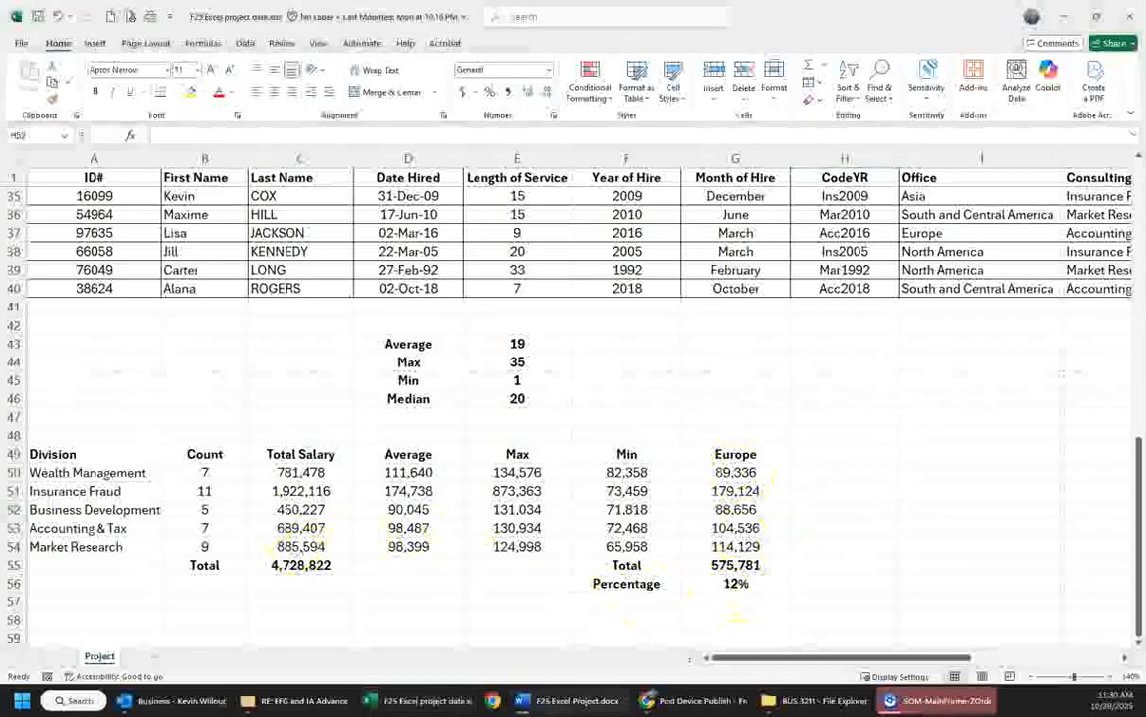